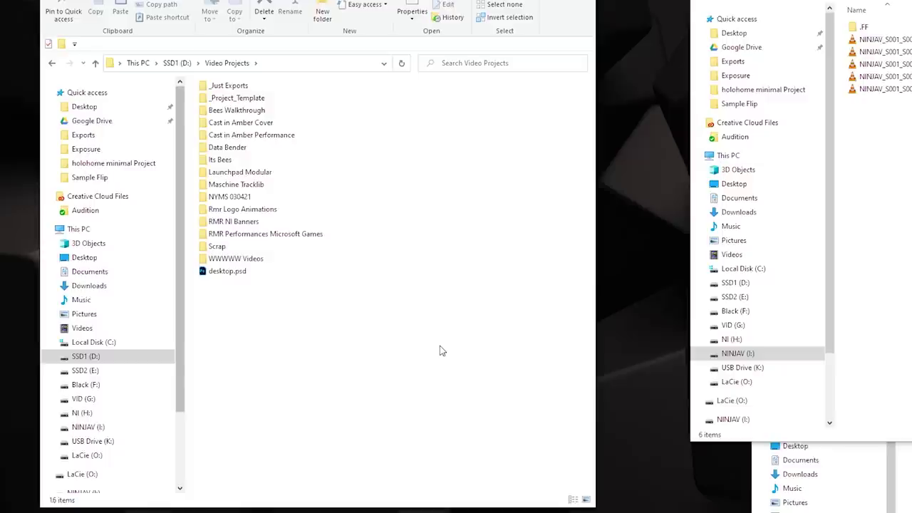
Duplicate the _Project_Template folder in Video Projects and rename the copy "Video Studio Workflow Walkthrough Video".
click(237, 100)
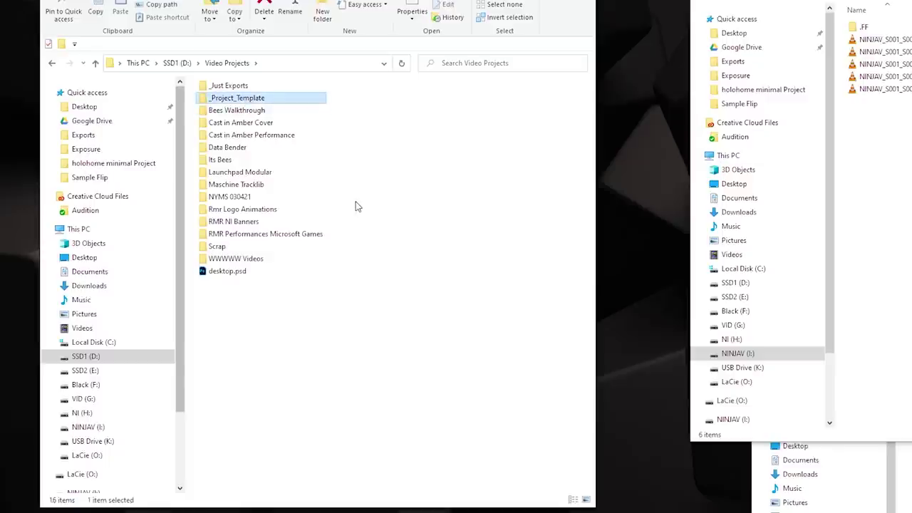
key(ctrl+c)
key(ctrl+v)
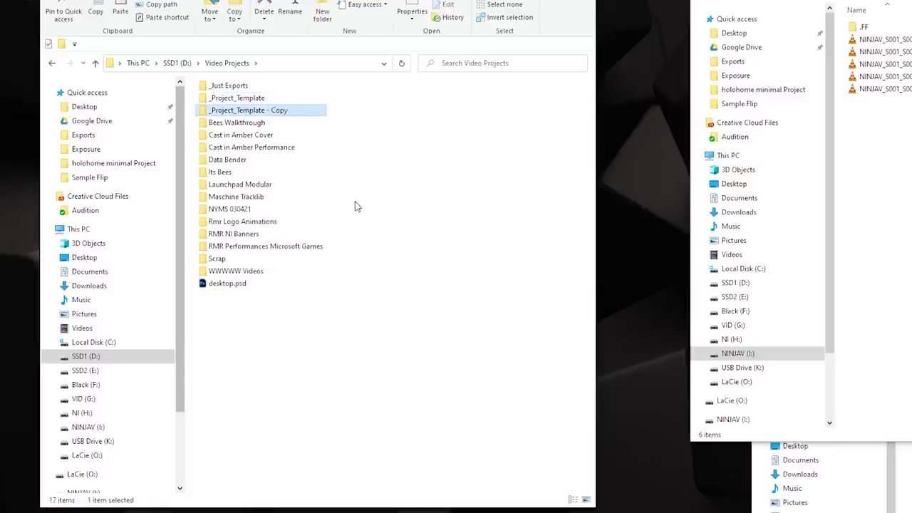
click(248, 111)
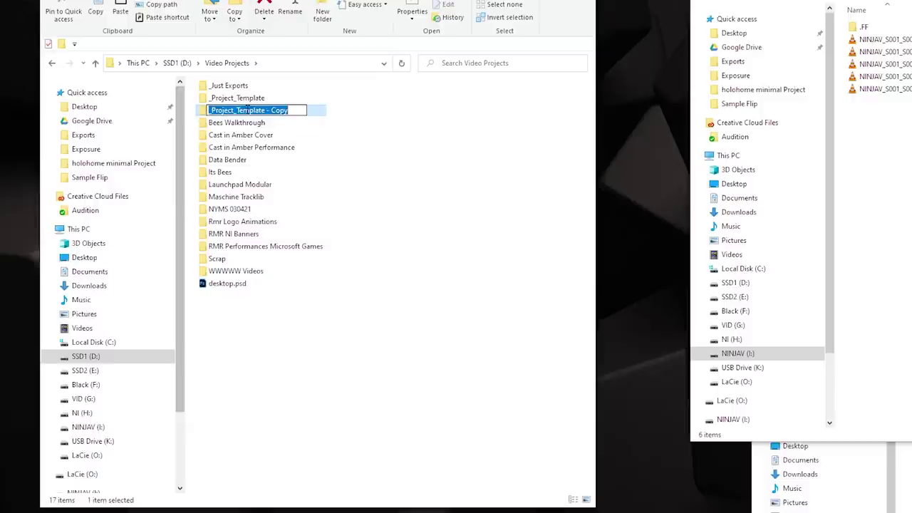
text(Video Studio Workflow )
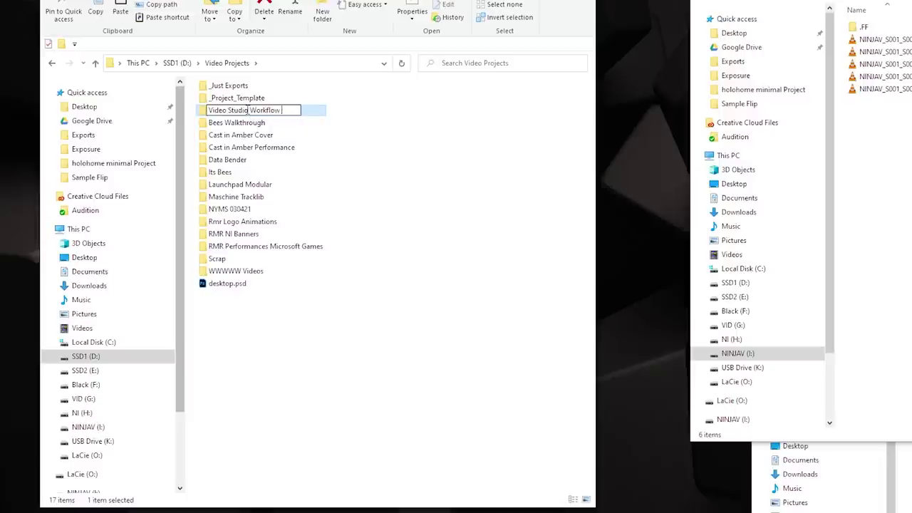
text(Walkthrough Video)
key(Return)
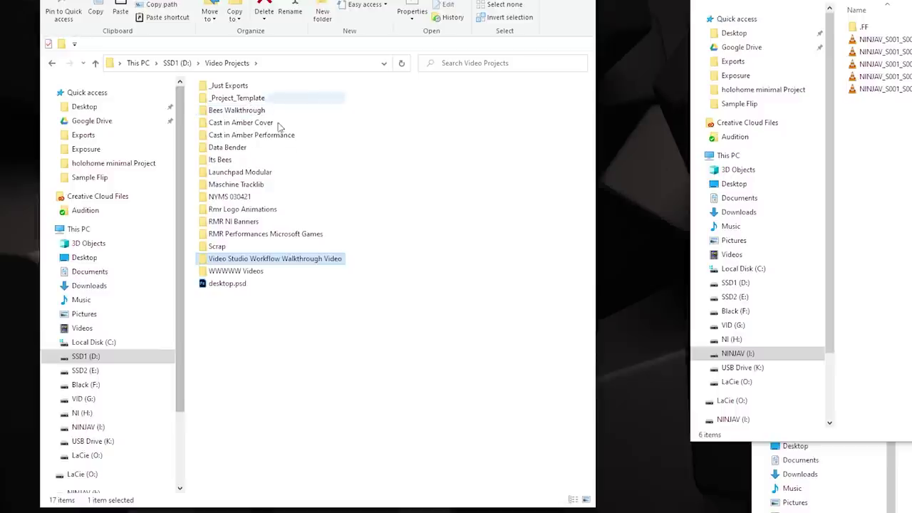
Look inside the new project folder's Exports and Premiere subfolders, returning to the project folder.
double_click(295, 263)
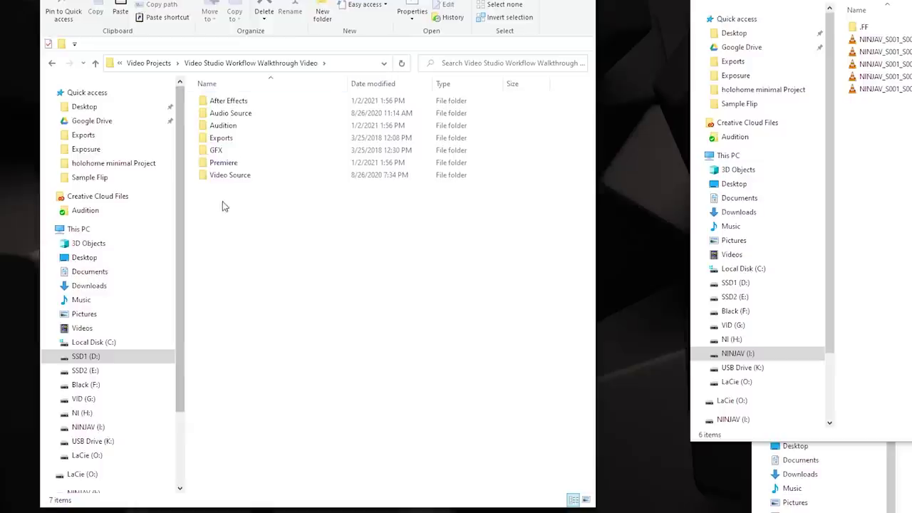
double_click(232, 139)
key(alt+Left)
double_click(223, 163)
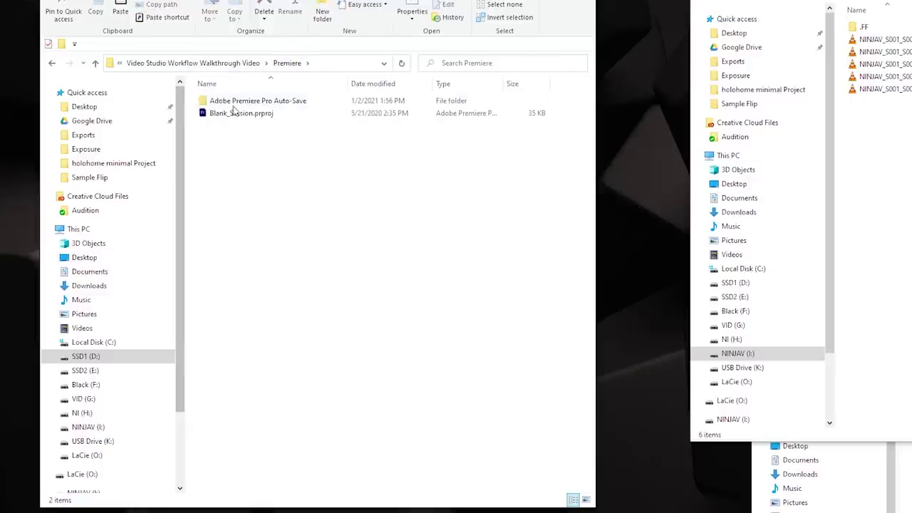
click(246, 63)
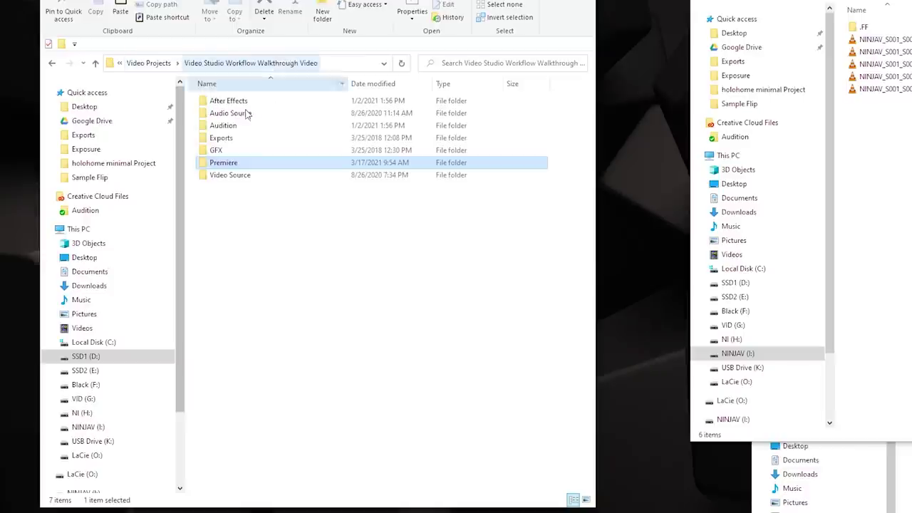
Copy the project folder's name and rename Blank_Session.prproj in its Premiere subfolder to "Video Studio Workflow Walkthrough Video".
click(158, 64)
click(251, 265)
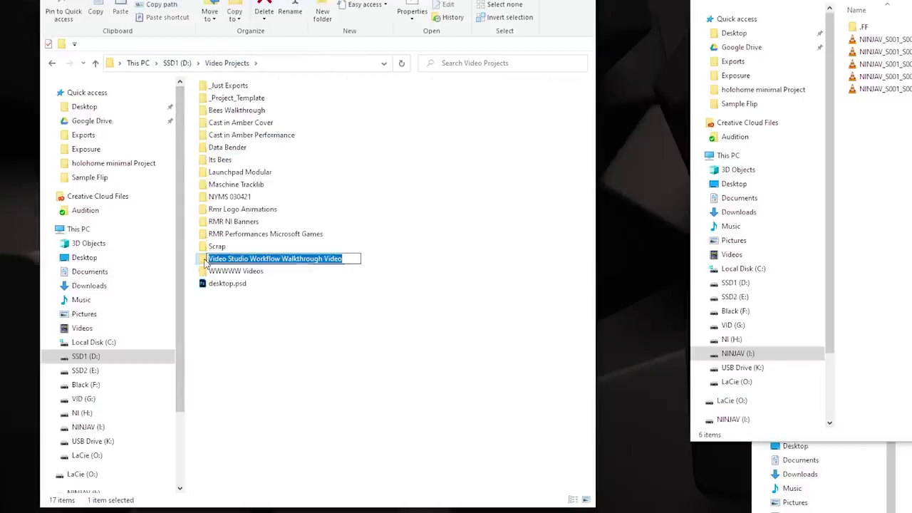
double_click(251, 265)
double_click(228, 164)
click(249, 114)
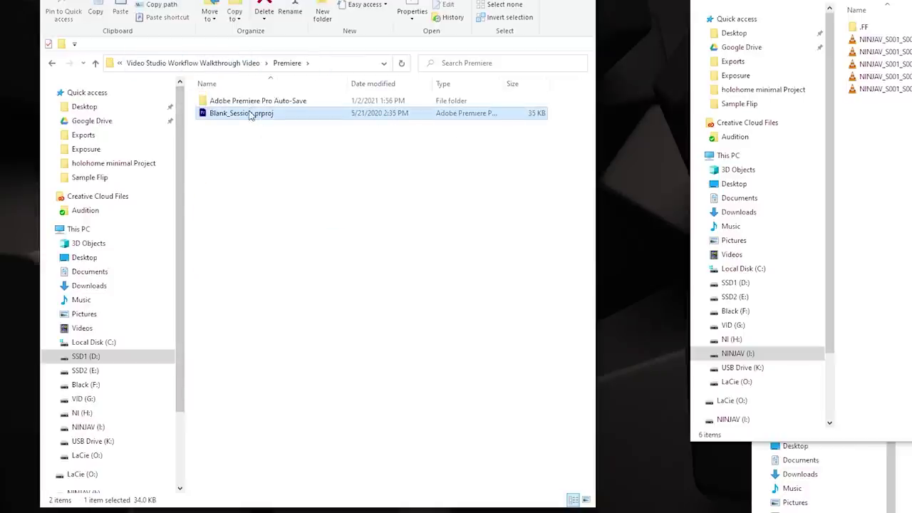
key(F2)
key(ctrl+v)
key(Return)
Copy the five NINJAV clips and the nine 100_PANA clips into the project's Video Source folder, keeping the copy progress window clear of the folders.
click(230, 63)
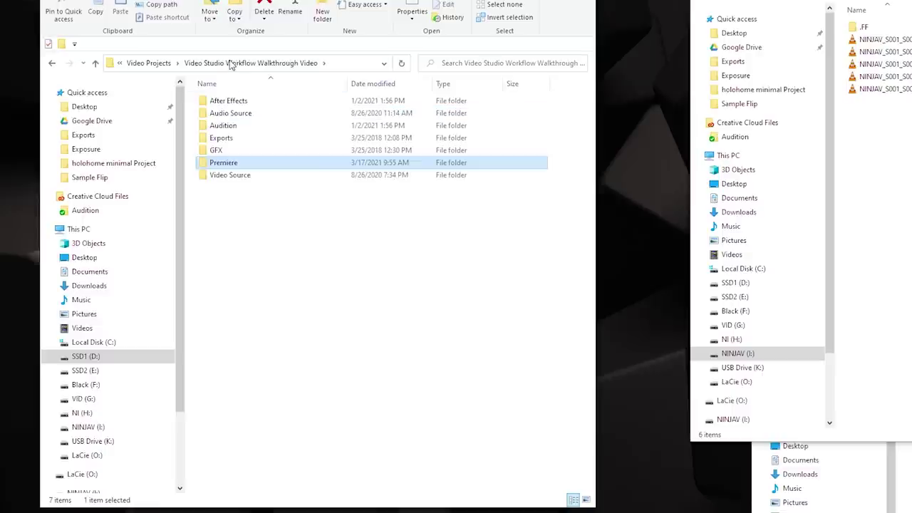
drag(911, 2, 884, 0)
drag(877, 205, 829, 89)
drag(834, 93, 236, 176)
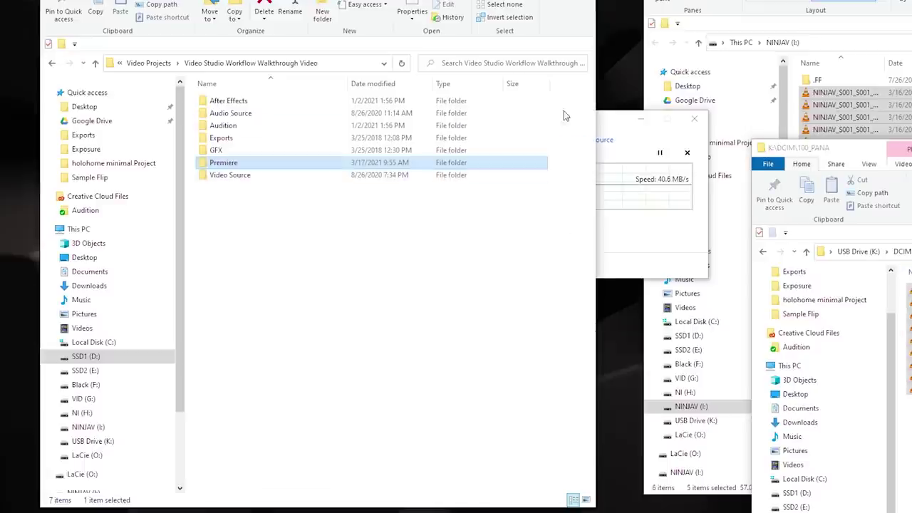
drag(619, 123, 345, 368)
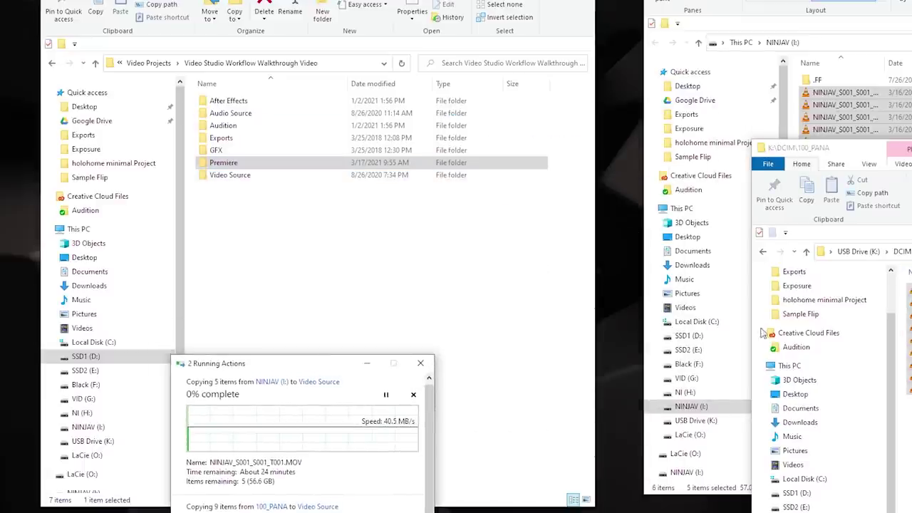
Copy the voice-over session from the LaCie (O:) drive into the project's Audition folder.
click(855, 251)
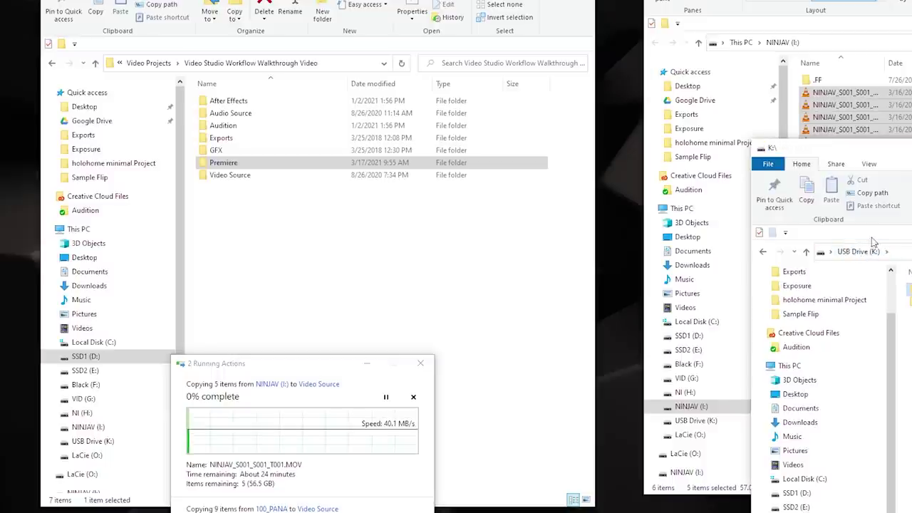
click(762, 252)
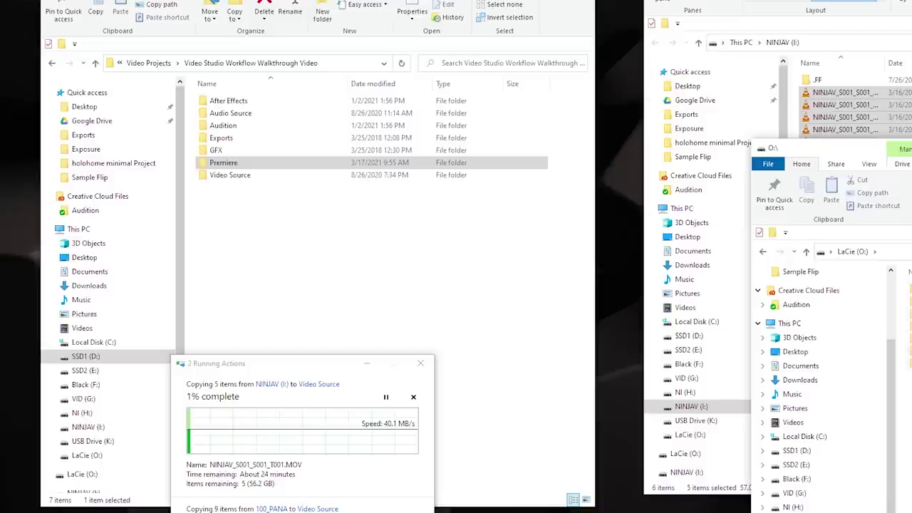
drag(910, 339, 225, 127)
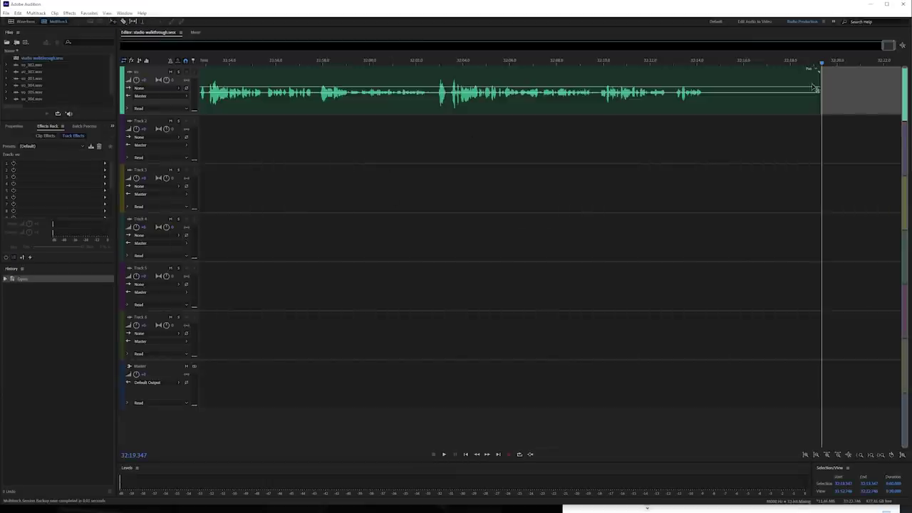
In Adobe Audition, add seven cue markers to the studio walkthrough session, at its start and where each following voice-over recording begins.
drag(883, 44, 2, 51)
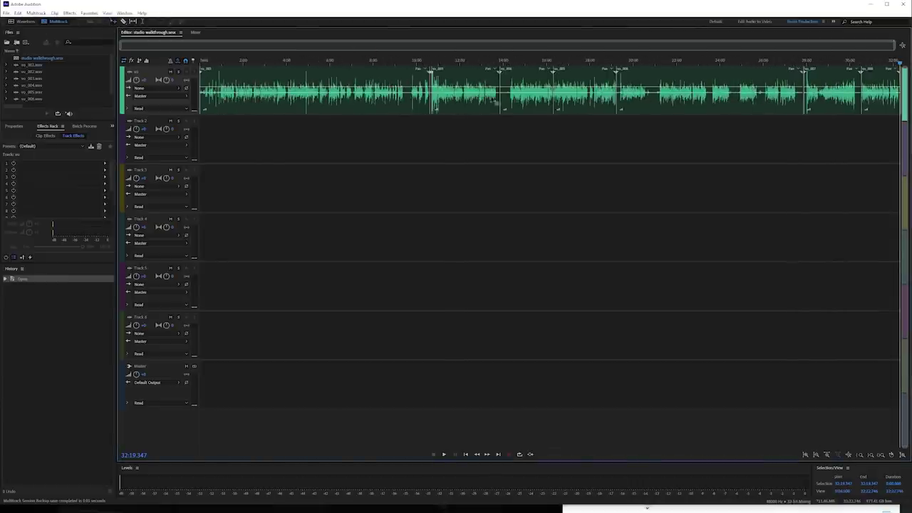
key(Home)
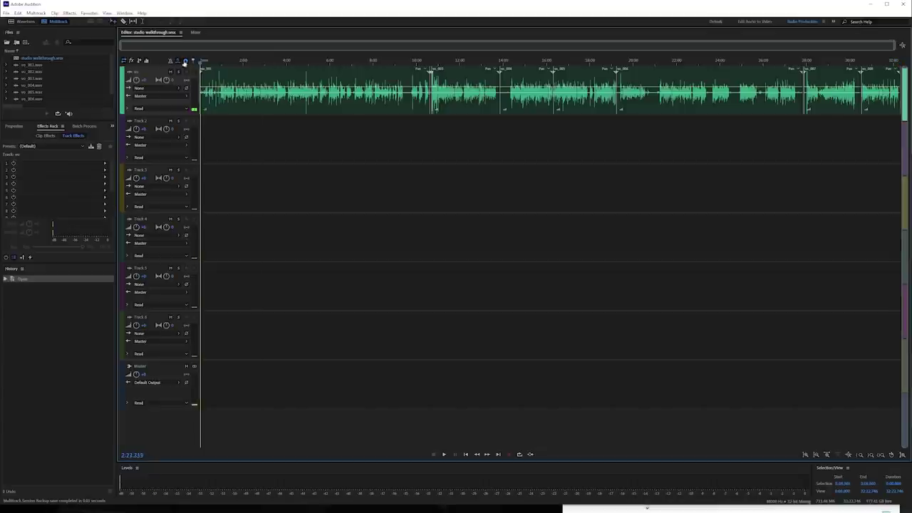
key(m)
drag(424, 61, 432, 61)
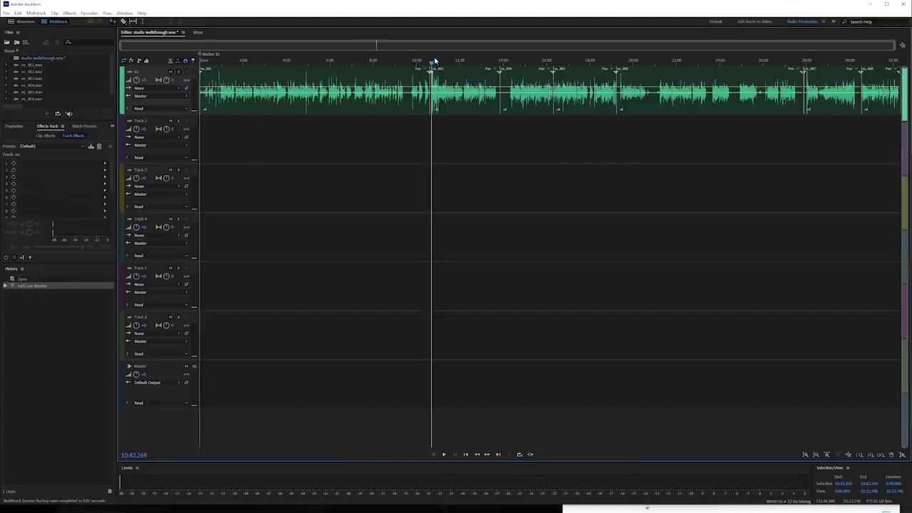
key(m)
click(499, 63)
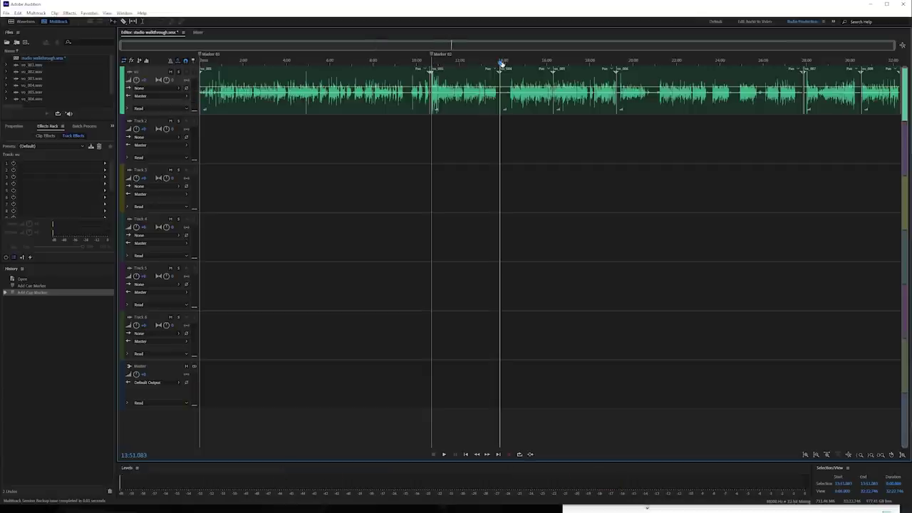
key(m)
click(553, 63)
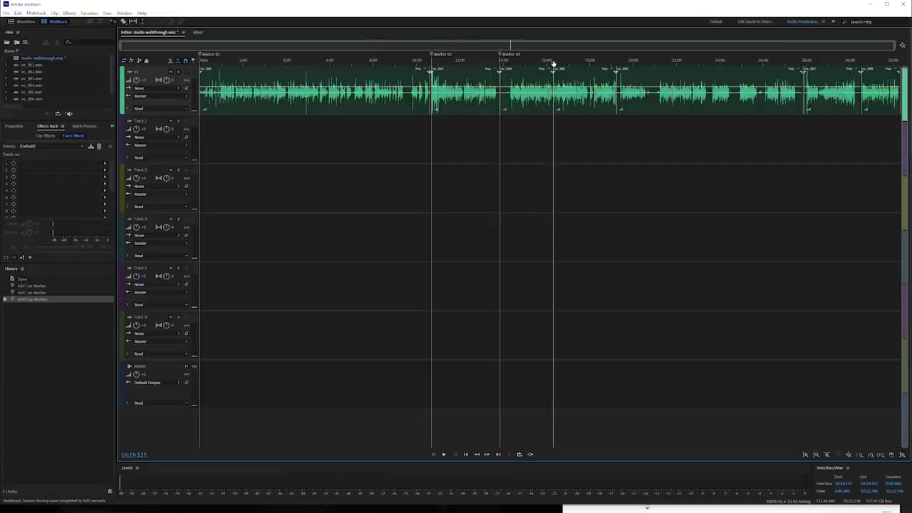
key(m)
click(616, 62)
key(m)
click(804, 62)
key(m)
click(861, 63)
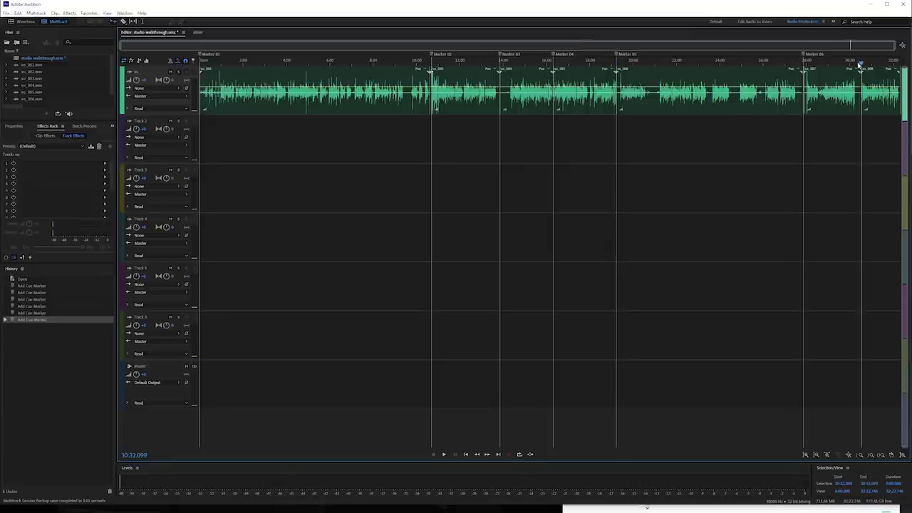
key(m)
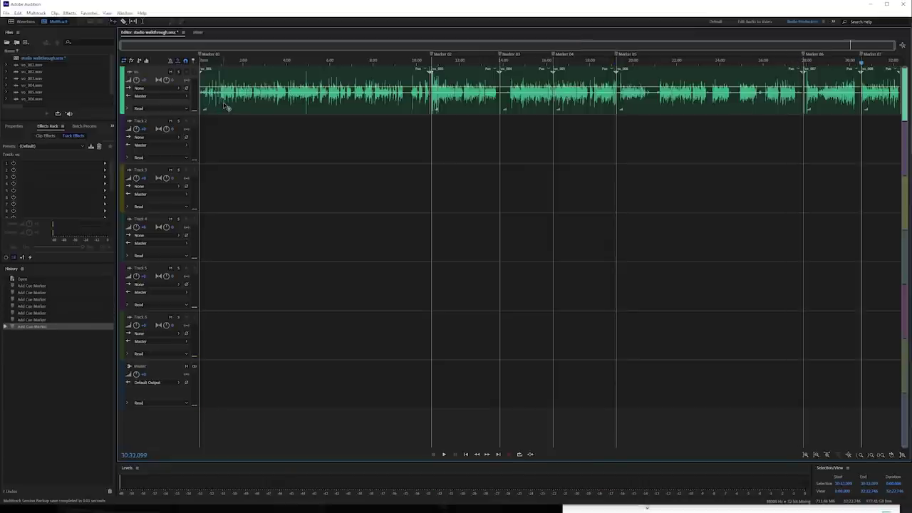
Apply the RX8 VO 2020 effects rack preset to the vo track.
click(67, 146)
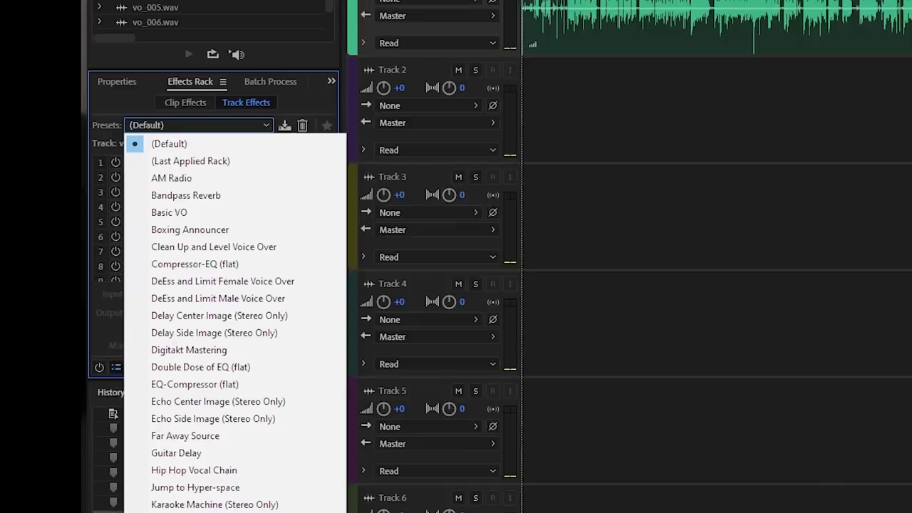
click(396, 316)
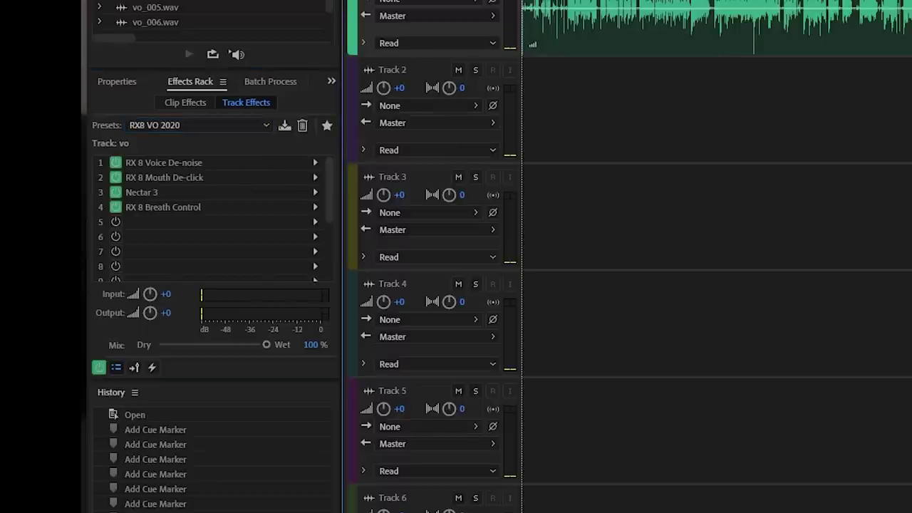
Open the vo track's RX 8 Voice De-noise effect, then select and play the silent gap between spoken passages.
scroll(716, 27, up, 4)
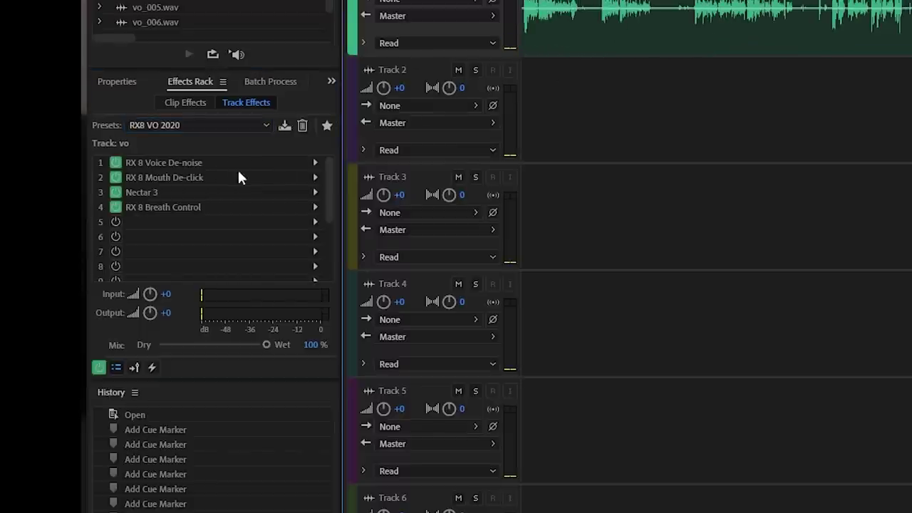
double_click(213, 162)
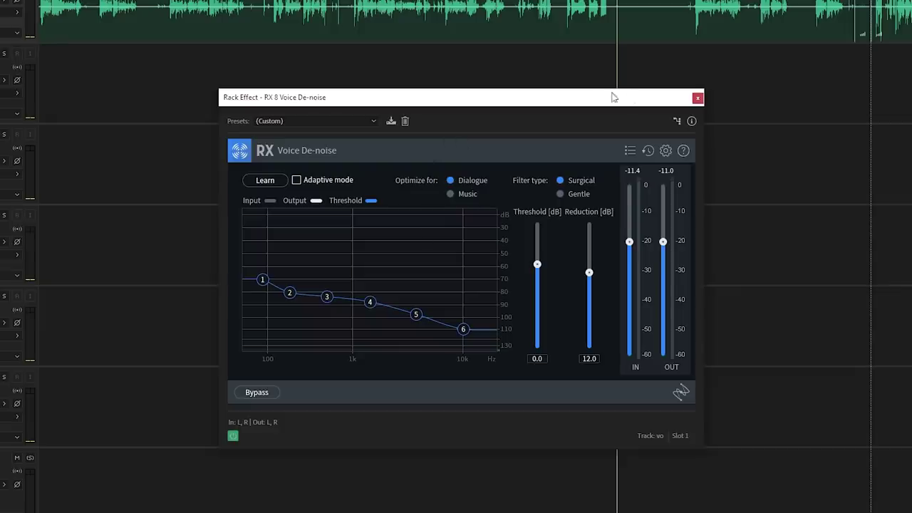
key(i)
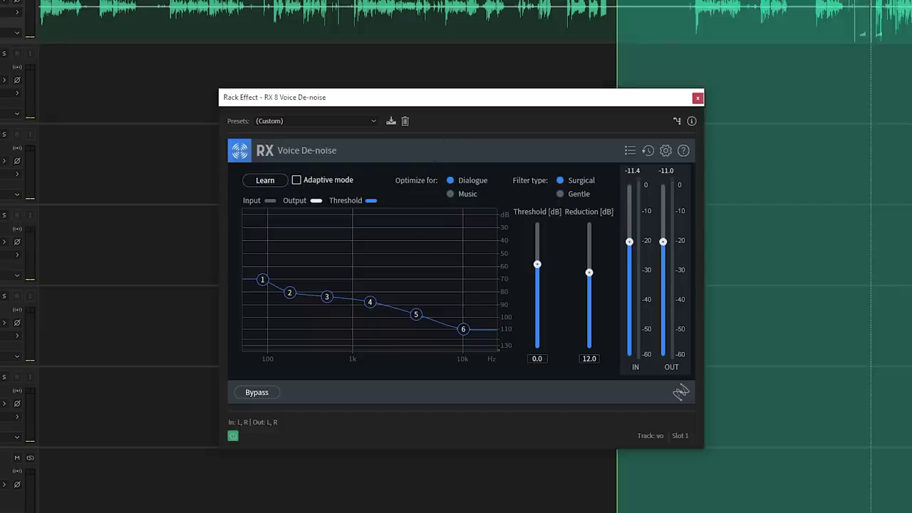
drag(911, 3, 674, 3)
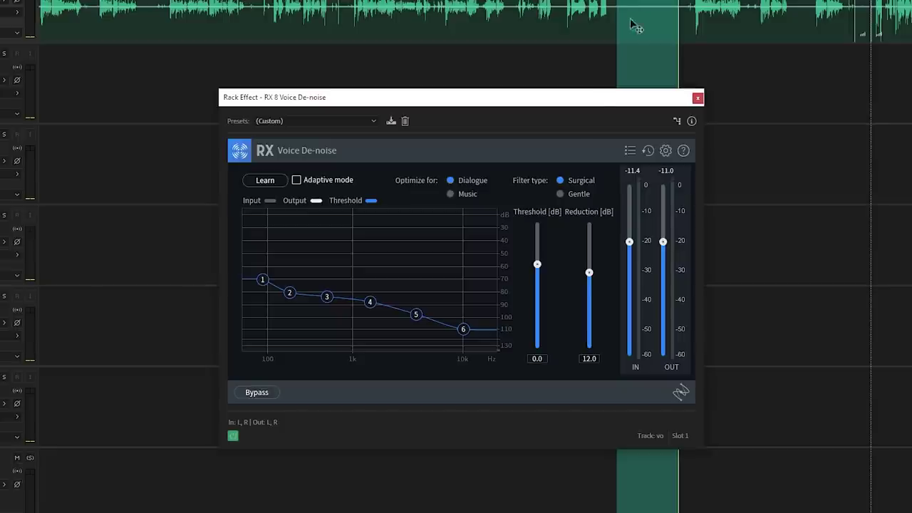
key(space)
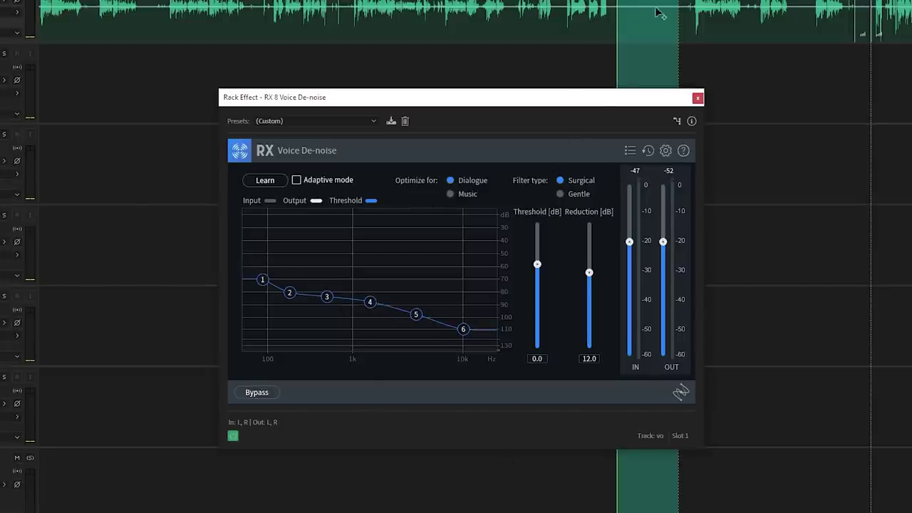
Learn the noise profile from the selected silence in Voice De-noise and set the threshold to 3.8 dB.
click(264, 182)
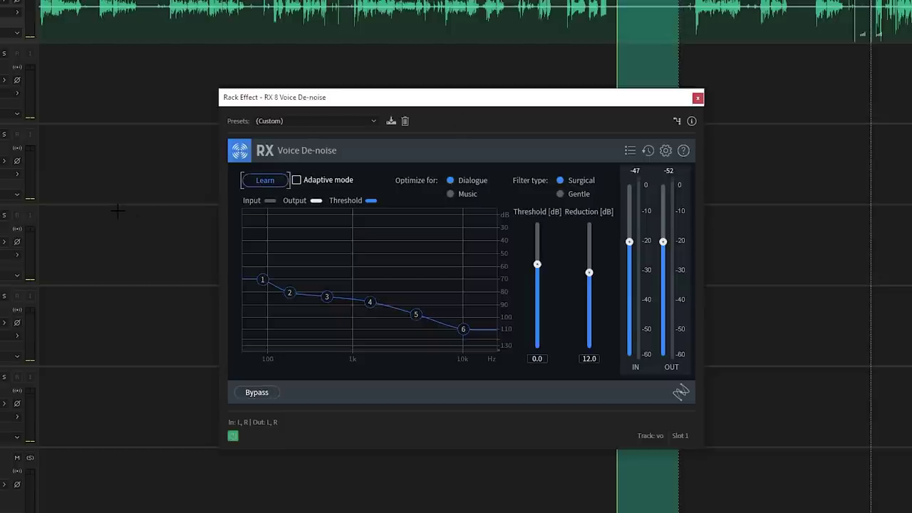
key(space)
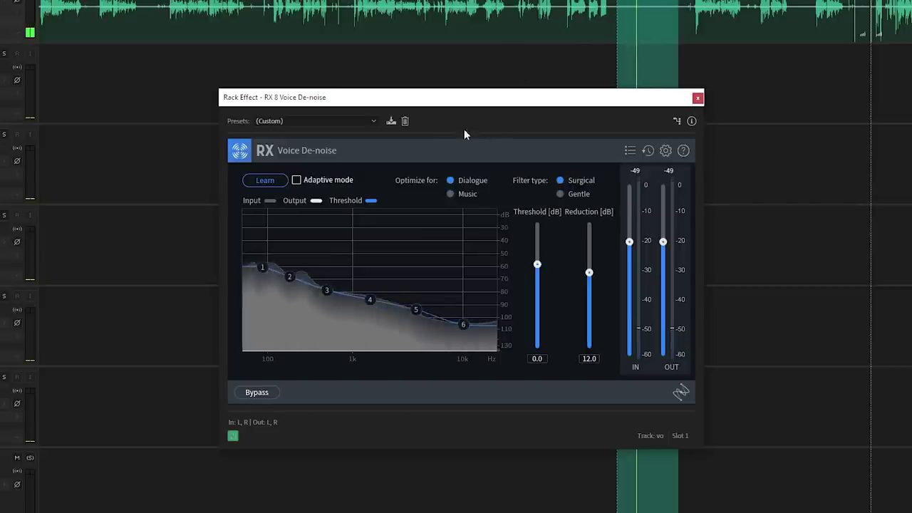
click(259, 180)
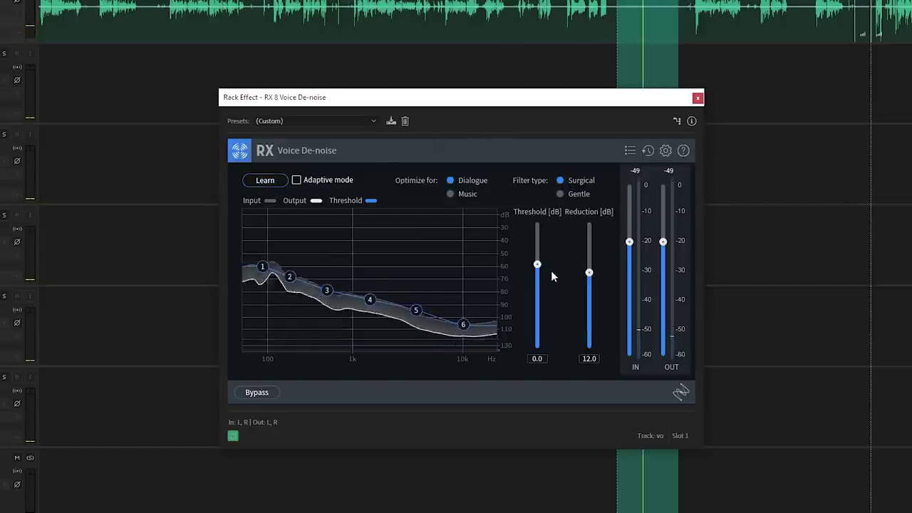
drag(538, 264, 549, 203)
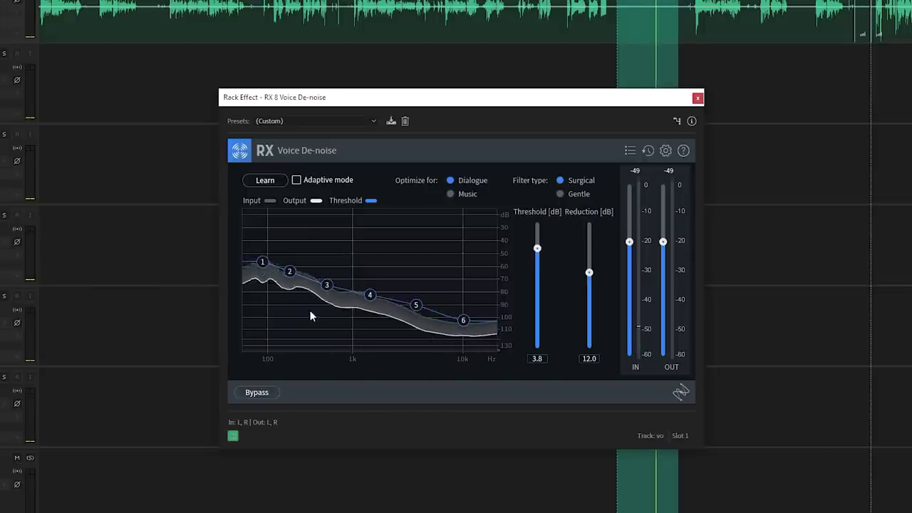
key(space)
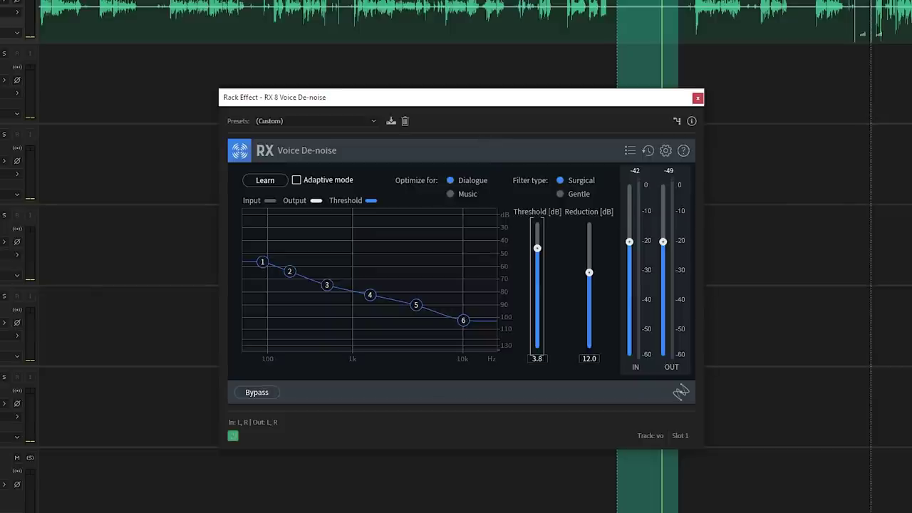
Extend the time selection from the silent gap to the whole studio walkthrough session.
drag(617, 65, 39, 64)
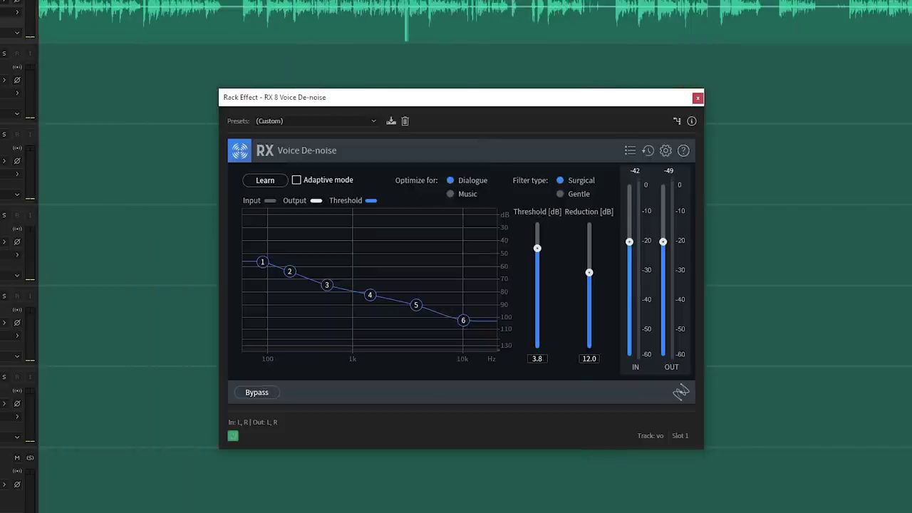
key(minus)
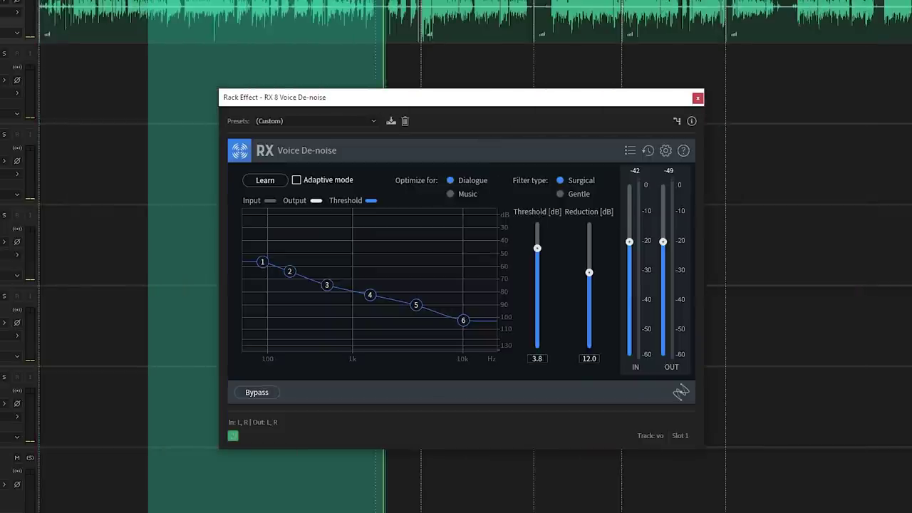
key(ctrl+a)
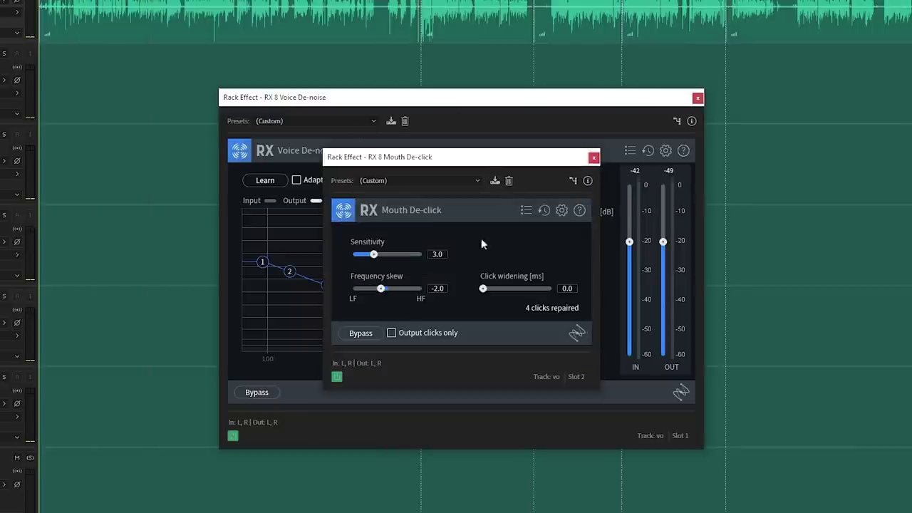
Set RX 8 Mouth De-click's sensitivity to 4.0 while auditioning the voice-over, and close both RX effect windows.
click(392, 334)
drag(396, 251, 338, 112)
key(space)
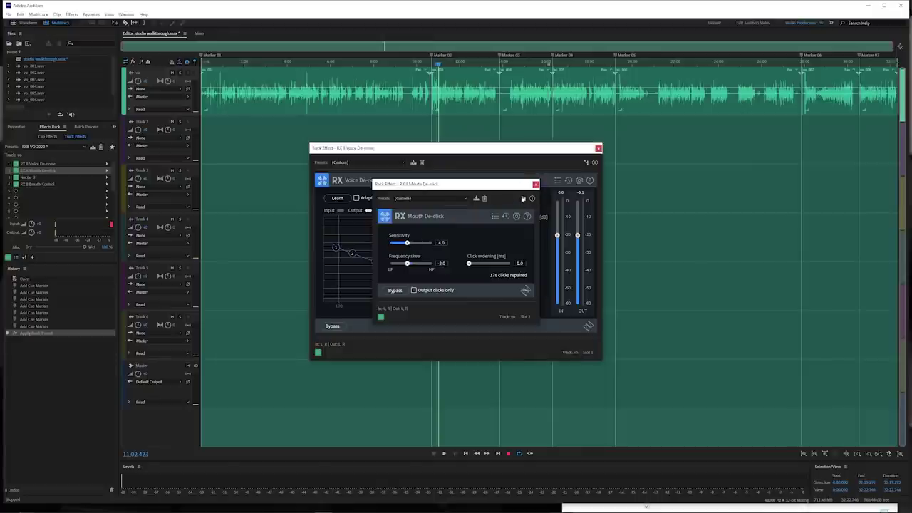
click(536, 184)
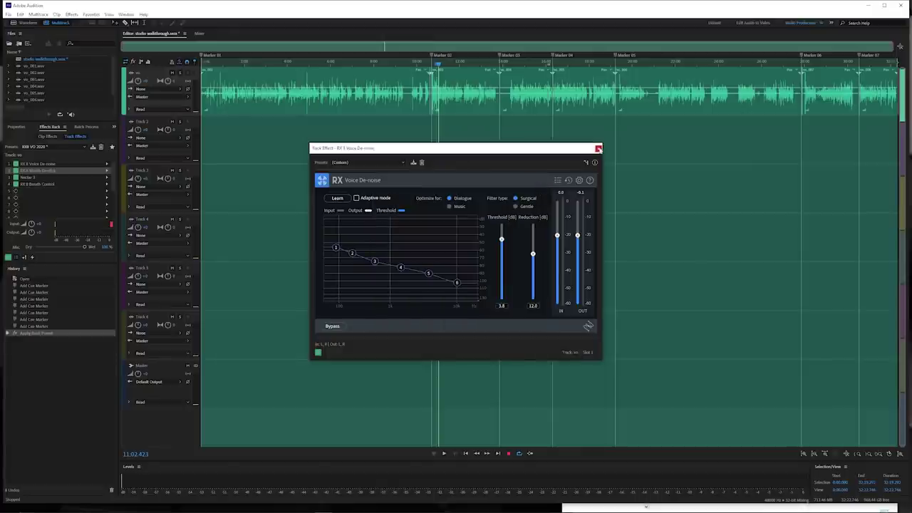
click(599, 148)
Open the vo track's Nectar 3 effect, play from about 4:20 and raise the gate's open threshold to -53.5 dB.
click(33, 180)
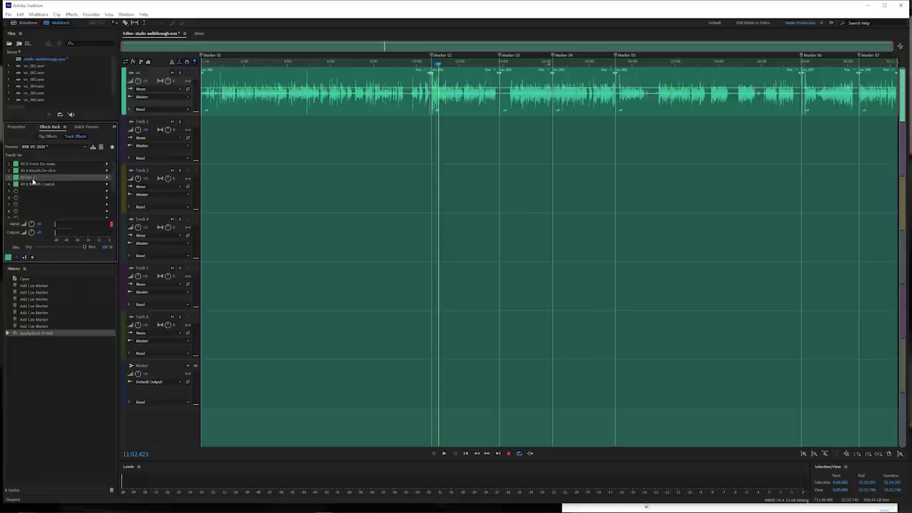
drag(418, 129, 414, 163)
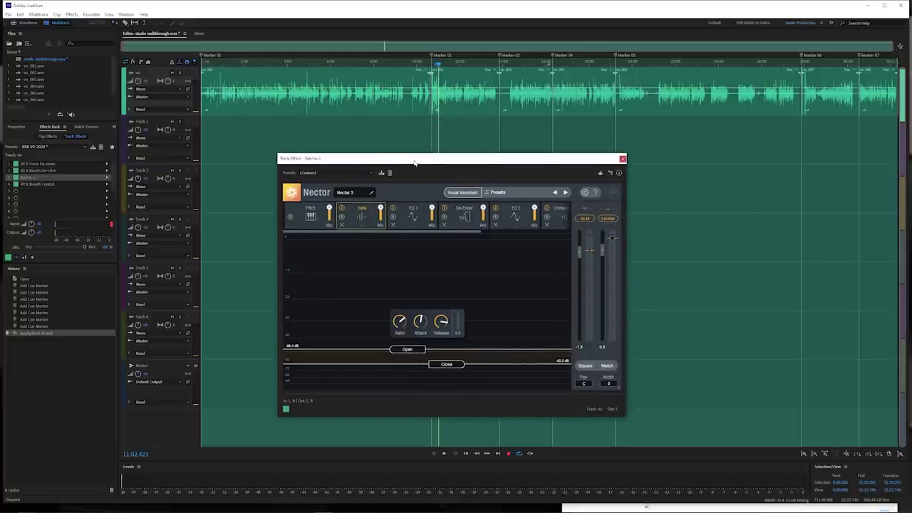
click(300, 65)
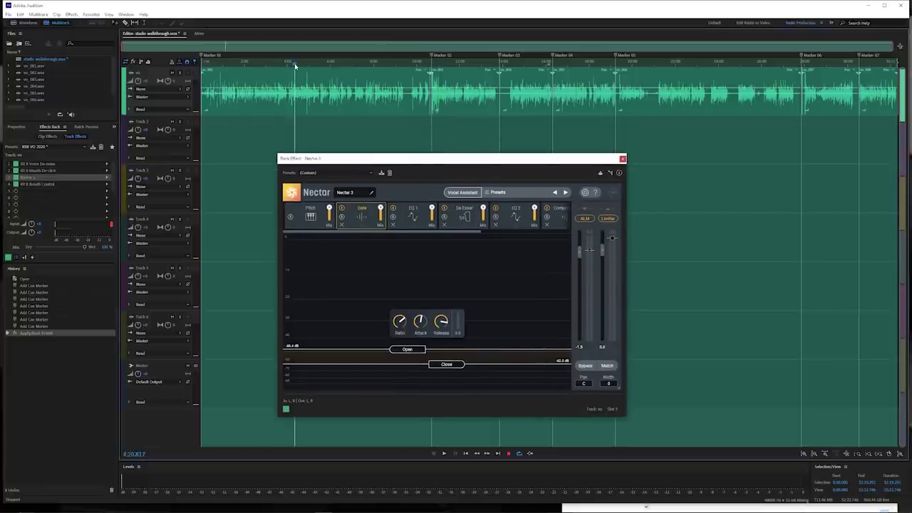
key(space)
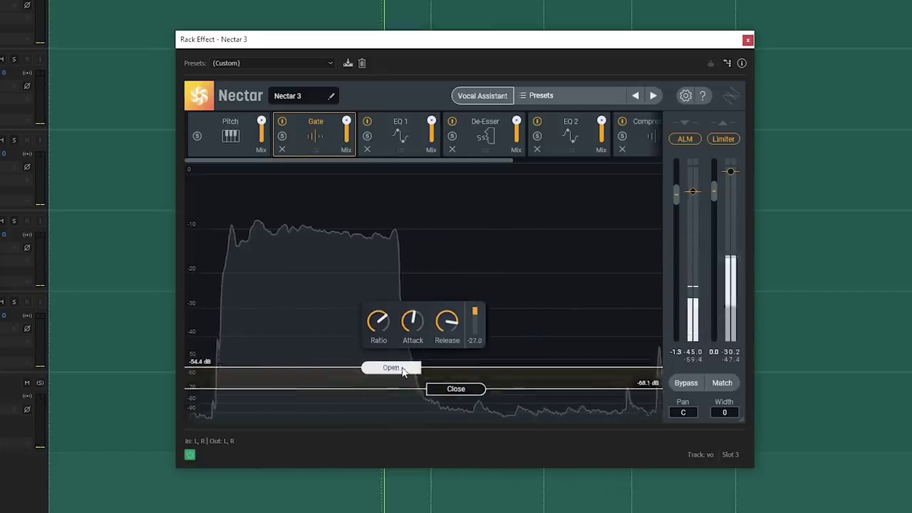
drag(402, 368, 403, 367)
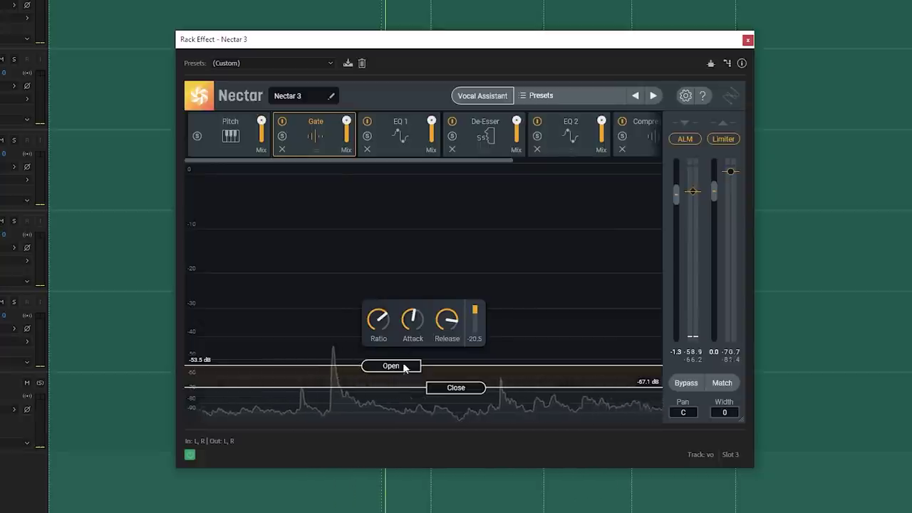
Review Nectar's EQ 1 and De-Esser modules, and set EQ 2's resonant high-pass node to 91 Hz.
click(400, 138)
click(476, 147)
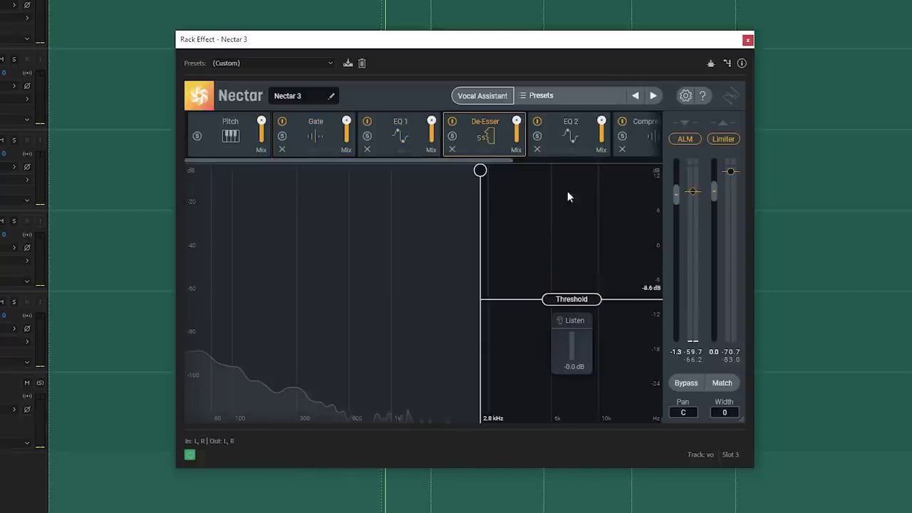
click(592, 140)
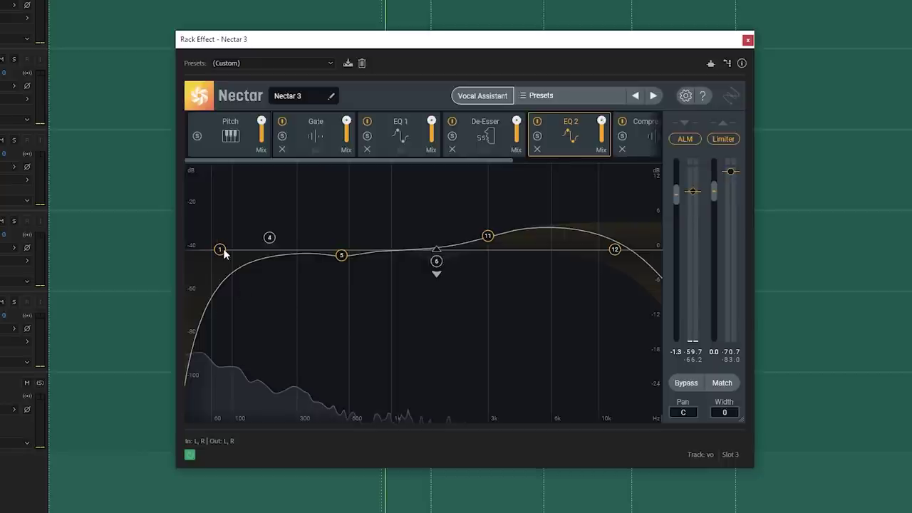
drag(219, 249, 227, 248)
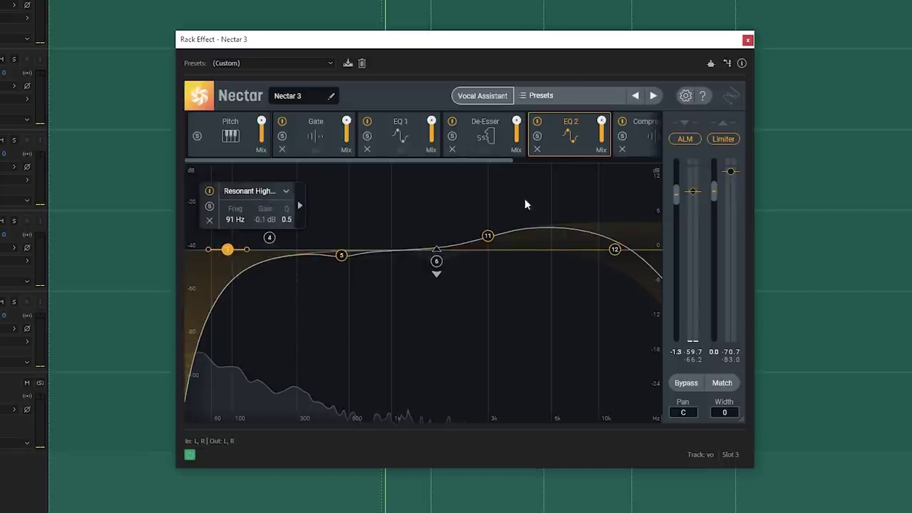
Play the voice-over through Compressor 1, and set EQ 2's high-pass to 125 Hz and its analog high shelf to 3.5 dB.
click(636, 138)
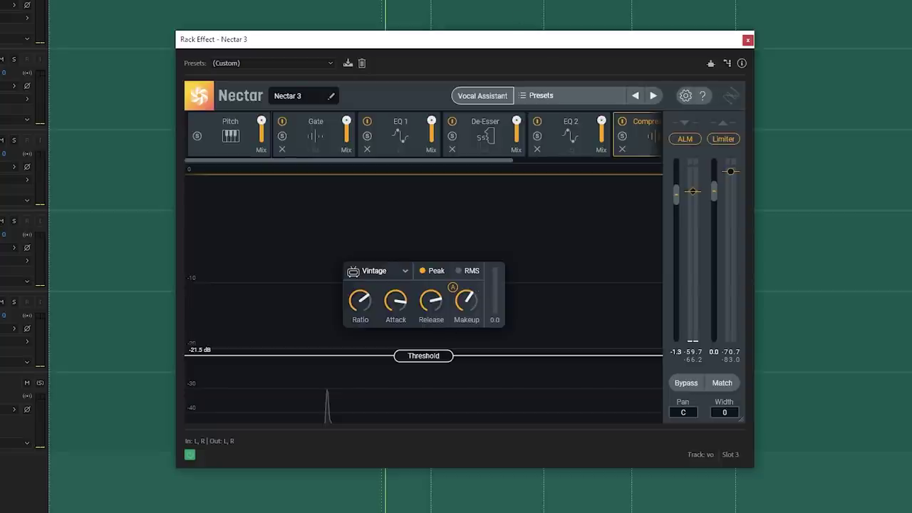
key(space)
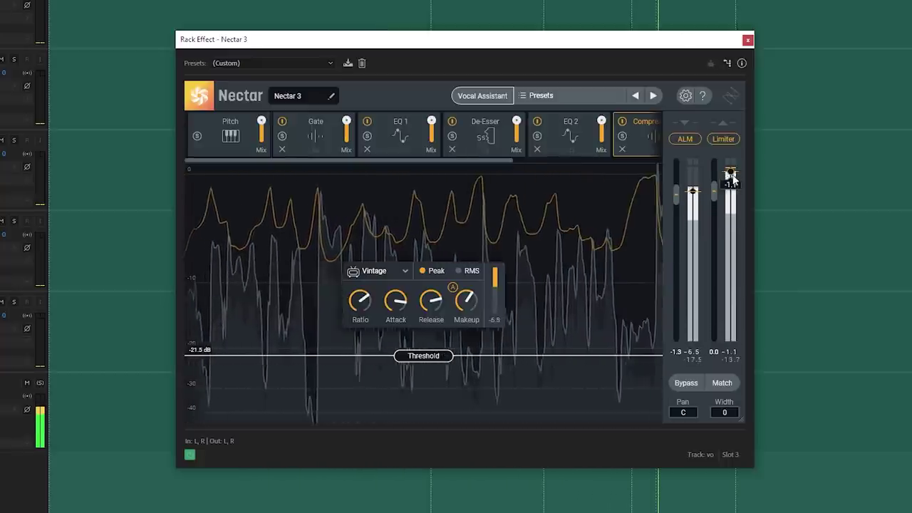
click(568, 125)
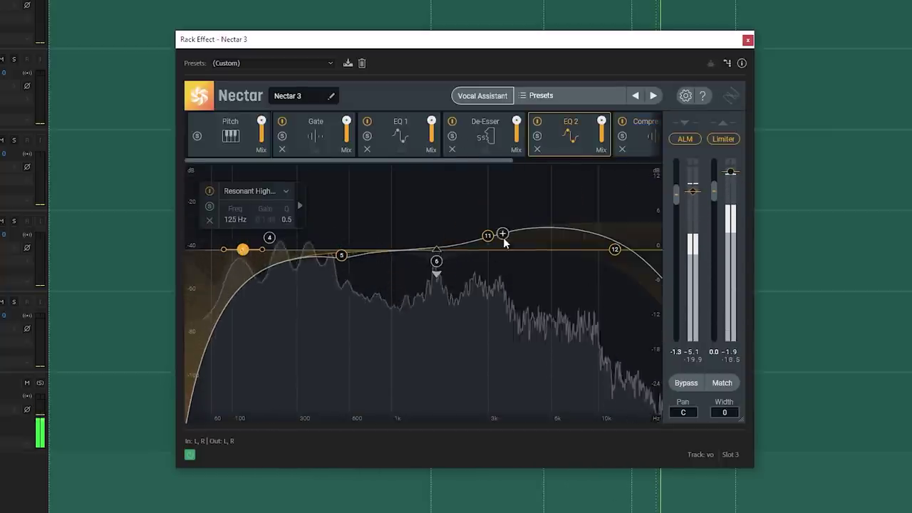
drag(489, 236, 486, 229)
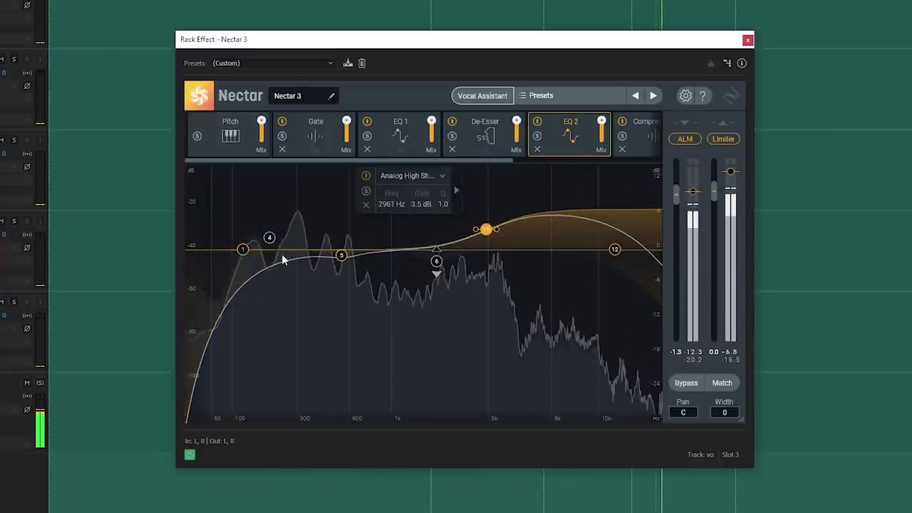
click(243, 249)
Remove the Reverb module after Compressor 1 from the Nectar 3 chain and close the effect window.
click(637, 139)
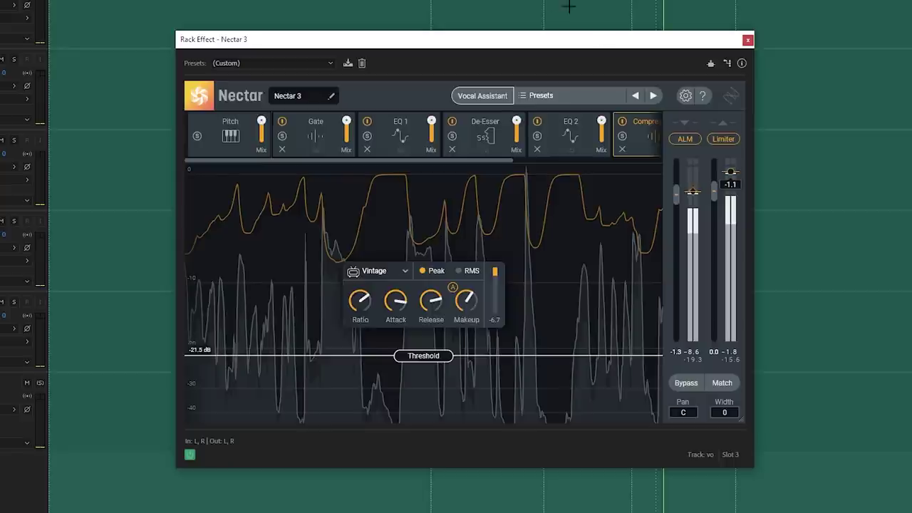
drag(495, 162, 710, 165)
click(491, 144)
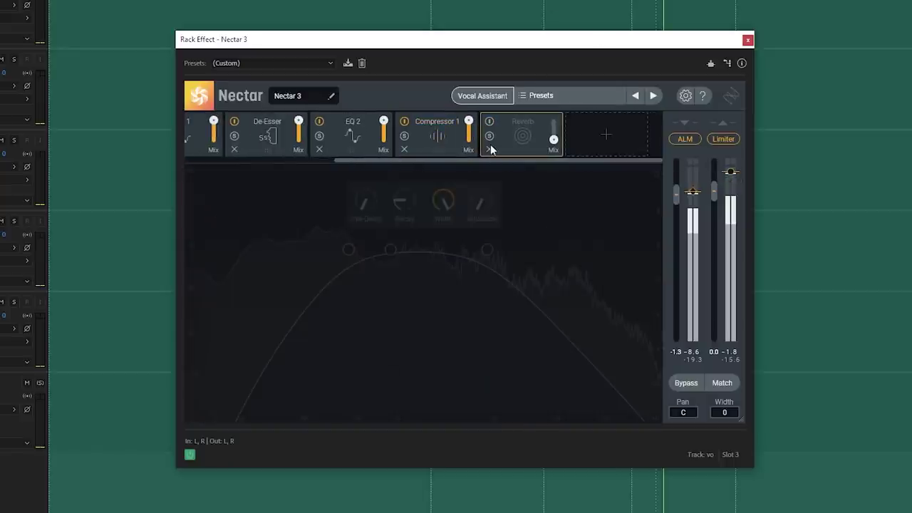
click(490, 149)
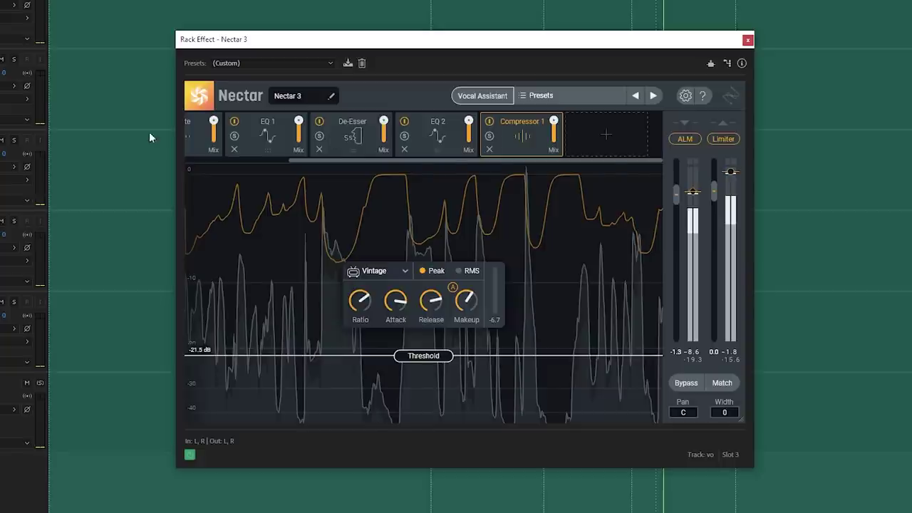
click(746, 39)
click(748, 40)
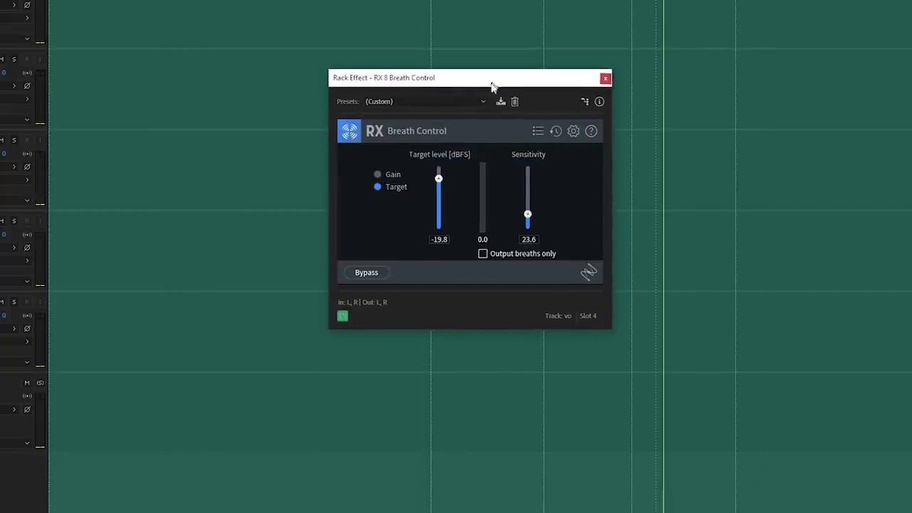
Open the vo track's RX 8 Breath Control effect and play back the final voice-over recordings around Marker 07.
drag(492, 86, 483, 101)
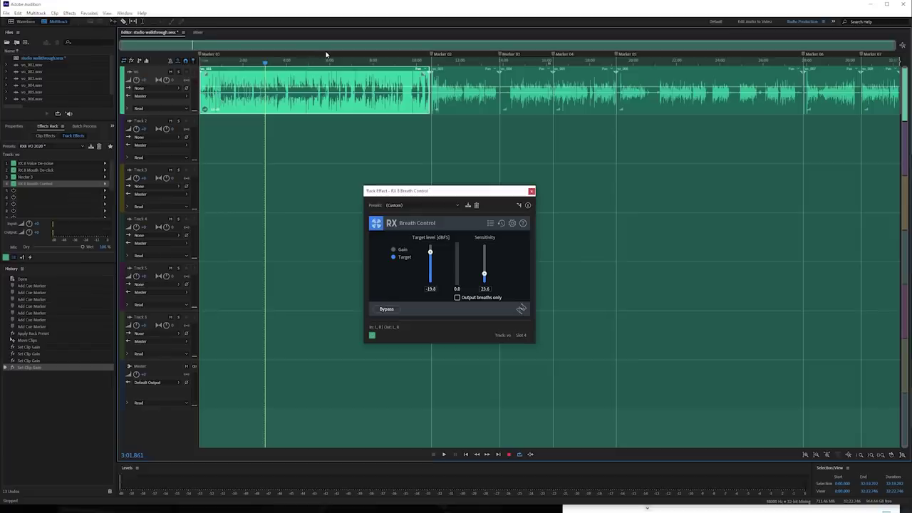
click(838, 63)
click(879, 64)
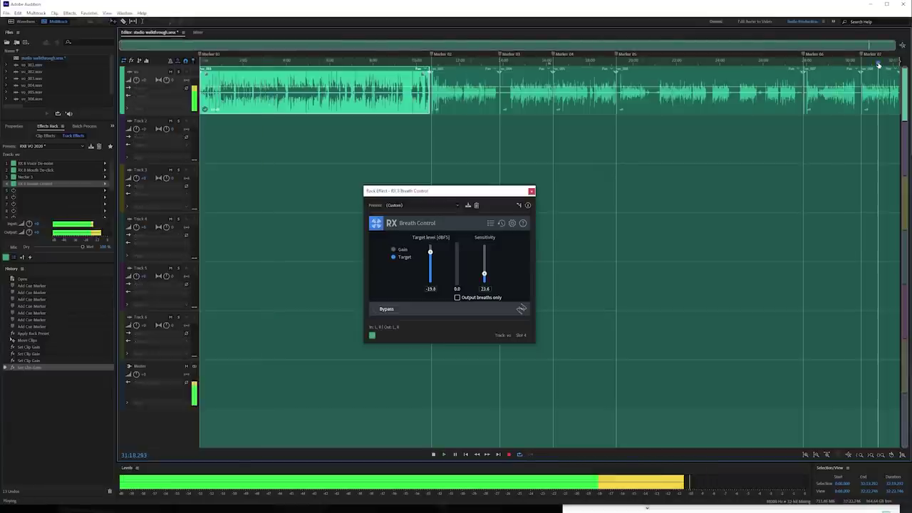
Save the studio walkthrough session and export it as a multitrack mixdown.
key(ctrl+s)
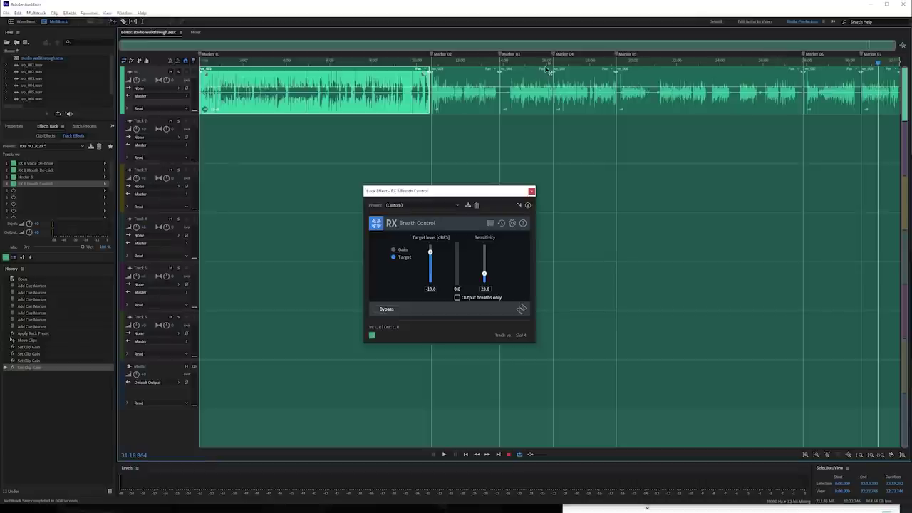
click(6, 13)
mouse_move(64, 149)
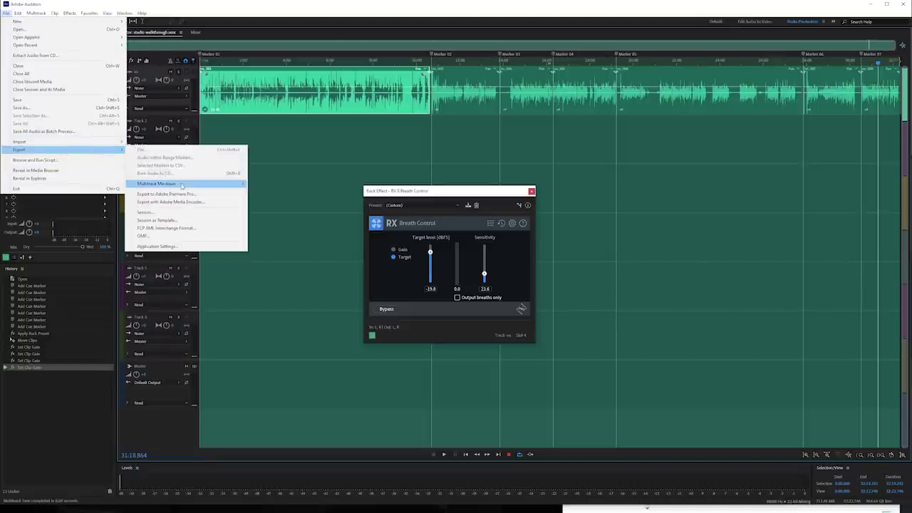
mouse_move(185, 183)
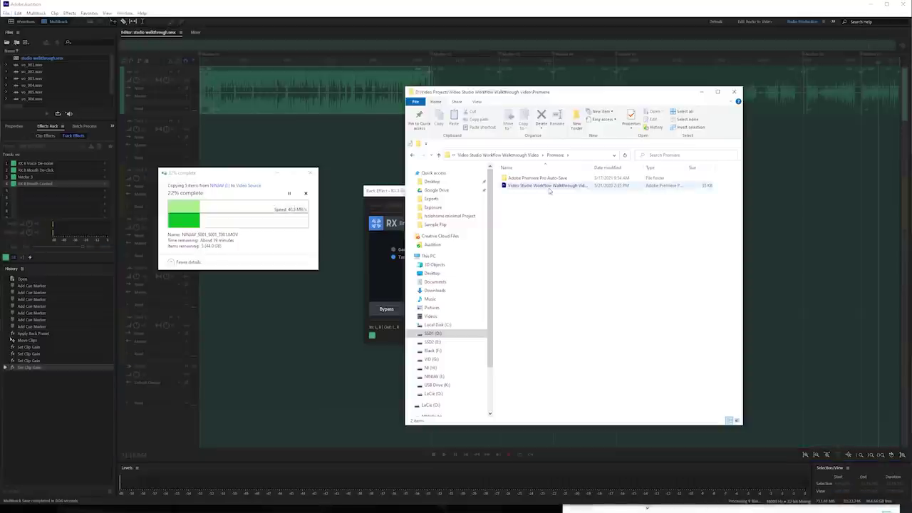
Open the Video Studio Workflow Walkthrough Video project in Premiere Pro and import the nine MP4 clips from Video Source into the VIDEO bin.
double_click(548, 185)
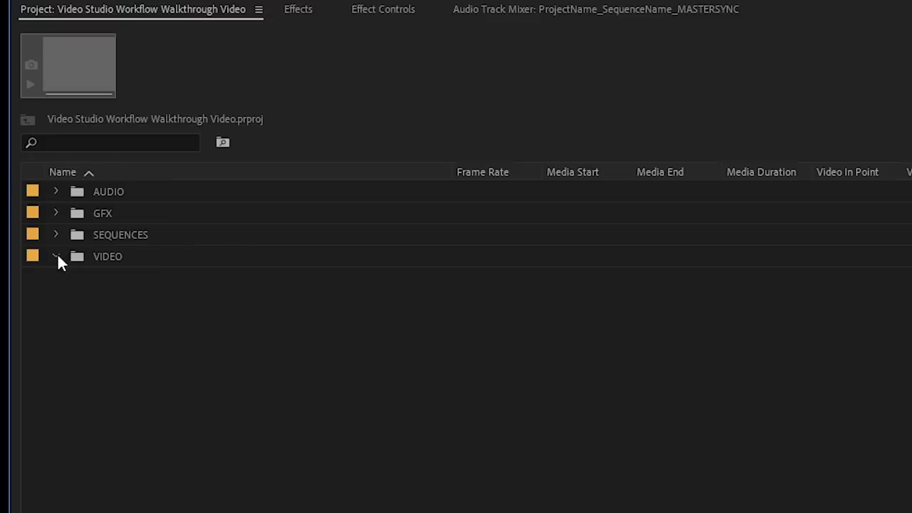
click(102, 256)
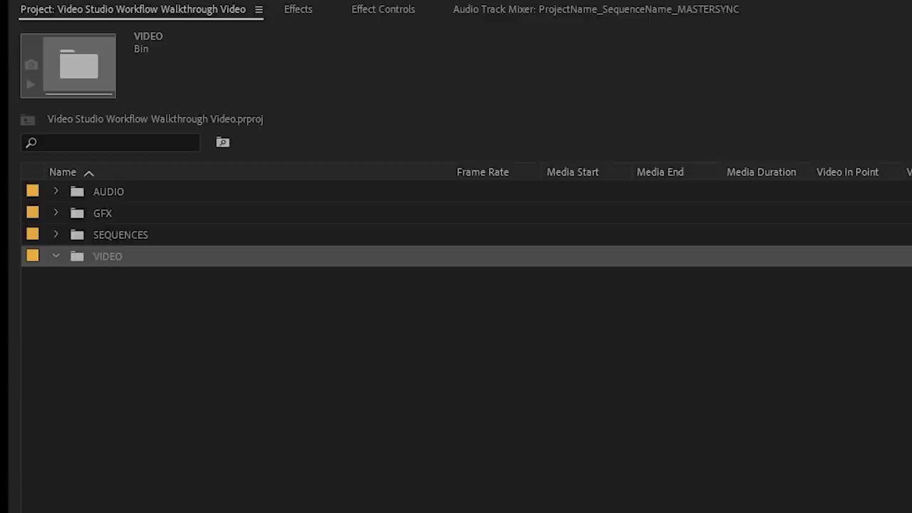
key(ctrl+i)
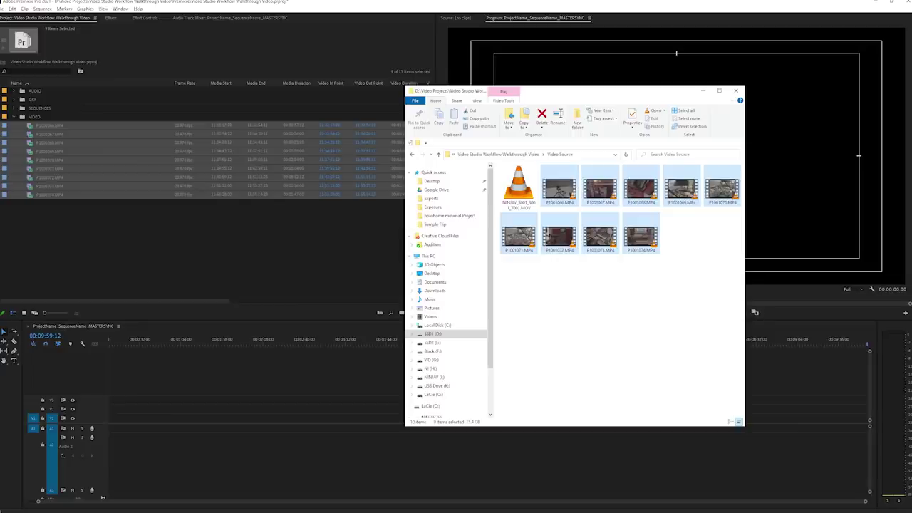
key(alt+Tab)
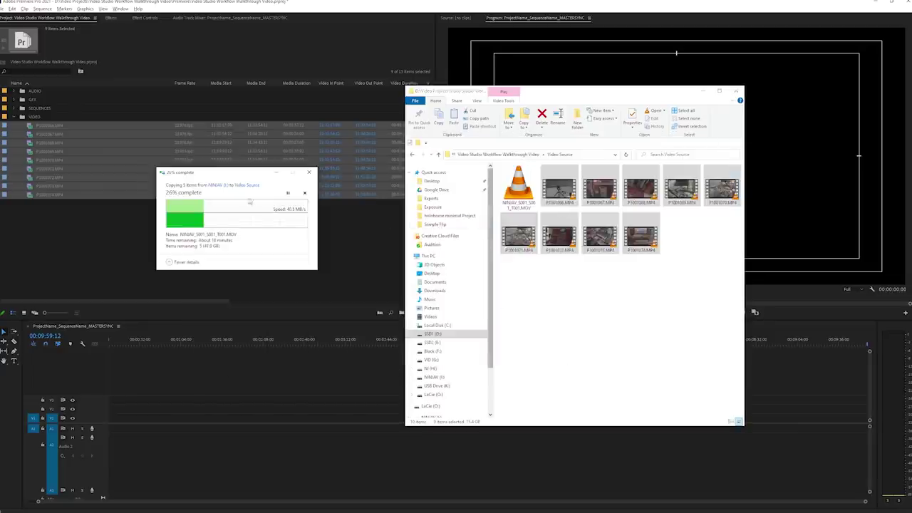
drag(230, 186, 633, 313)
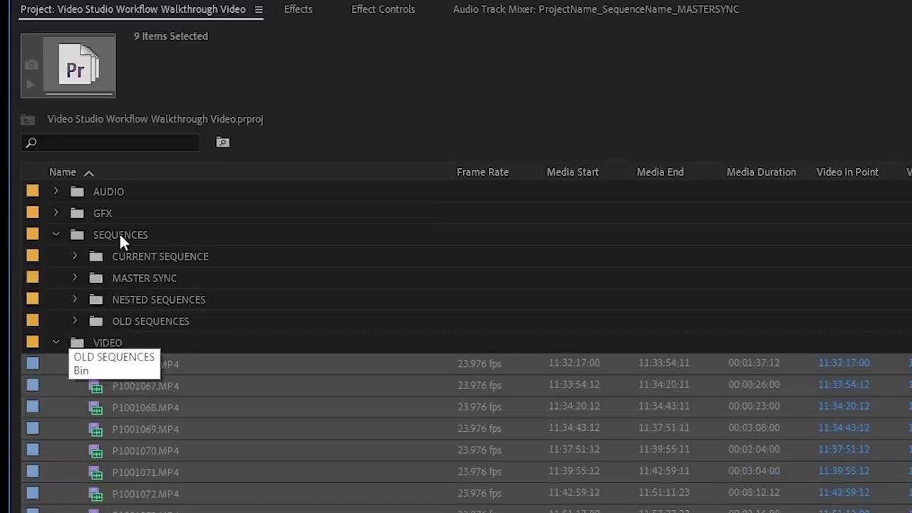
Rename the sequence in the MASTER SYNC bin to Video Studio Workflow Walkthrough Video_MASTERSYNC.
click(118, 235)
click(75, 277)
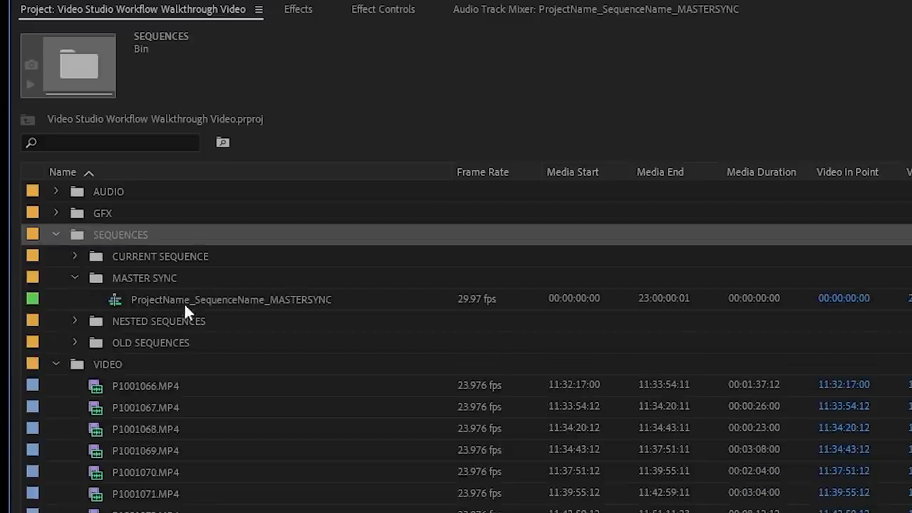
click(239, 303)
click(249, 301)
drag(267, 300, 24, 276)
text(Video Studio Workflow Walkthrough Video)
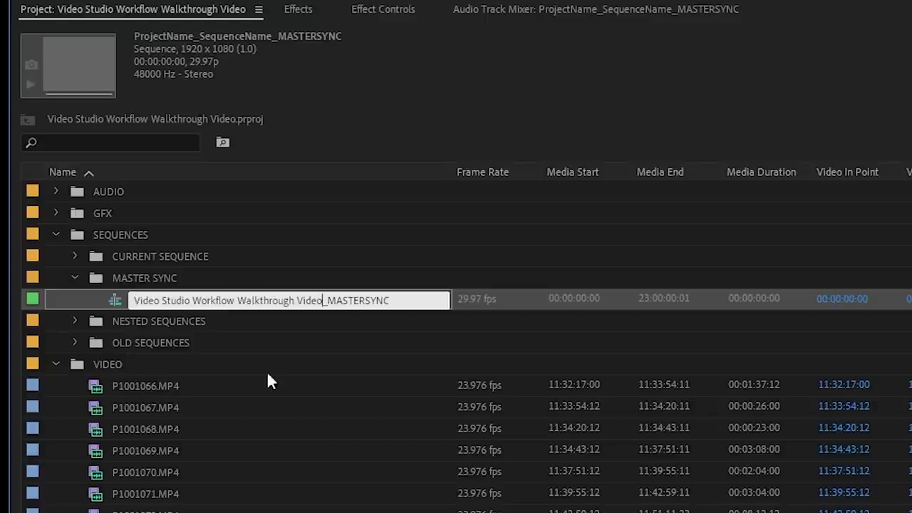
click(278, 407)
Add all nine video clips to the master sync sequence's timeline, changing its frame rate to match their 23.976 fps.
click(301, 299)
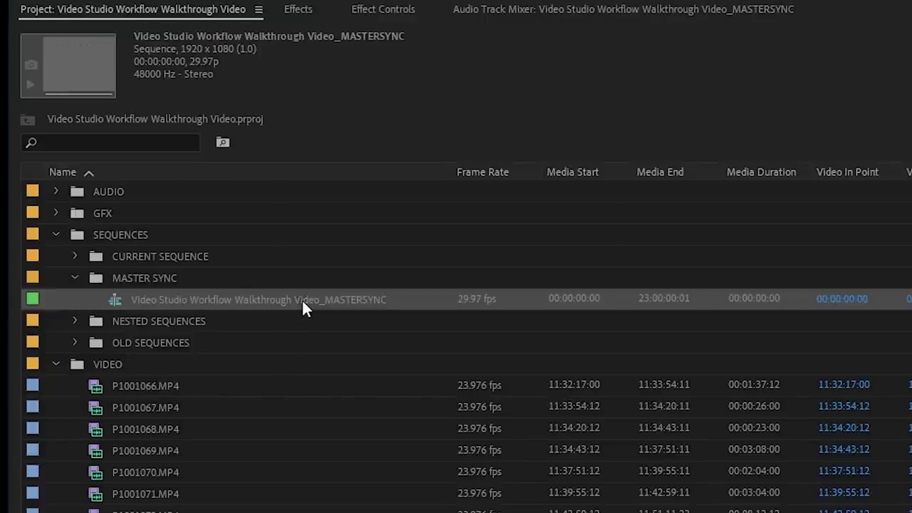
click(129, 388)
shift+click(145, 511)
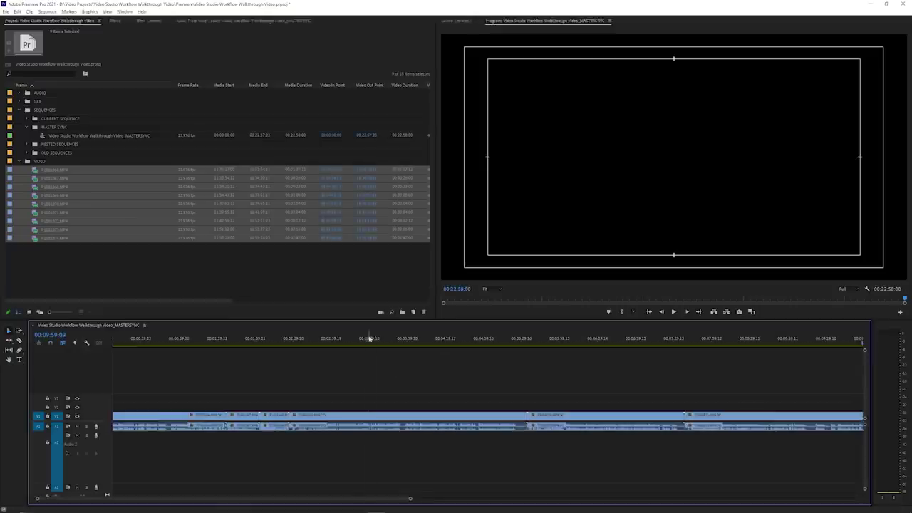
Set the master sync sequence's frame size to 1920 by 1080 and accept the deletion of its previews.
click(371, 338)
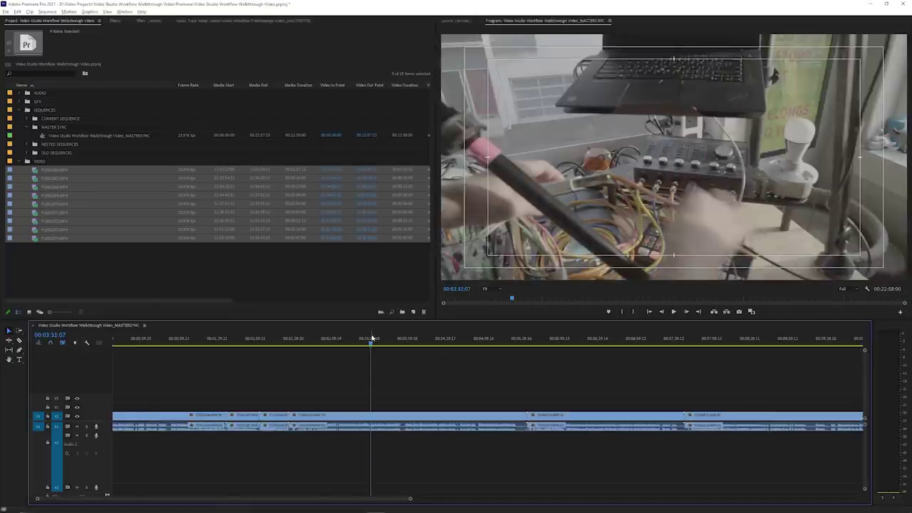
key(minus)
key(minus)
click(48, 12)
click(51, 25)
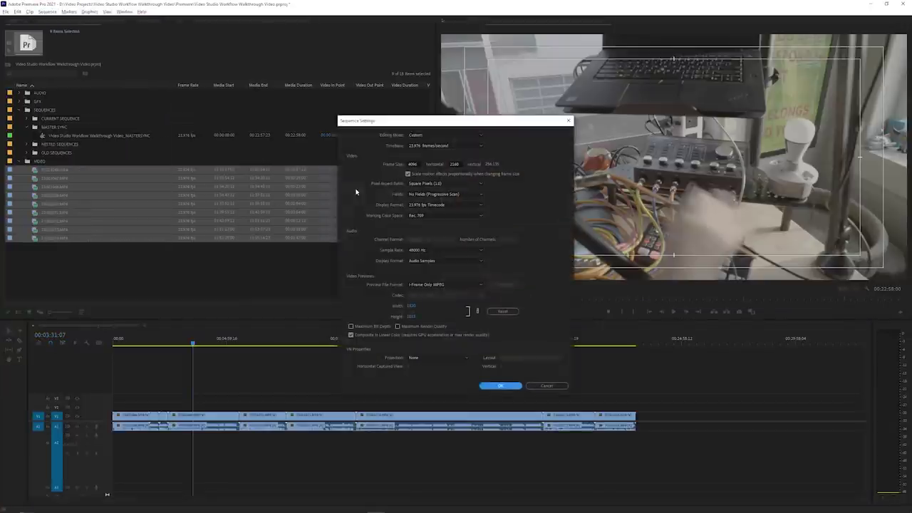
click(412, 164)
text(1920)
key(Tab)
text(1080)
key(Return)
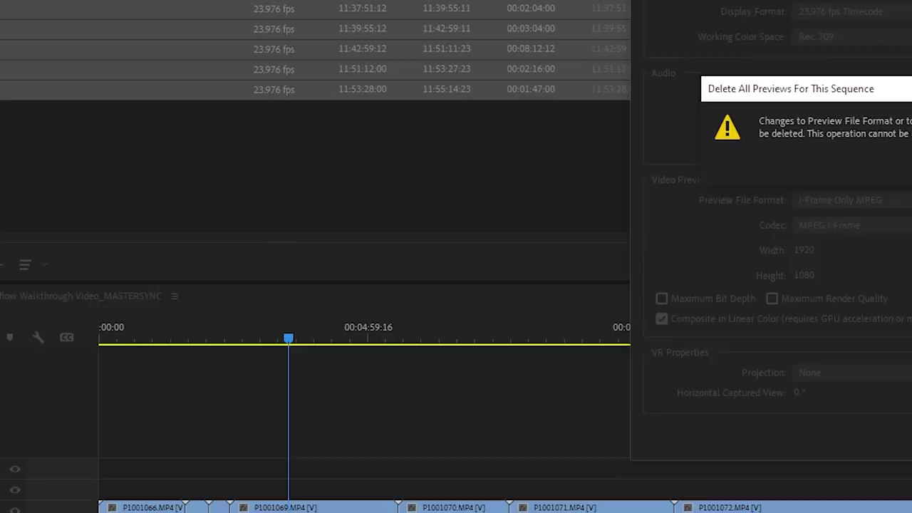
key(Return)
Set all clips on the timeline to the sequence's frame size.
key(ctrl+a)
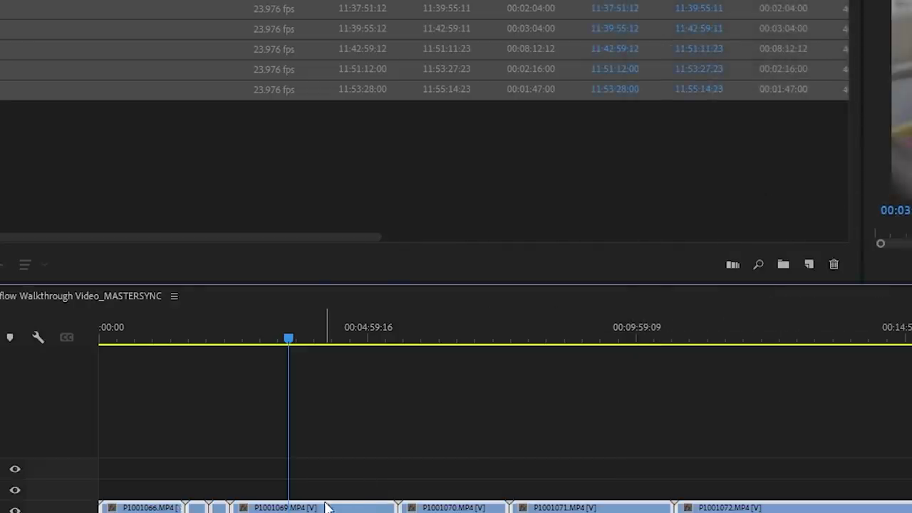
right_click(326, 503)
click(428, 316)
click(327, 401)
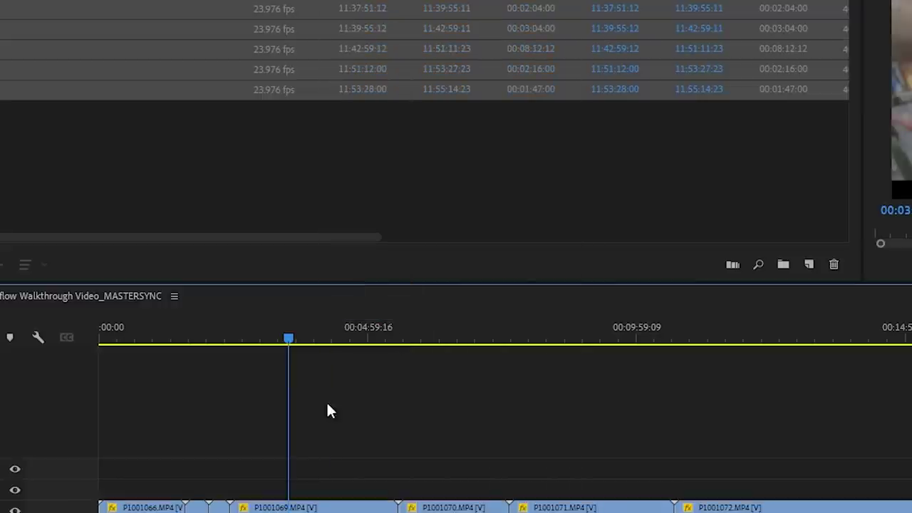
Scale clip P1001069.MP4 to 50.1 so it fills the frame, and preview the program at 50% zoom.
click(302, 501)
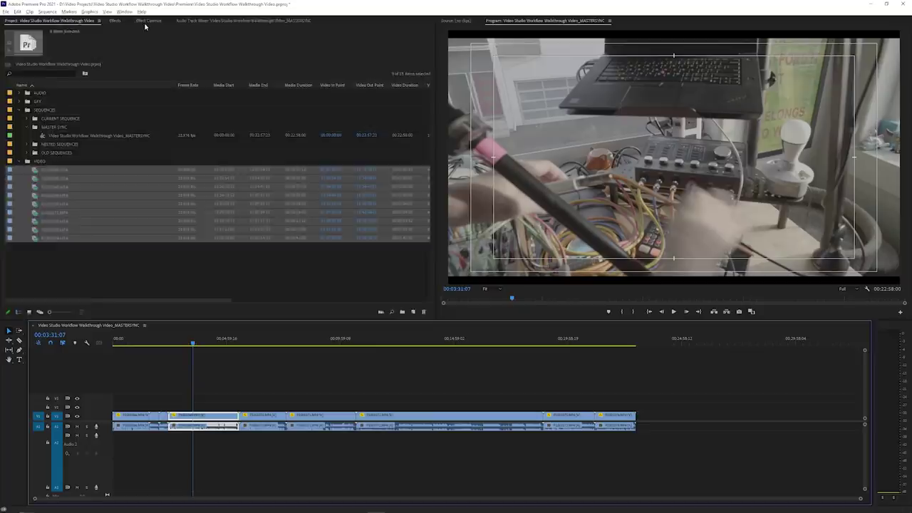
click(148, 22)
drag(118, 64, 114, 64)
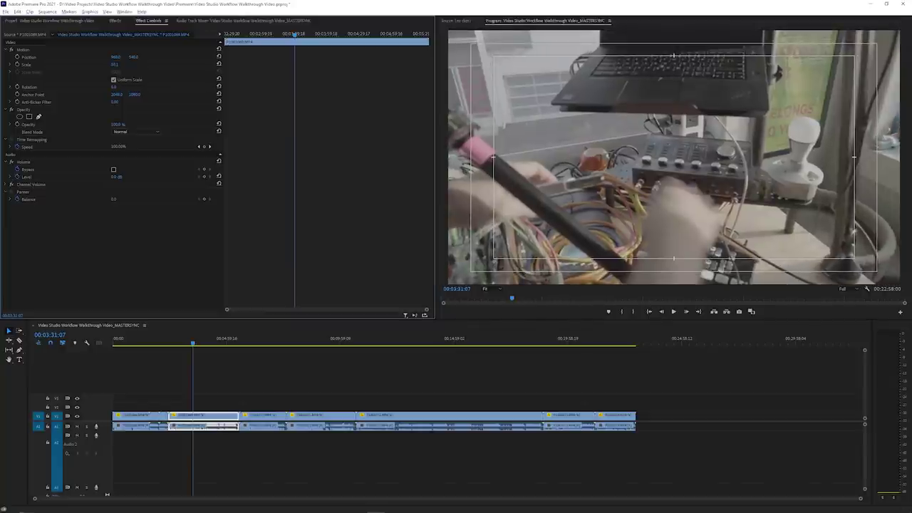
click(497, 288)
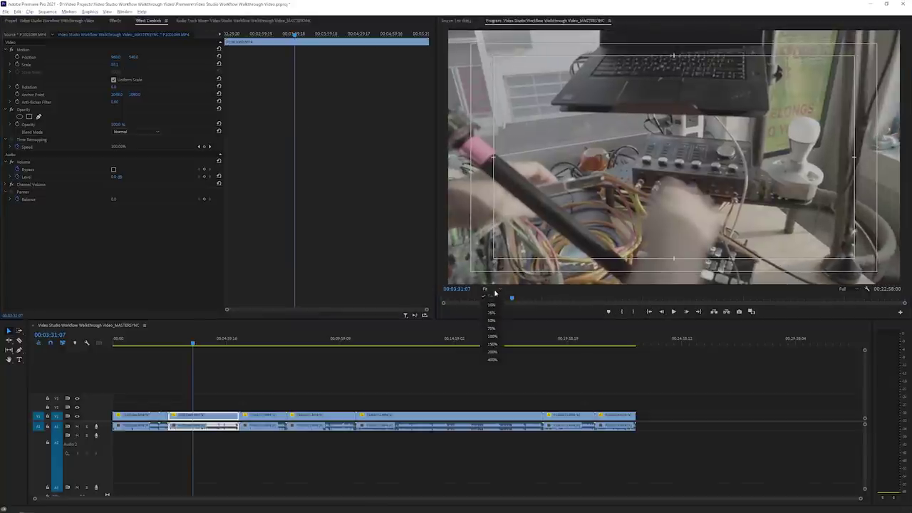
click(497, 325)
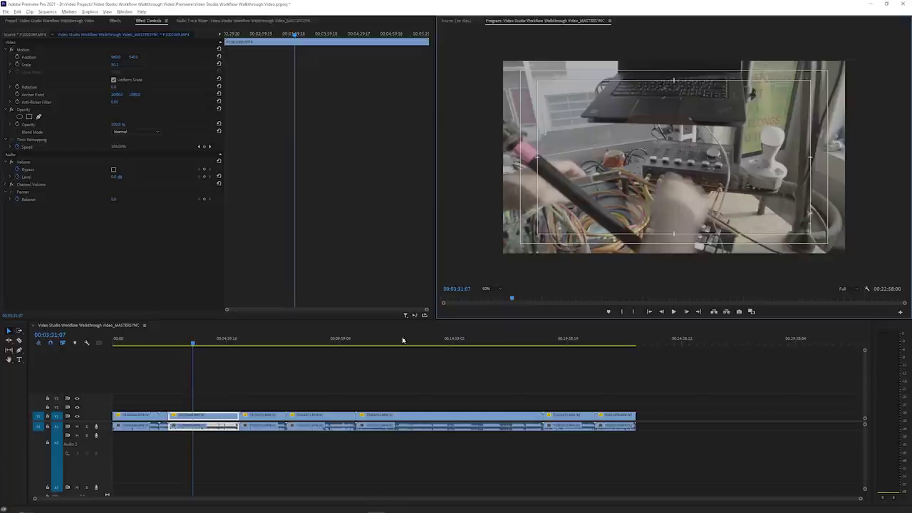
Try a scale of 200 on clip P1001069.MP4.
click(115, 64)
text(200)
key(Return)
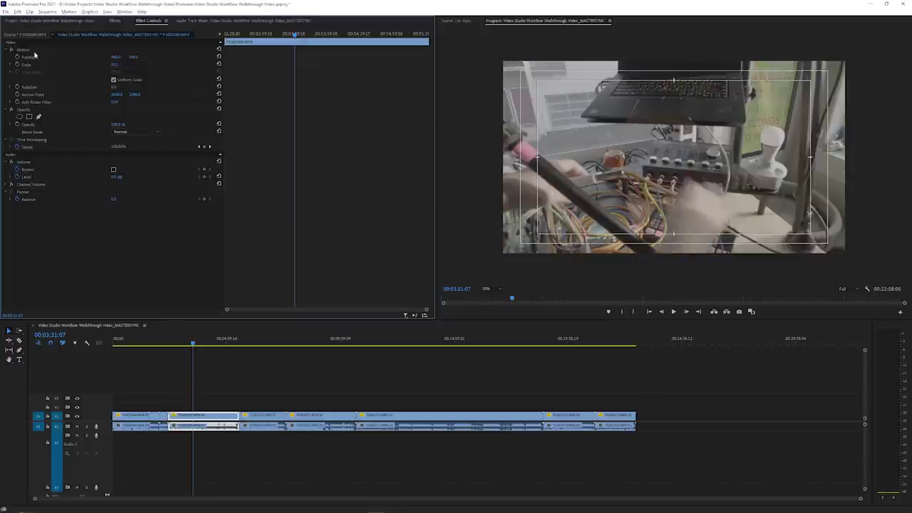
Apply the scaled clip's motion settings to all timeline clips and check the framing through to 00:20:10:02.
drag(613, 385, 97, 467)
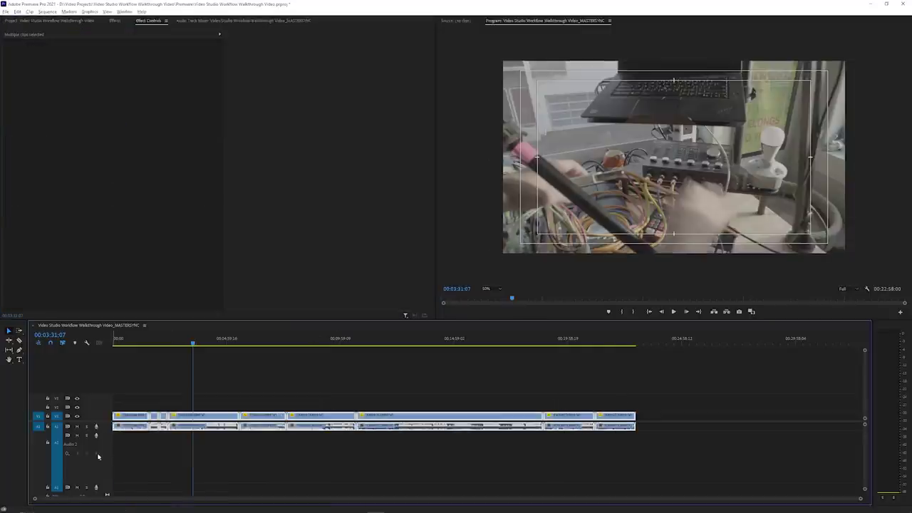
click(139, 397)
click(136, 340)
drag(135, 341, 573, 383)
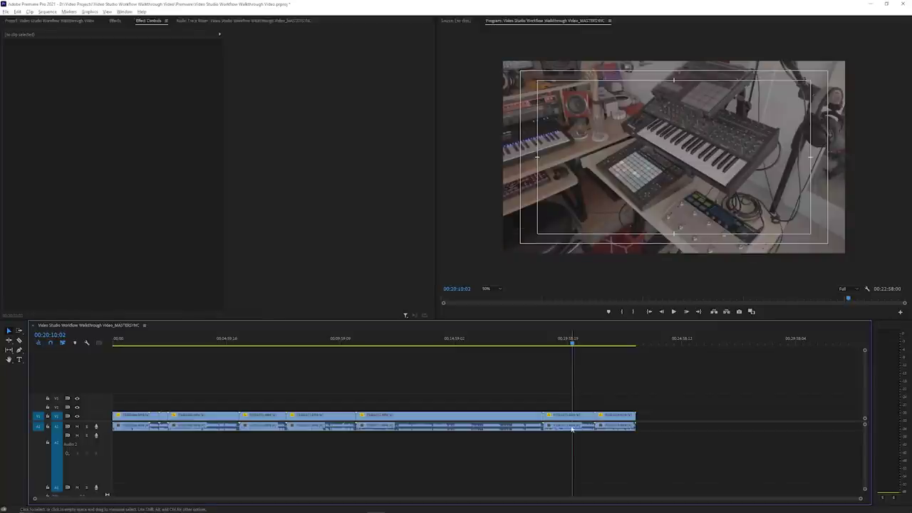
Apply the Lumetri Color effect to clip P1001073.MP4 and show the clip's effect settings.
click(572, 429)
key(shift+7)
drag(30, 62, 565, 417)
click(149, 21)
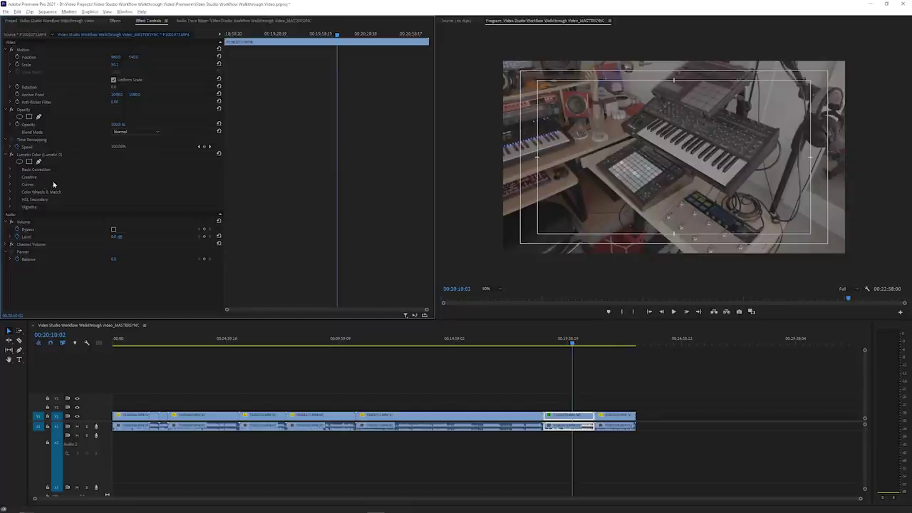
Load LoCon Neu 33 E-E.cube from the 33 Cube LUTs E-E folder as the Lumetri input LUT.
click(9, 171)
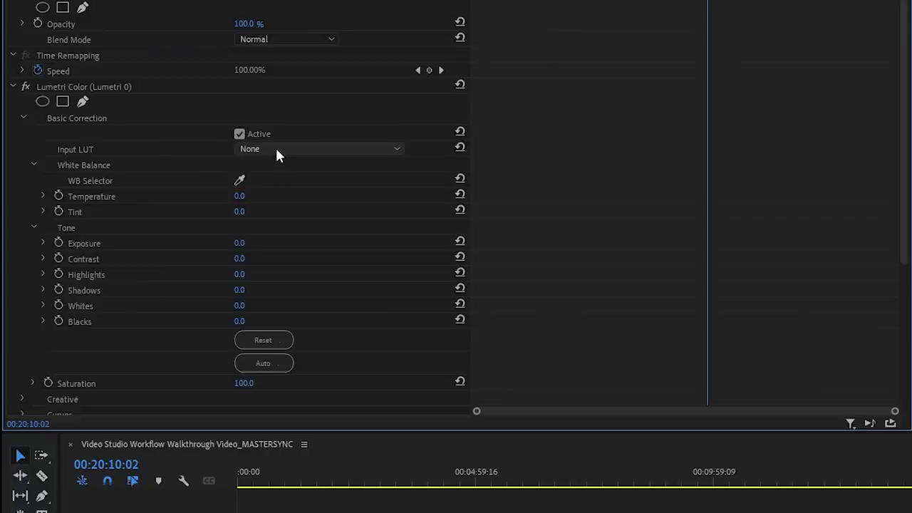
click(278, 151)
click(310, 197)
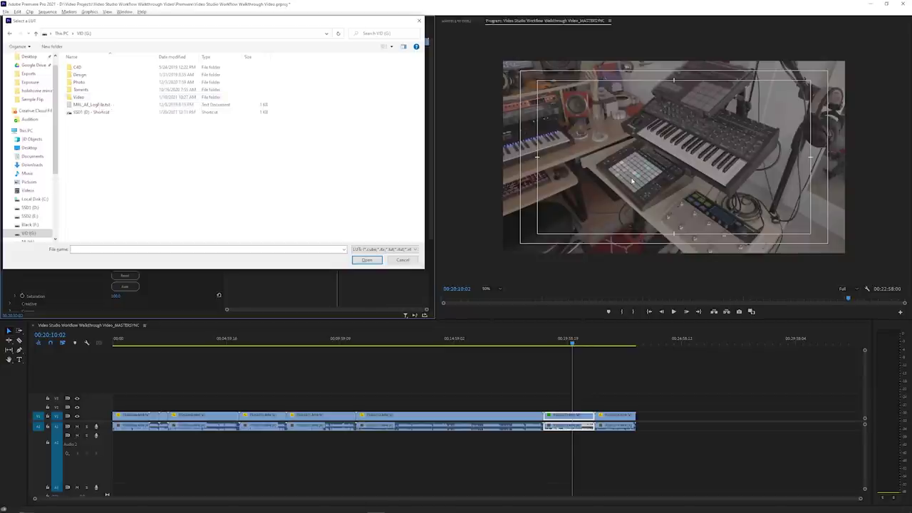
double_click(130, 96)
double_click(130, 90)
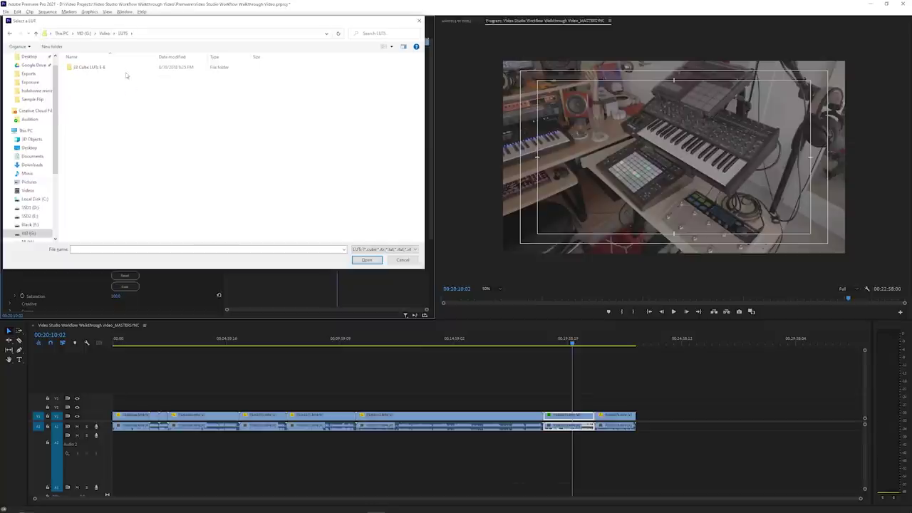
double_click(126, 68)
scroll(150, 81, down, 4)
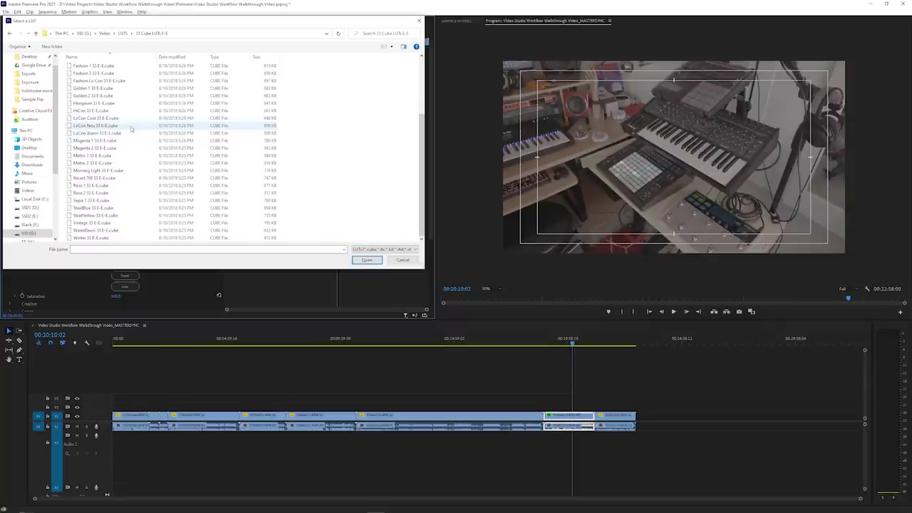
double_click(130, 126)
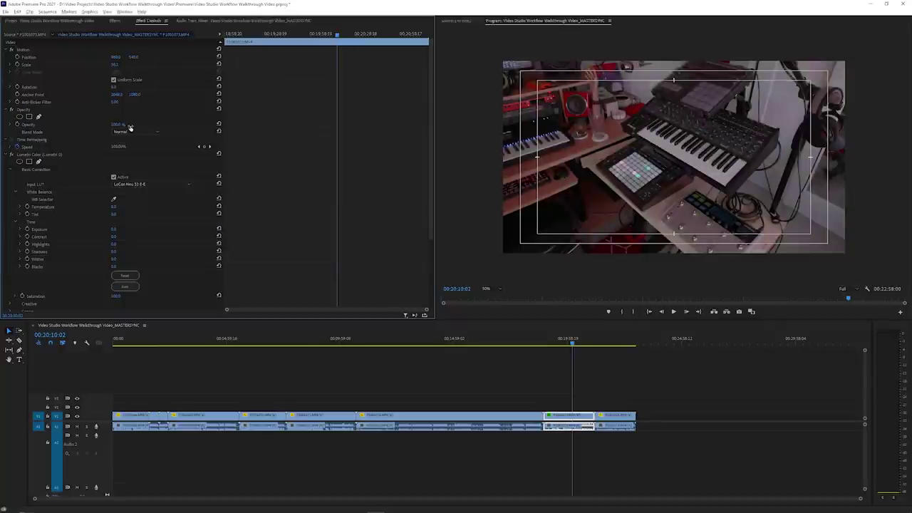
Toggle the Lumetri Color effect off and on to compare the image with and without the LUT.
click(11, 154)
click(11, 154)
click(11, 155)
click(11, 154)
click(12, 155)
click(11, 154)
click(12, 154)
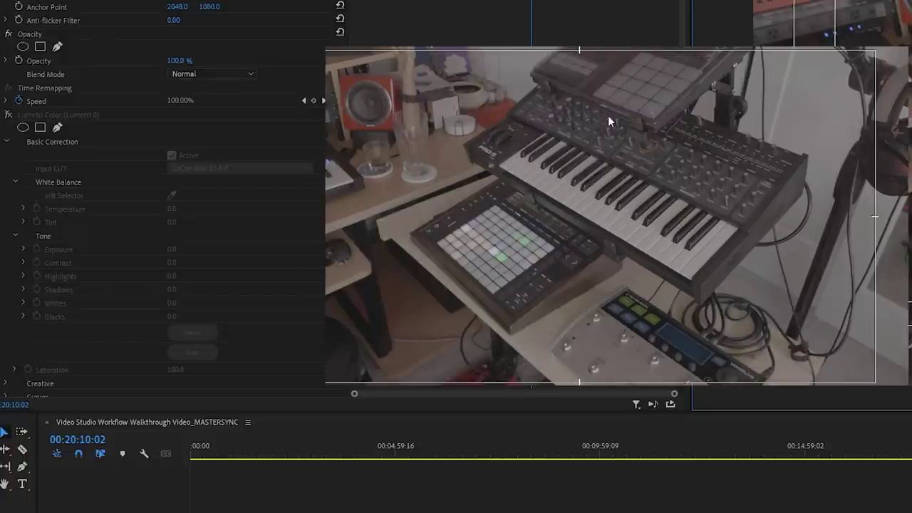
click(8, 115)
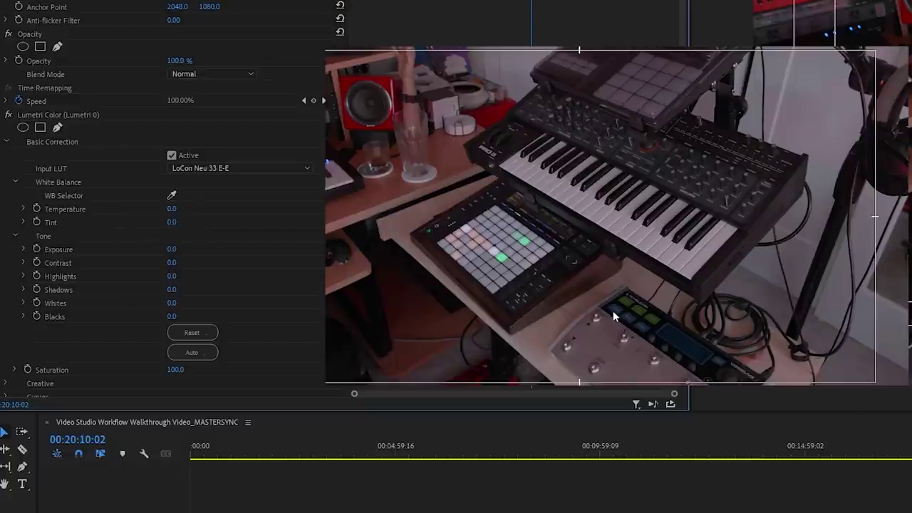
Try setting the white balance by sampling the synthesizer's white keys.
click(172, 195)
click(584, 194)
click(615, 218)
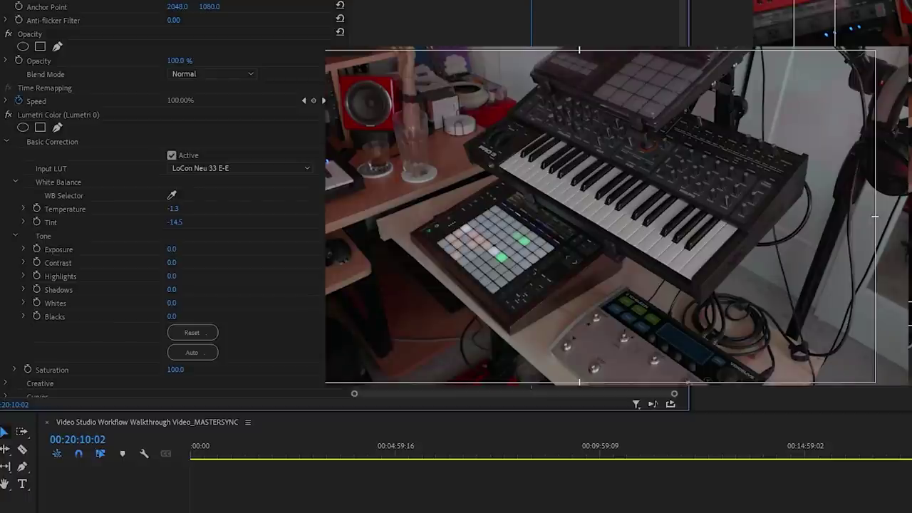
Sample the white balance from the wall behind the synthesizer and apply automatic tone correction.
click(172, 196)
click(810, 79)
scroll(143, 310, down, 1)
click(196, 313)
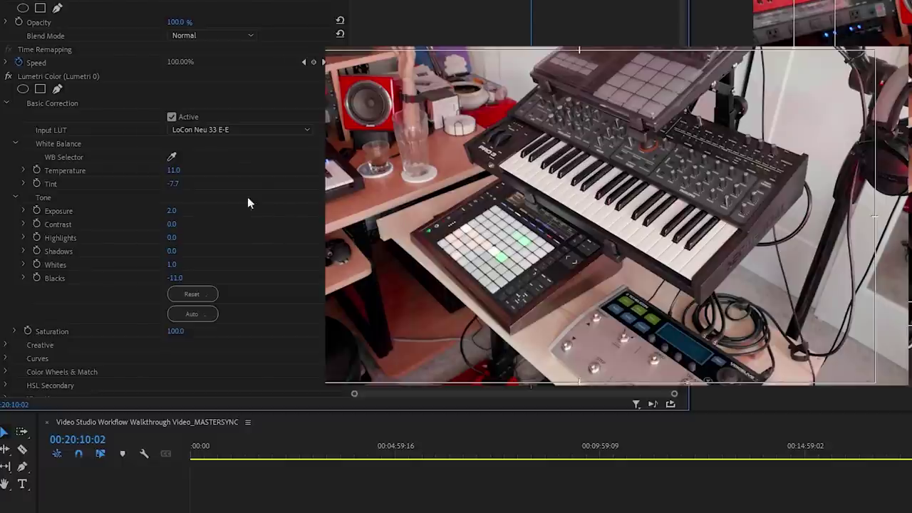
Set the Lumetri exposure to 1.0.
click(173, 209)
text(1)
key(Return)
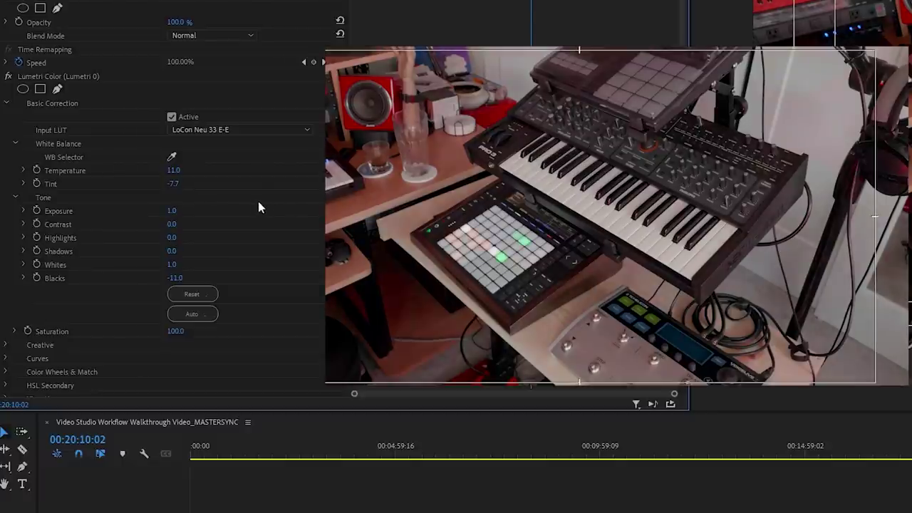
scroll(253, 184, down, 2)
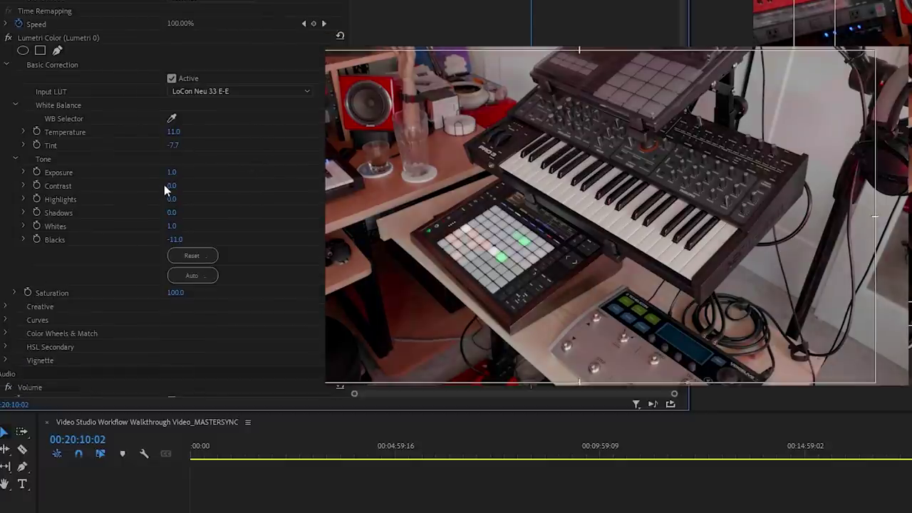
scroll(240, 197, down, 1)
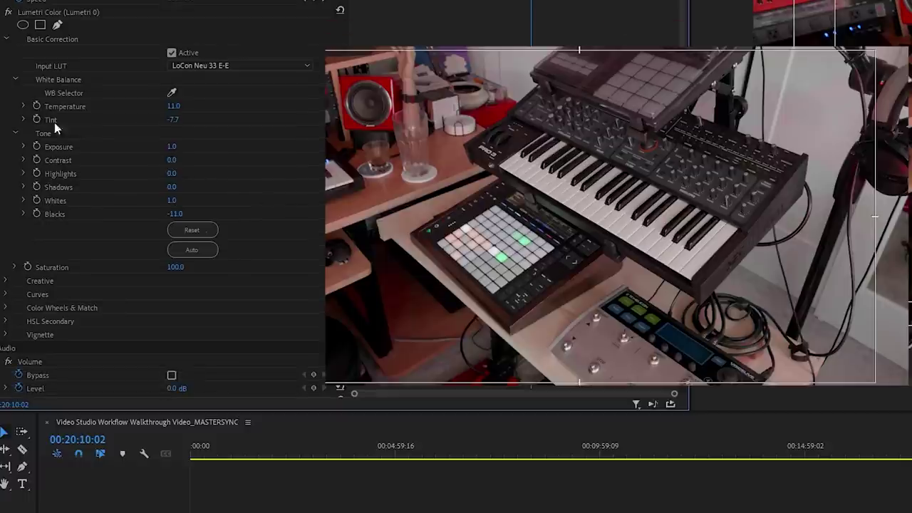
Expand the Creative settings, then set the Basic Correction contrast to 33.0 and saturation to 117.0.
click(8, 281)
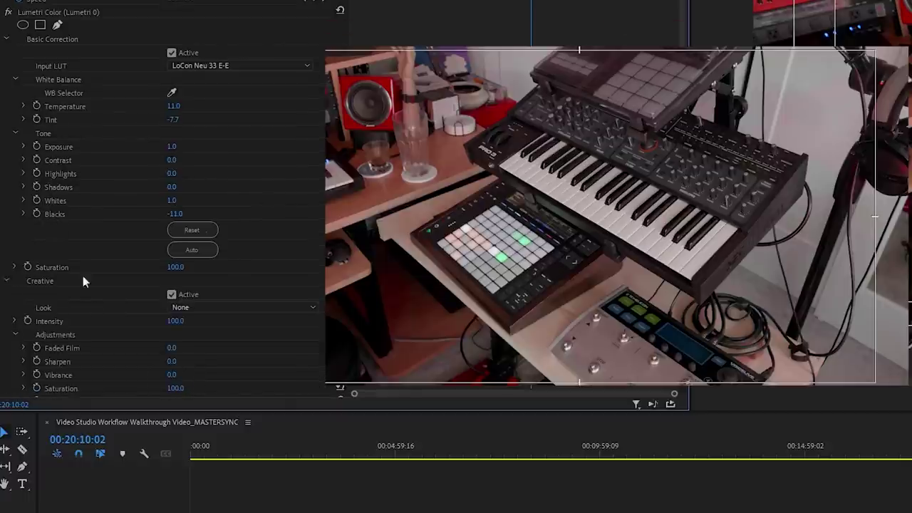
scroll(153, 316, down, 2)
scroll(228, 285, up, 2)
drag(176, 160, 199, 161)
mouse_move(179, 267)
mouse_down()
mouse_move(271, 266)
mouse_move(181, 268)
mouse_up()
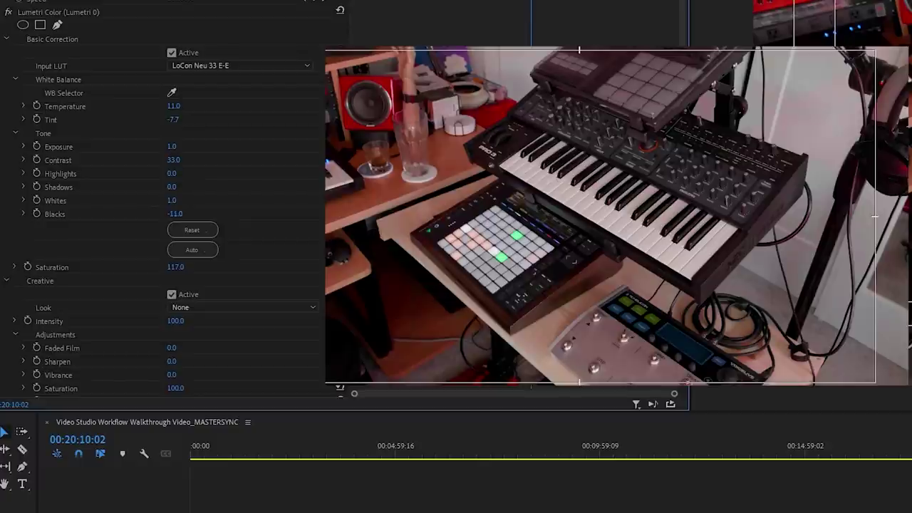
Try a Basic Correction saturation of 300, undo it, and set the saturation to 151.0.
drag(176, 268, 261, 267)
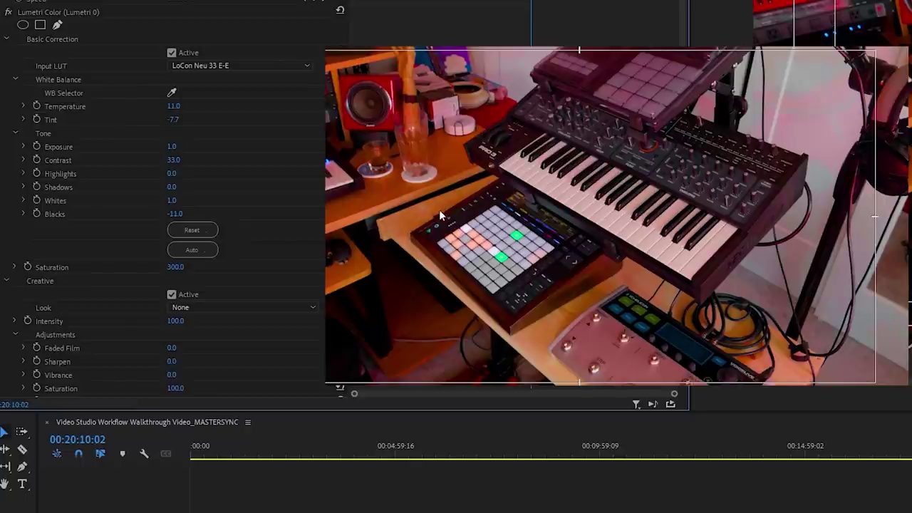
key(ctrl+z)
drag(176, 267, 220, 267)
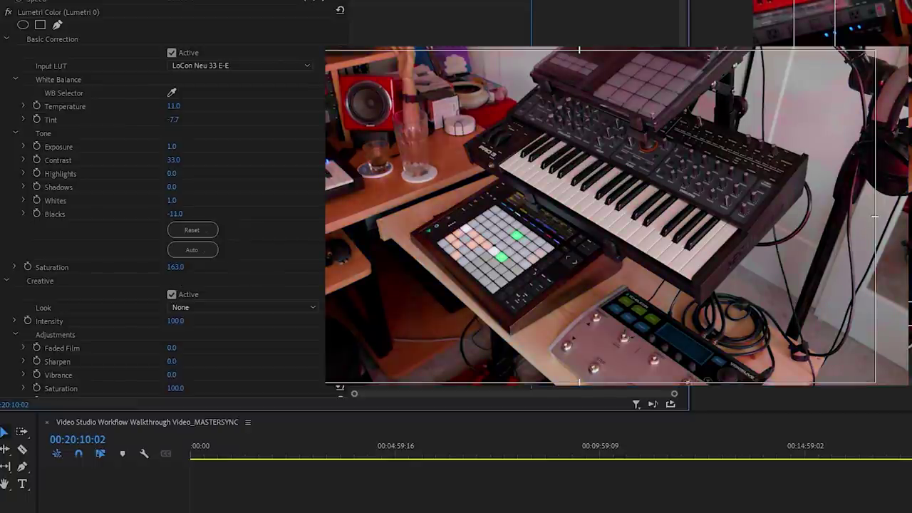
Set the Creative vibrance to 2.4.
scroll(299, 222, down, 4)
scroll(299, 222, up, 2)
drag(172, 336, 203, 337)
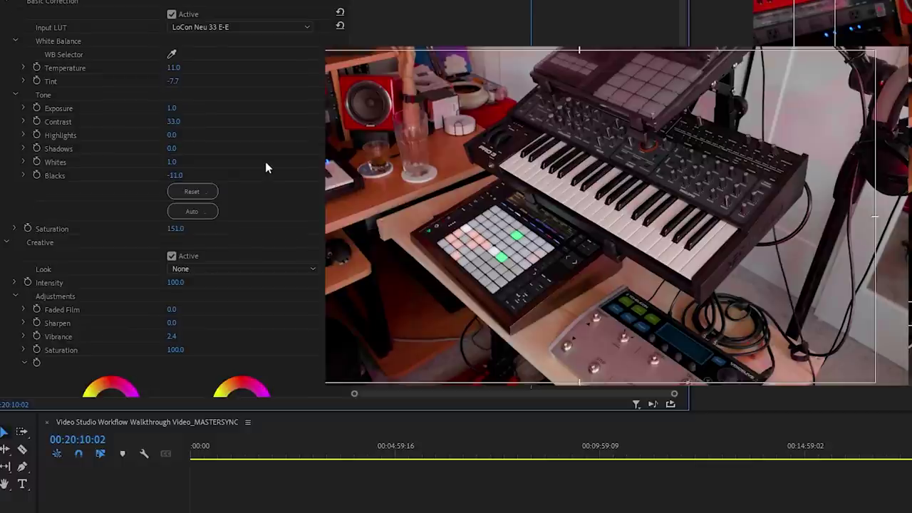
Raise the shadows to 26.3 and set the contrast to 31.0.
scroll(265, 168, up, 1)
drag(172, 201, 194, 187)
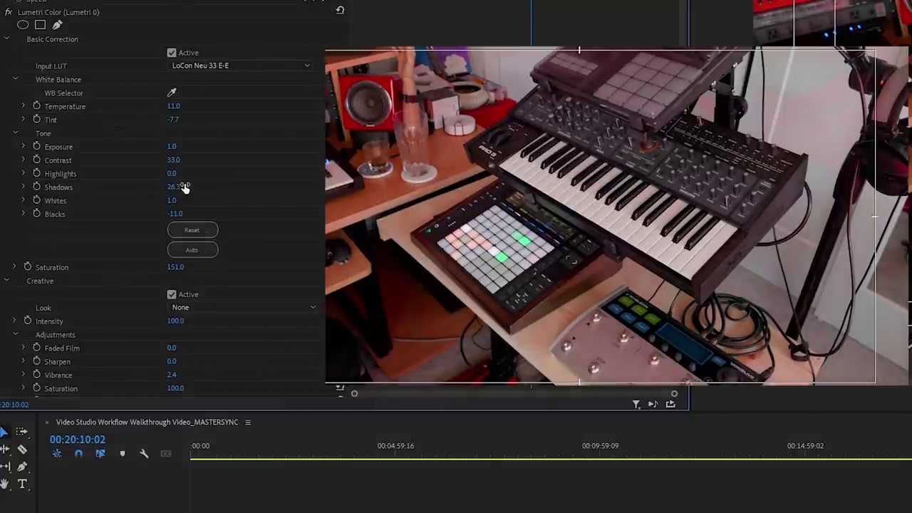
mouse_move(173, 159)
mouse_down()
mouse_move(71, 160)
mouse_move(191, 159)
mouse_move(133, 160)
mouse_move(175, 160)
mouse_up()
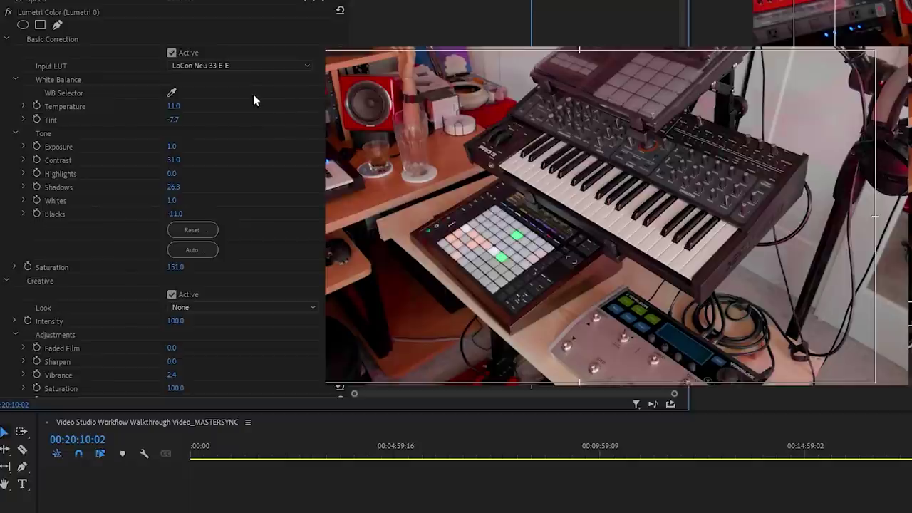
Remove the Lumetri Color effect from the sequence clip at 00:20:10:02.
scroll(210, 338, down, 1)
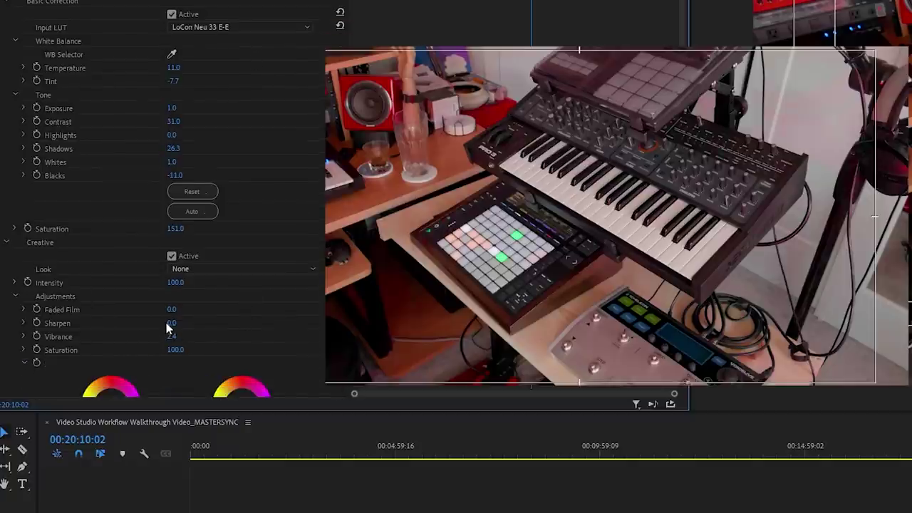
scroll(263, 223, up, 2)
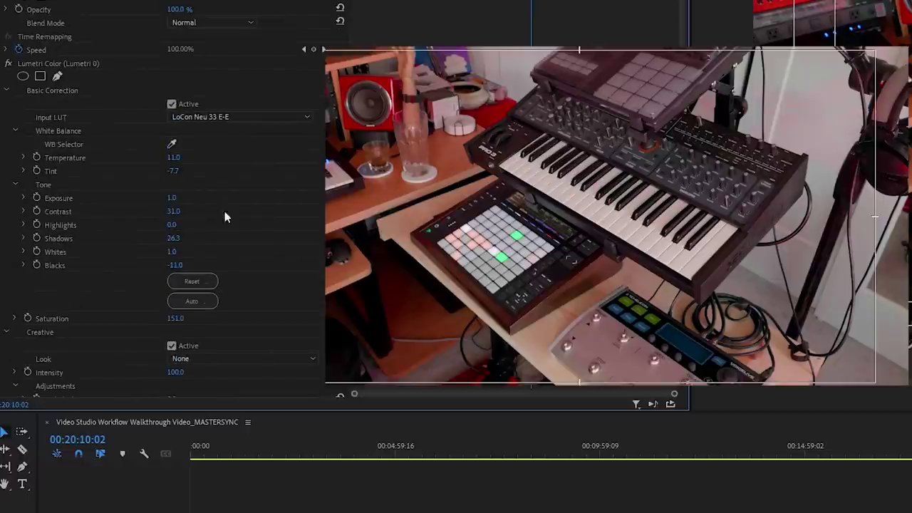
click(57, 63)
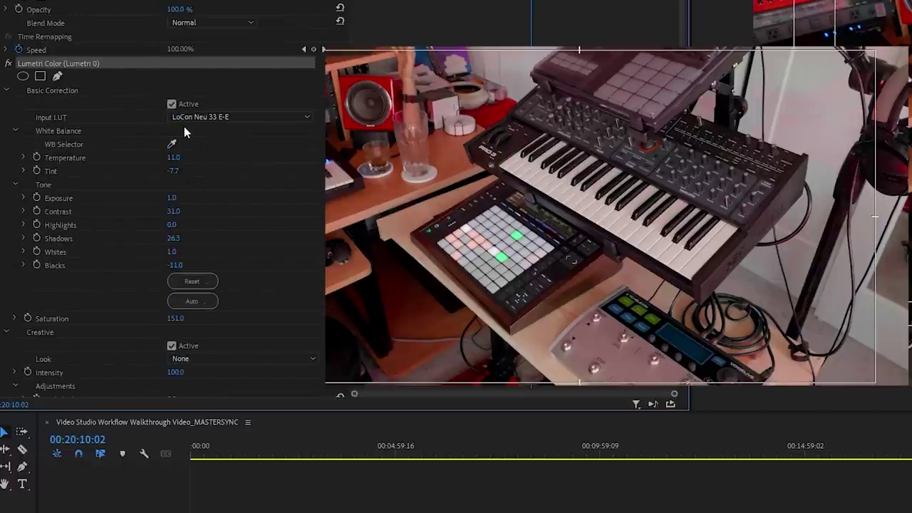
key(Delete)
Try pasting the Lumetri Color effect onto other sequence clips, including the opening one, and undo it.
click(911, 448)
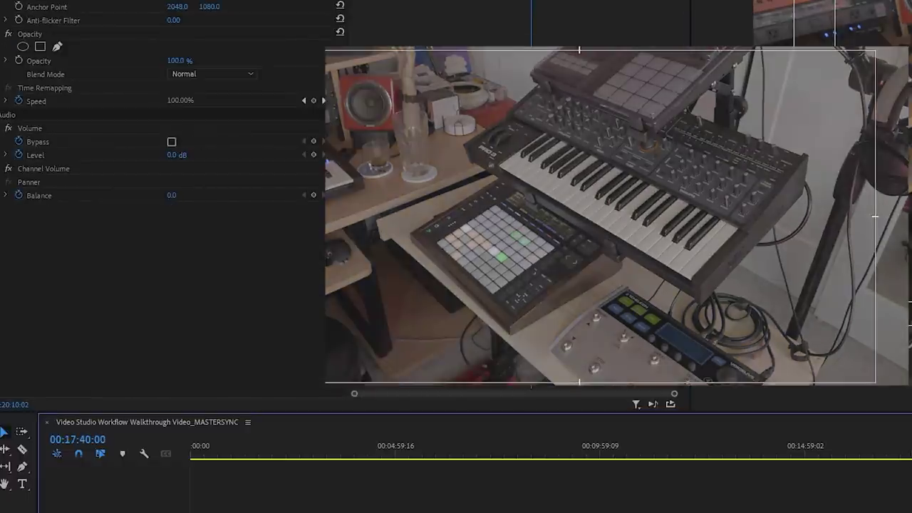
key(ctrl+z)
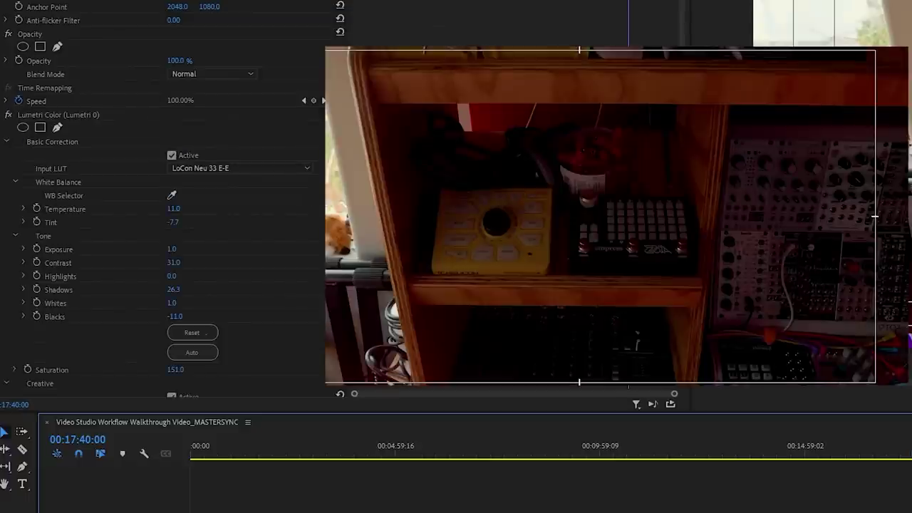
key(ctrl+z)
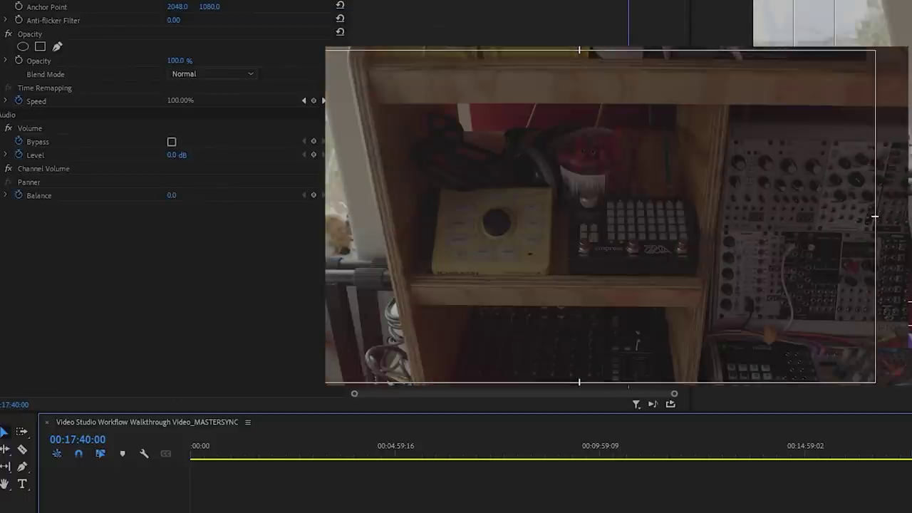
key(ctrl+v)
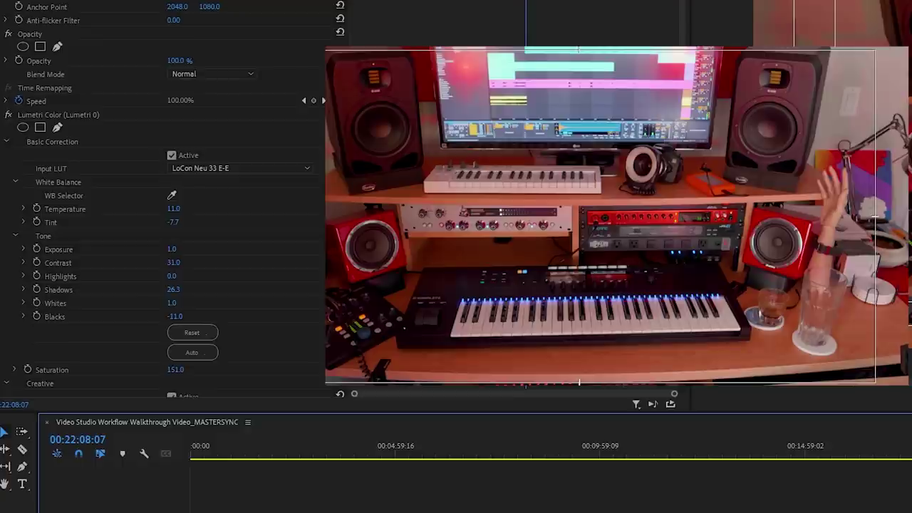
key(Up)
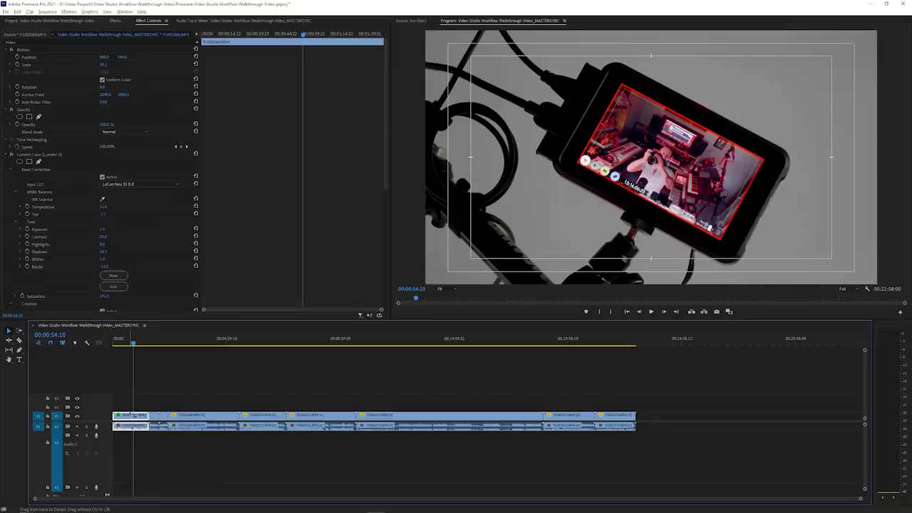
key(ctrl+z)
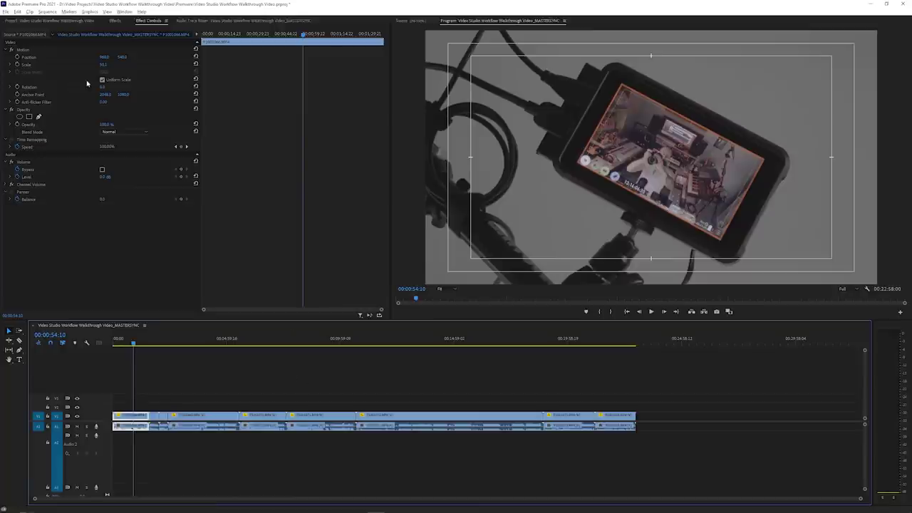
Check the opening clip's source and sequence effect settings and bring up the project's video files.
click(22, 35)
click(69, 36)
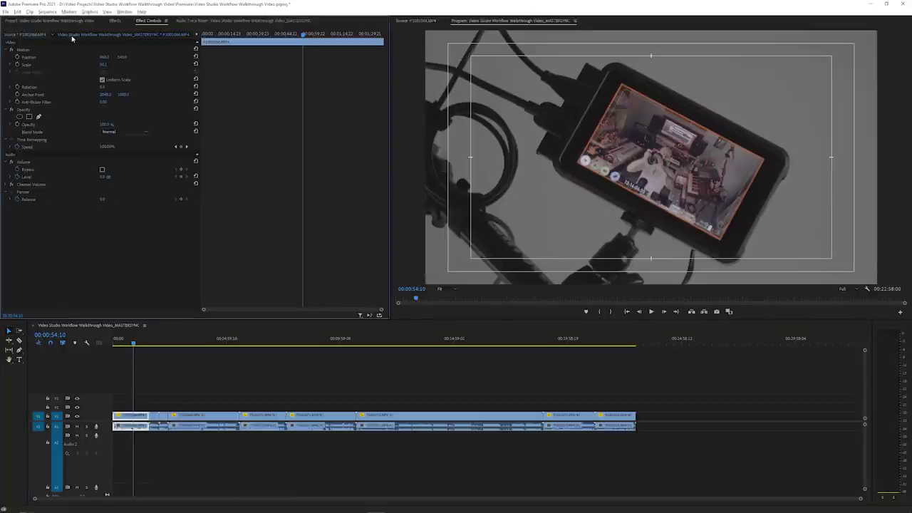
click(31, 22)
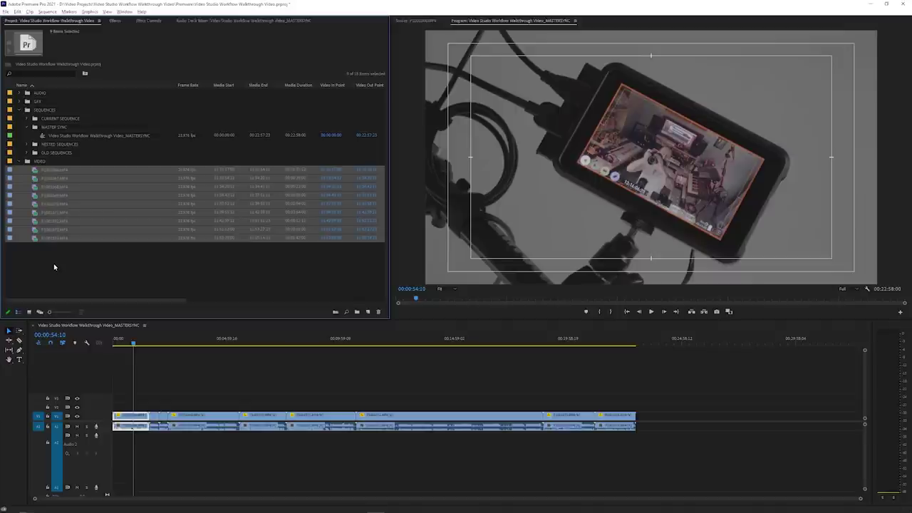
Apply the Lumetri Color effect to the sequence clip P1001069.MP4 at 00:03:53:14 and collapse its settings.
click(148, 368)
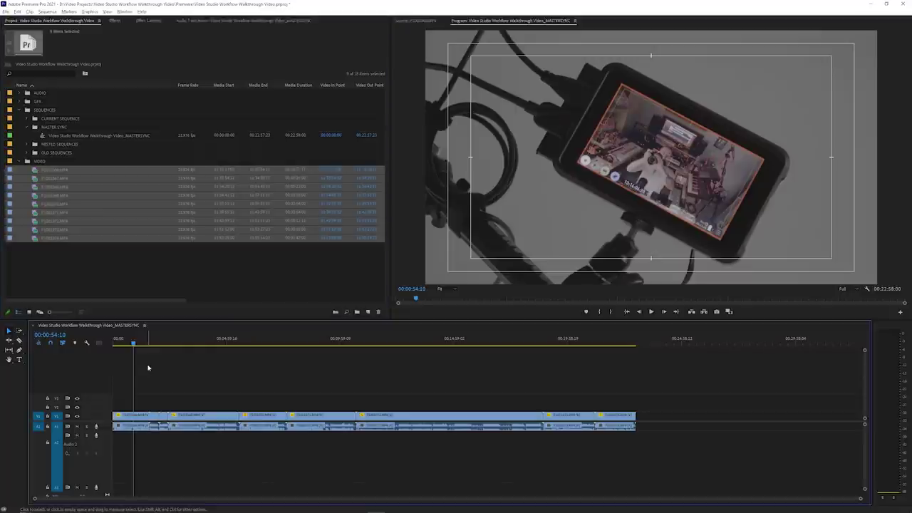
click(201, 339)
click(200, 416)
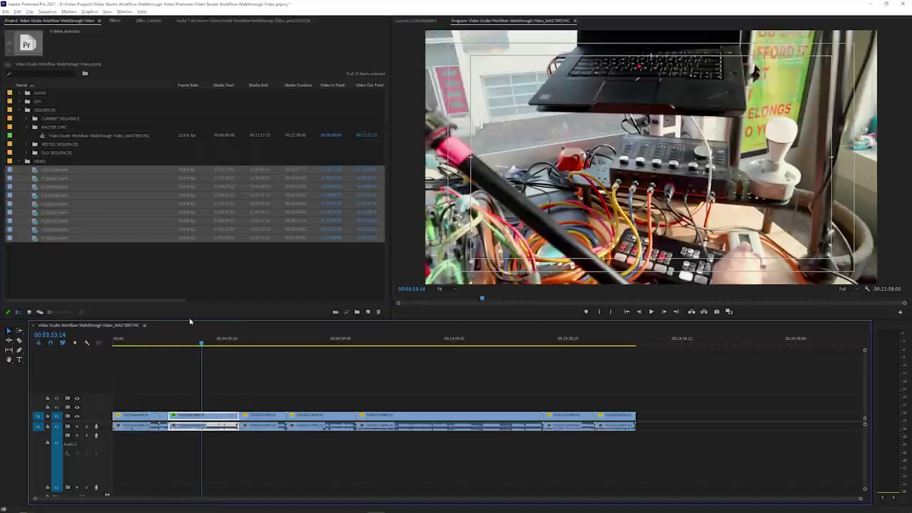
click(116, 21)
click(151, 21)
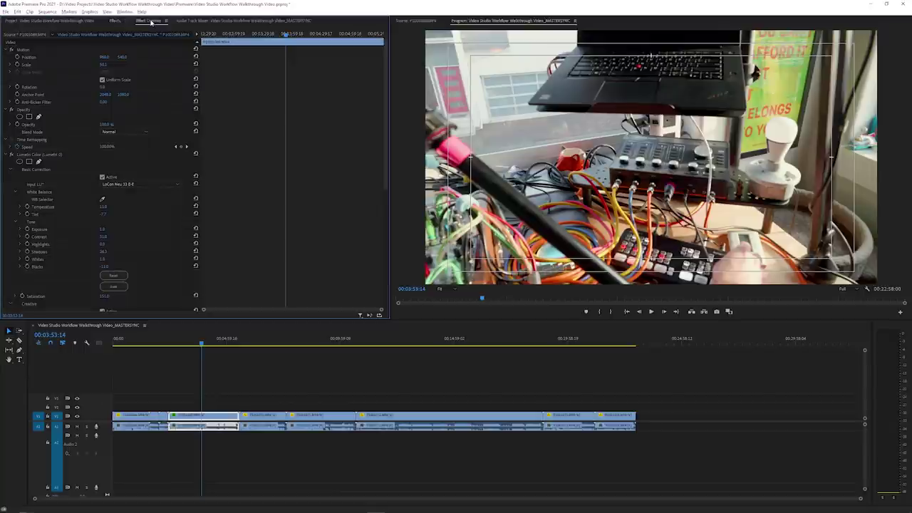
click(10, 154)
click(33, 153)
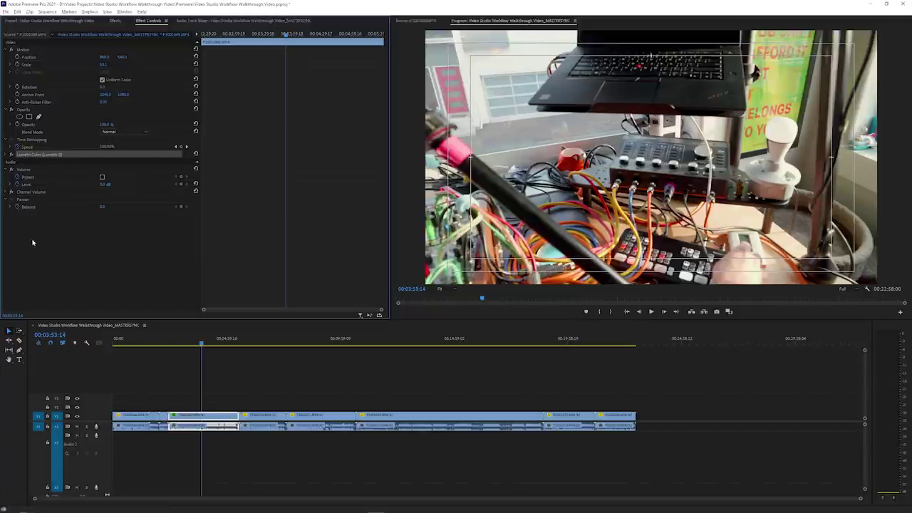
Try splitting the graded P1001069.MP4 clip, inspect Lumetri Color on its first part, and undo the split and the grade.
click(238, 384)
key(c)
click(202, 415)
key(v)
click(187, 415)
click(179, 343)
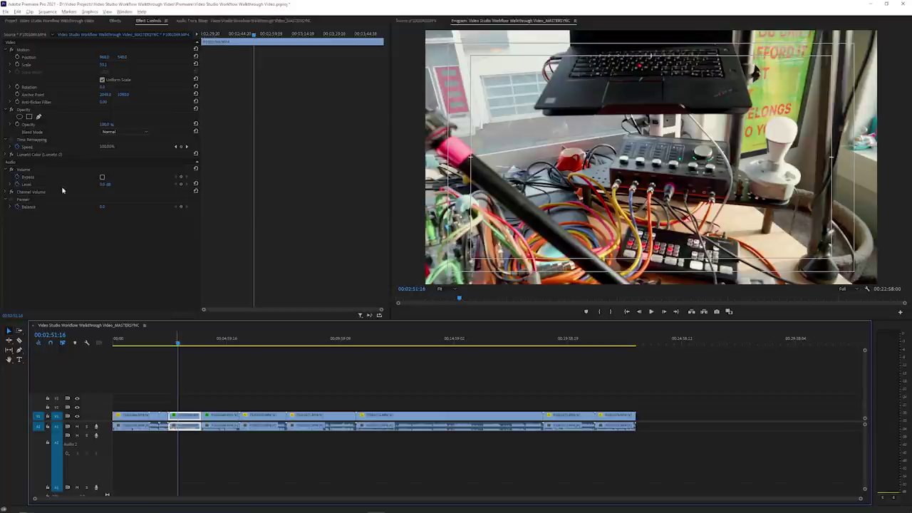
click(35, 155)
click(10, 154)
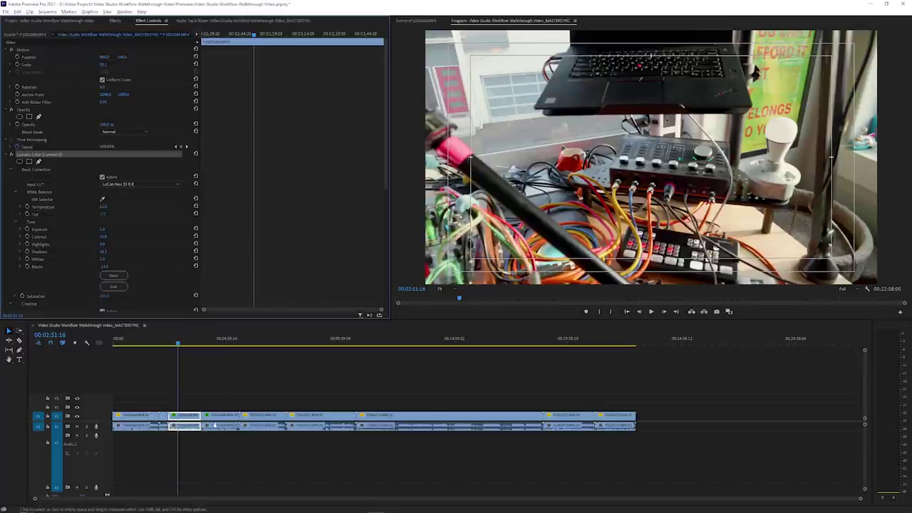
key(ctrl+z)
key(ctrl+z)
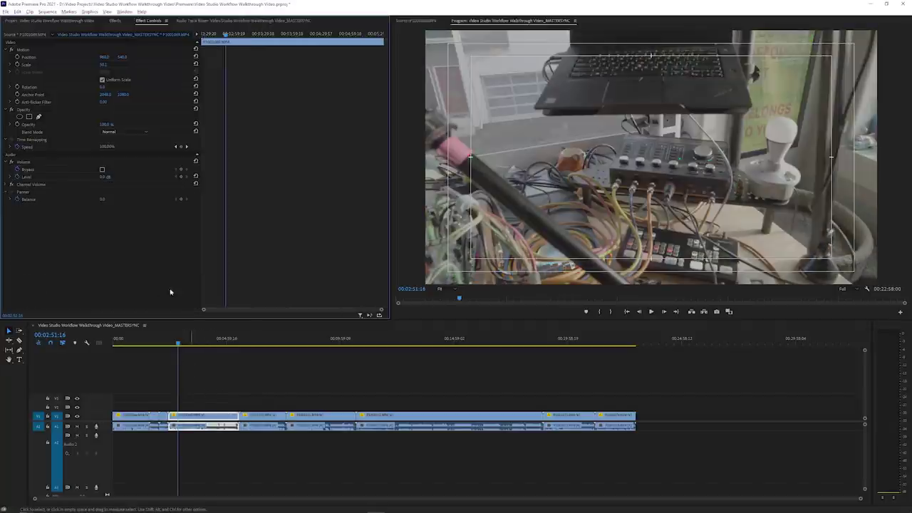
Paste the Lumetri Color effect onto the nine source video files in the project and show P1001069.MP4's source effects.
click(32, 35)
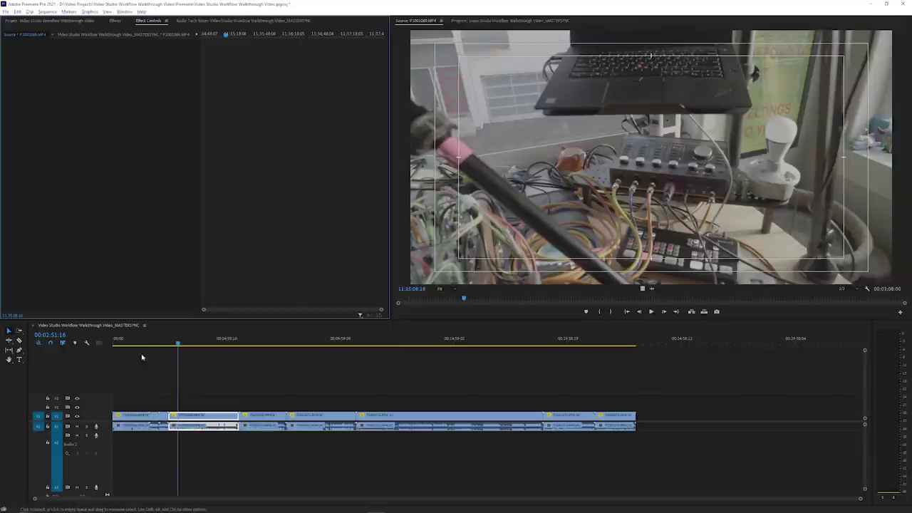
click(197, 340)
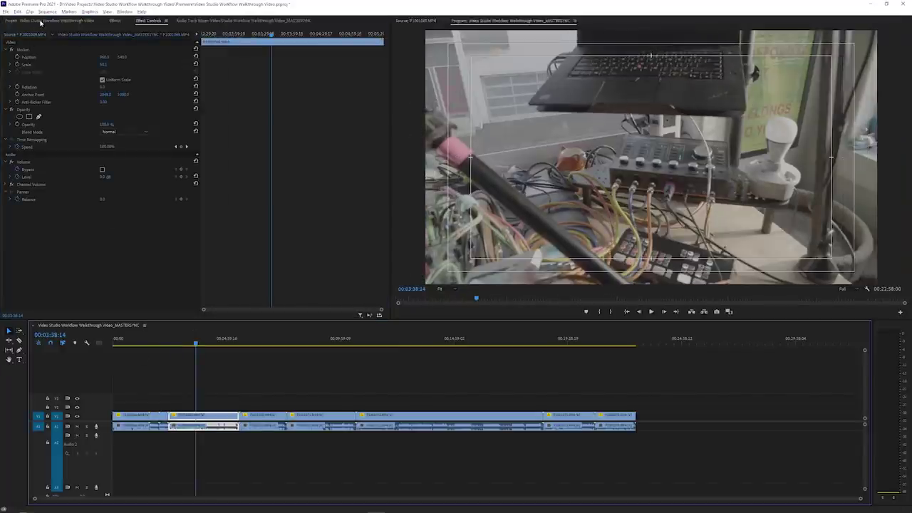
click(41, 21)
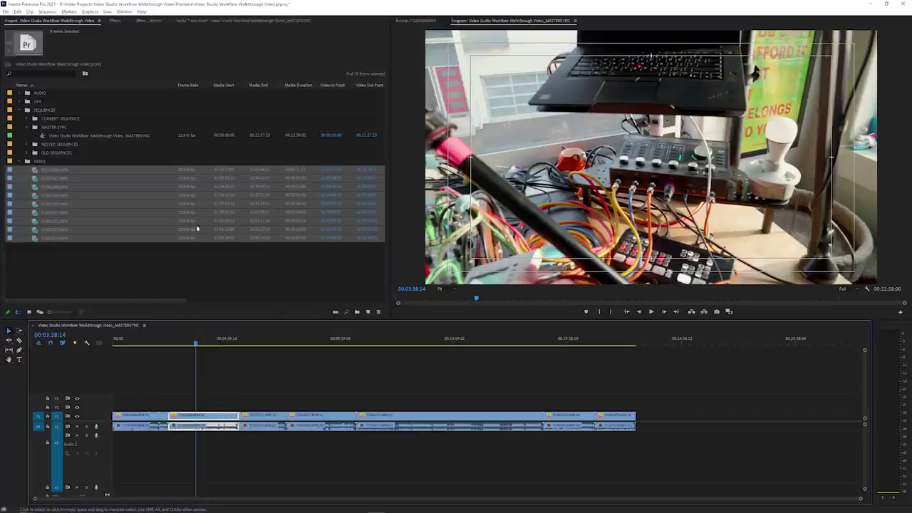
click(140, 21)
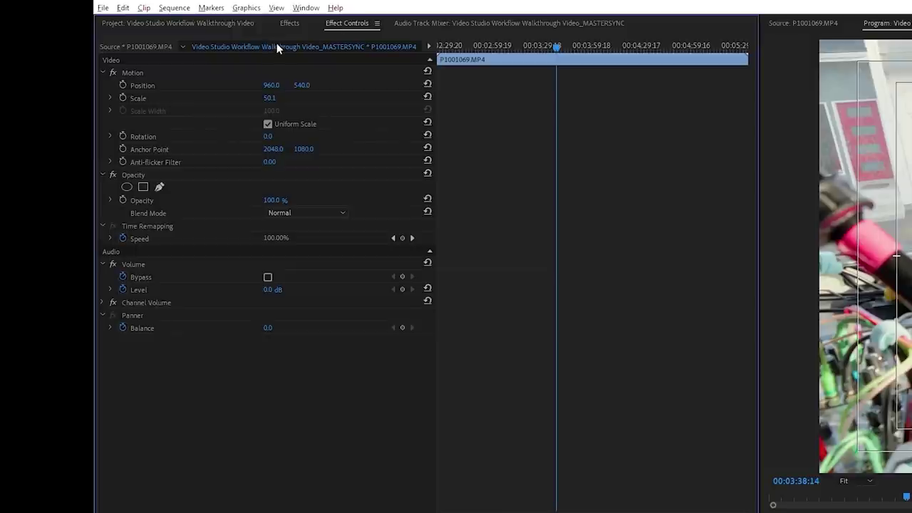
click(132, 46)
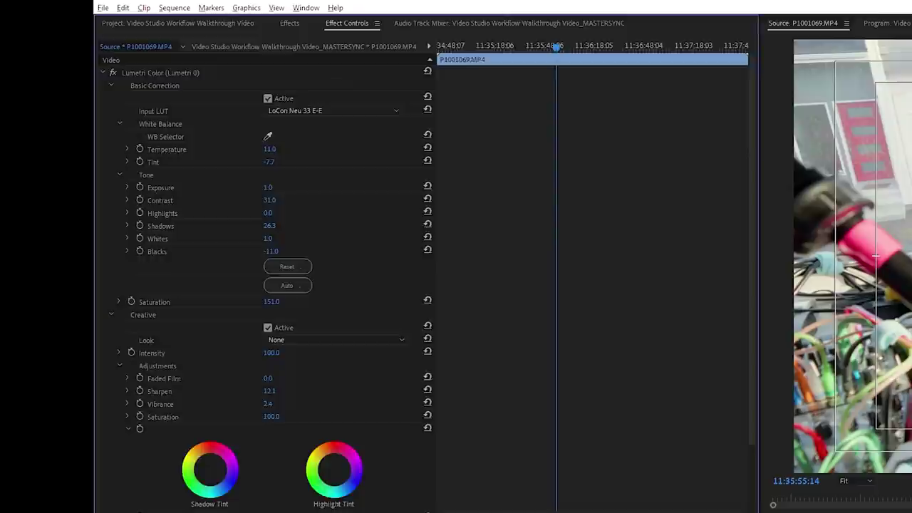
Move the playhead to 00:04:14:05 and split the sequence clip P1001069.MP4 at three points.
click(196, 420)
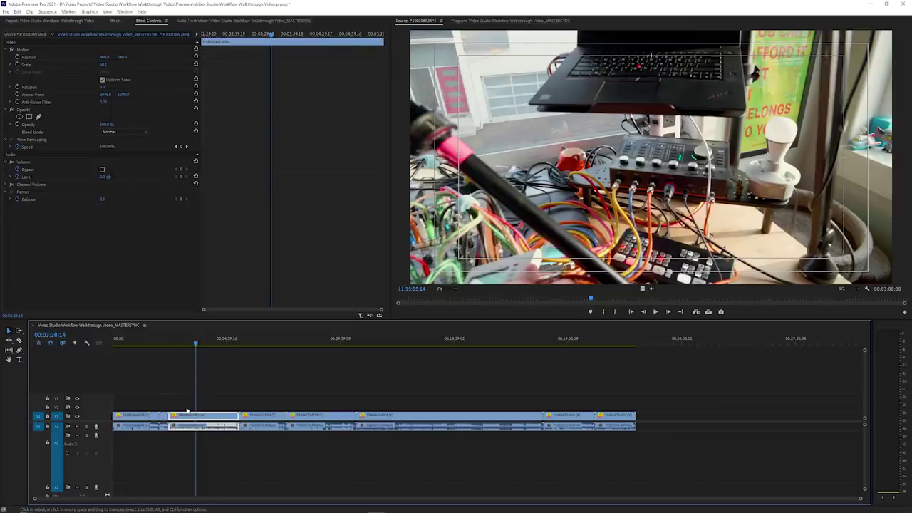
mouse_move(196, 339)
mouse_down()
mouse_move(188, 340)
mouse_move(211, 339)
mouse_up()
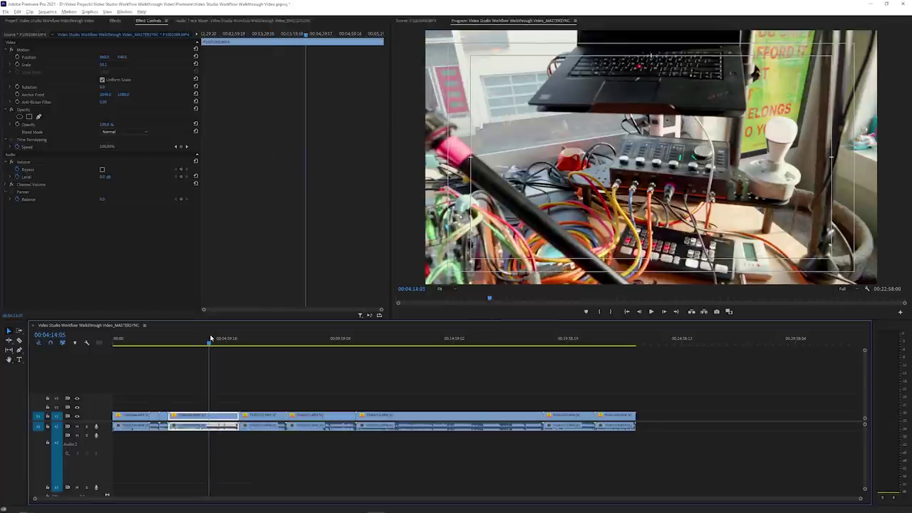
key(c)
click(177, 417)
click(199, 417)
click(219, 417)
click(187, 417)
key(v)
Try changing the Creative intensity in P1001069.MP4's source Lumetri Color and scrub across the split pieces.
click(30, 36)
key(ctrl+v)
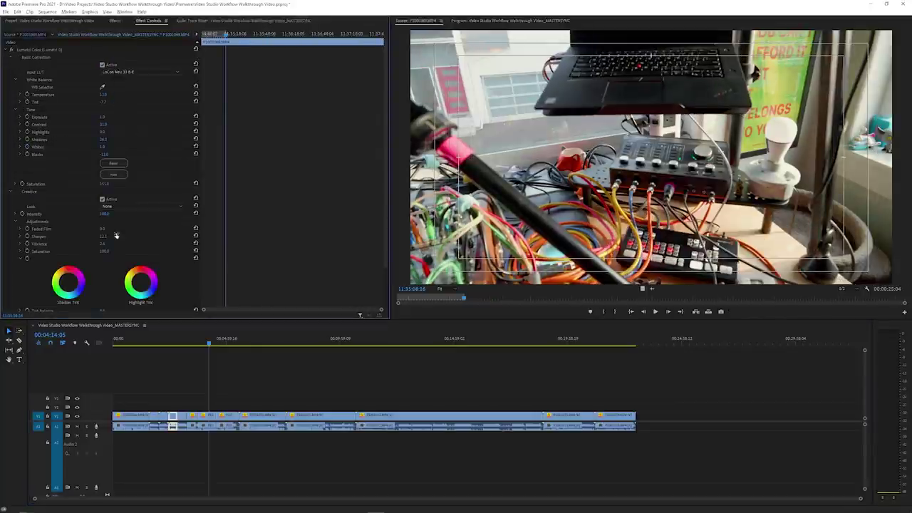
scroll(114, 224, down, 1)
drag(103, 215, 174, 215)
drag(168, 340, 207, 343)
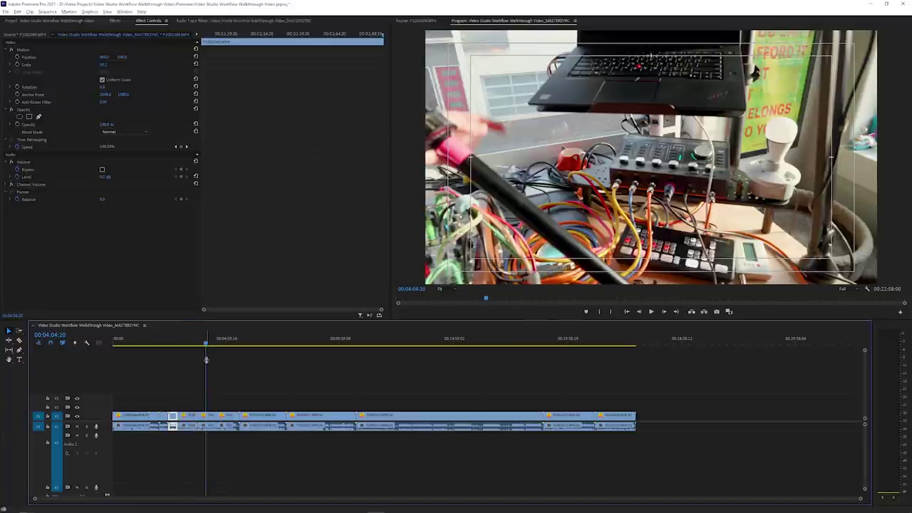
Give the shelf section at 00:17:52:10 its own Lumetri Color with exposure 1.5, highlights 20.0, shadows 105.0, whites 10.0 and blacks -11.0.
drag(128, 341, 542, 363)
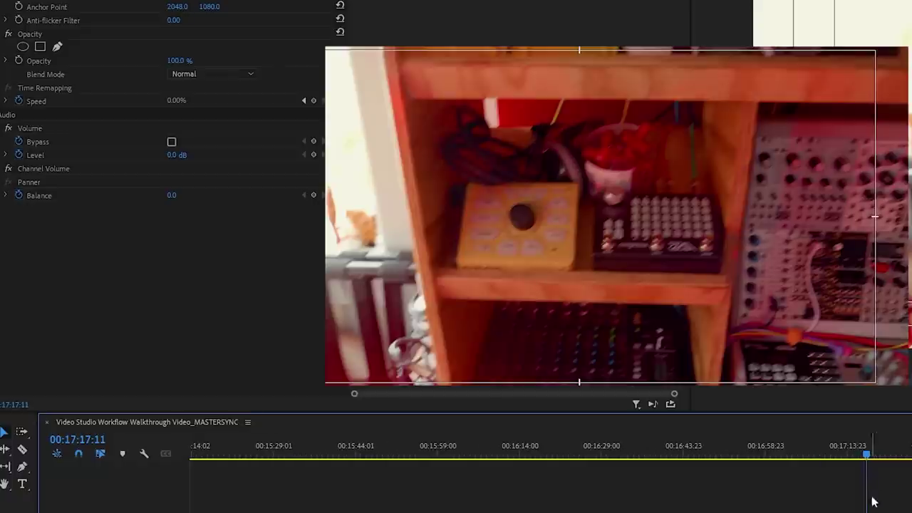
drag(867, 453, 911, 453)
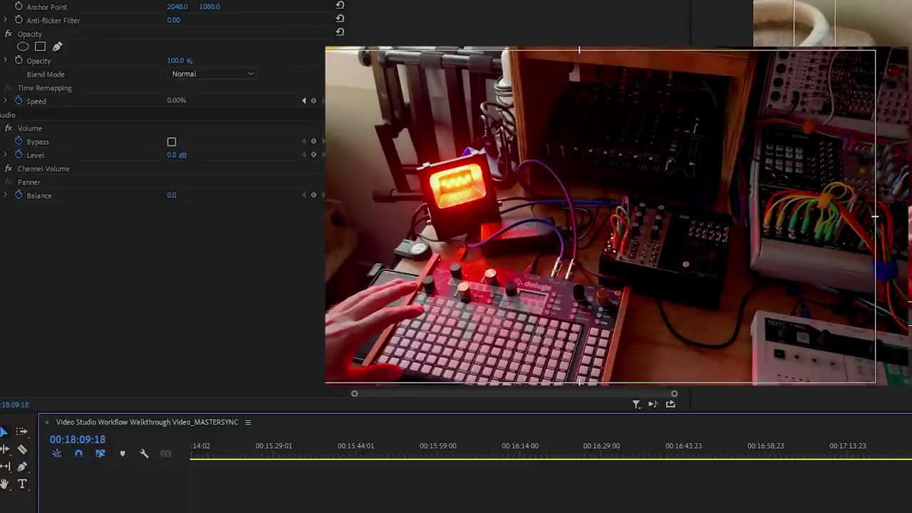
key(shift+7)
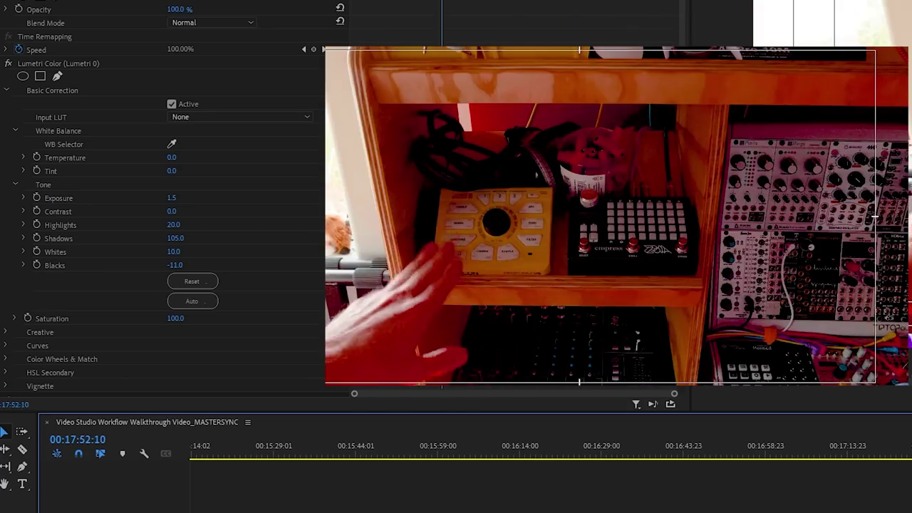
Move the playhead to 00:16:39:17, clear the selection and fit the whole sequence in the timeline.
drag(911, 456, 660, 456)
key(ctrl+shift+a)
key(minus)
key(minus)
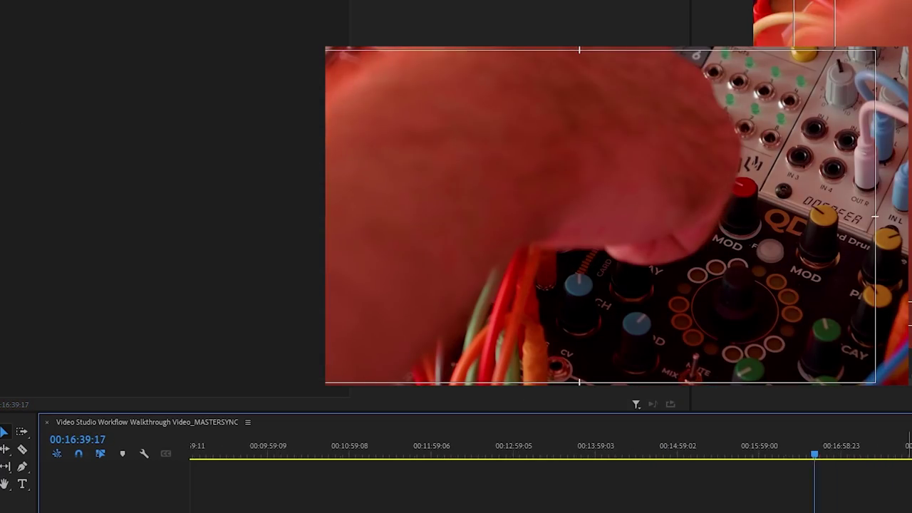
key(minus)
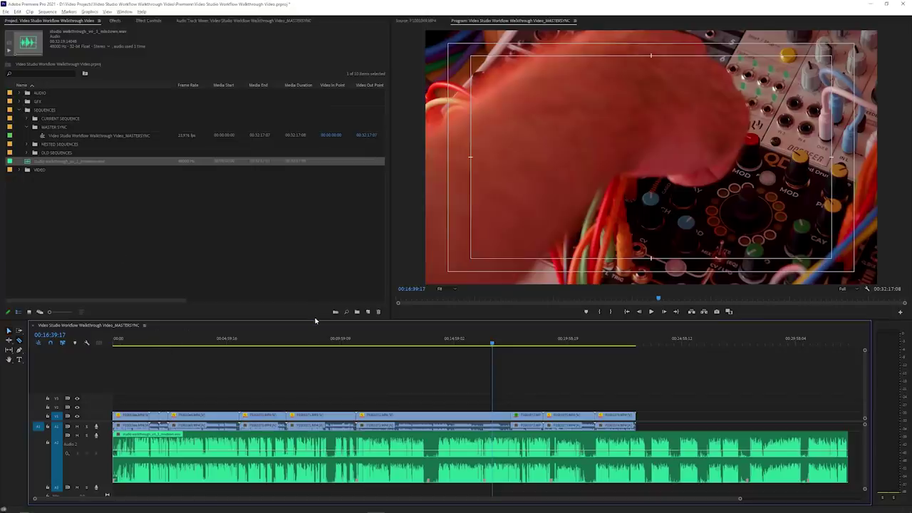
Enlarge the timeline area and split the voice-over clip at its six marked positions.
drag(315, 320, 315, 207)
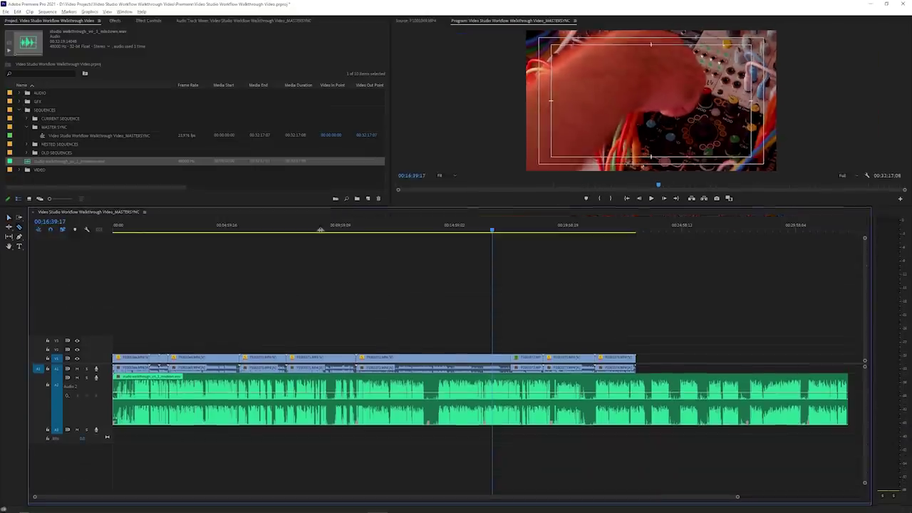
click(357, 414)
click(428, 415)
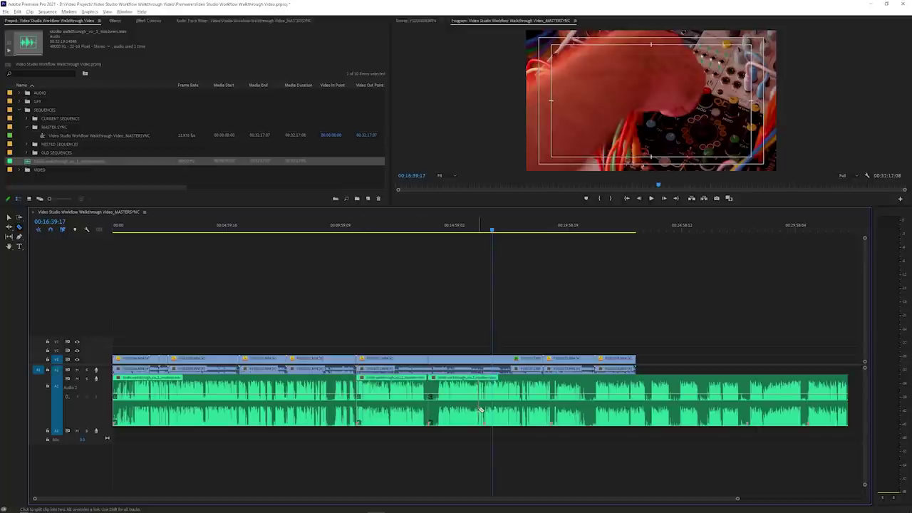
click(486, 412)
click(554, 410)
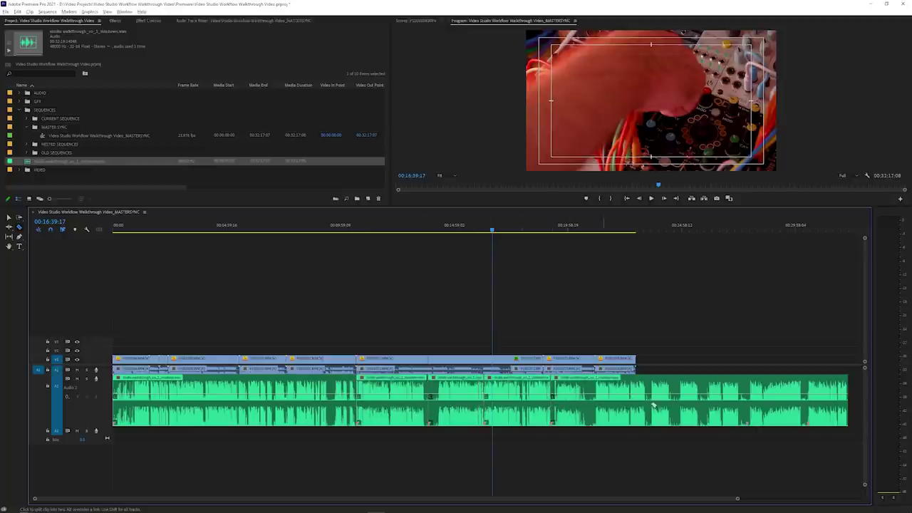
click(747, 410)
click(809, 407)
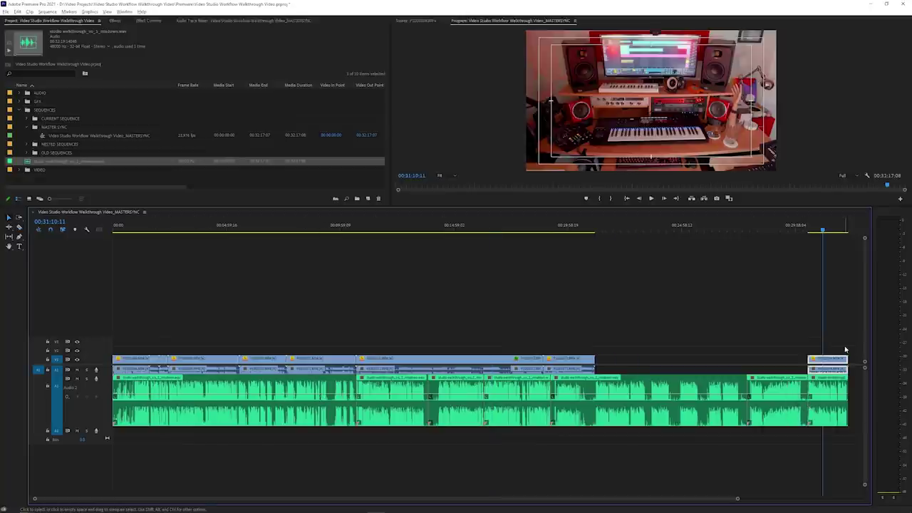
Synchronize the last video clip with the final voice-over section by audio, and trim the video and voice-over to start and end together.
key(equal)
key(equal)
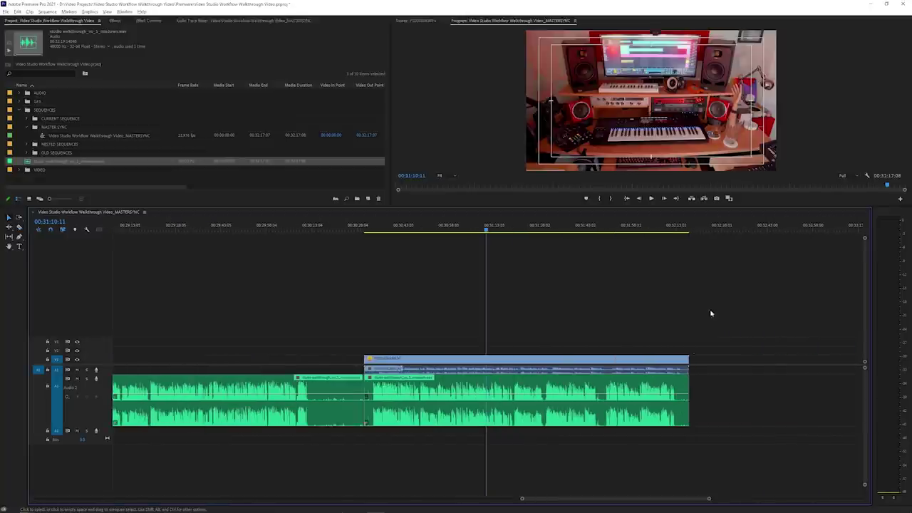
click(601, 409)
right_click(489, 366)
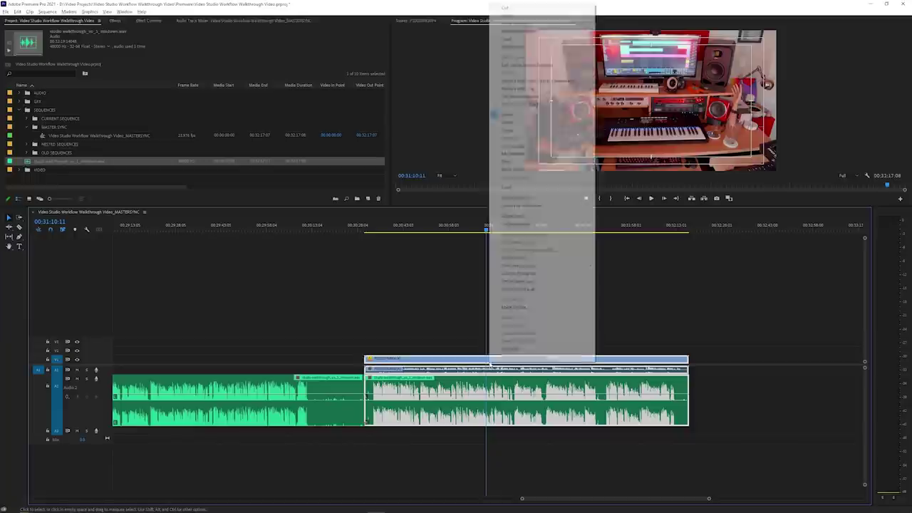
click(529, 146)
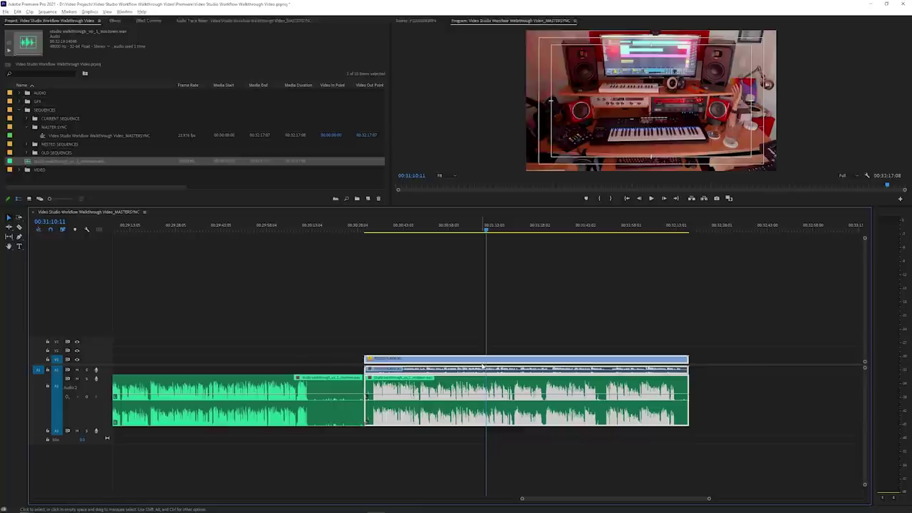
right_click(483, 364)
click(533, 147)
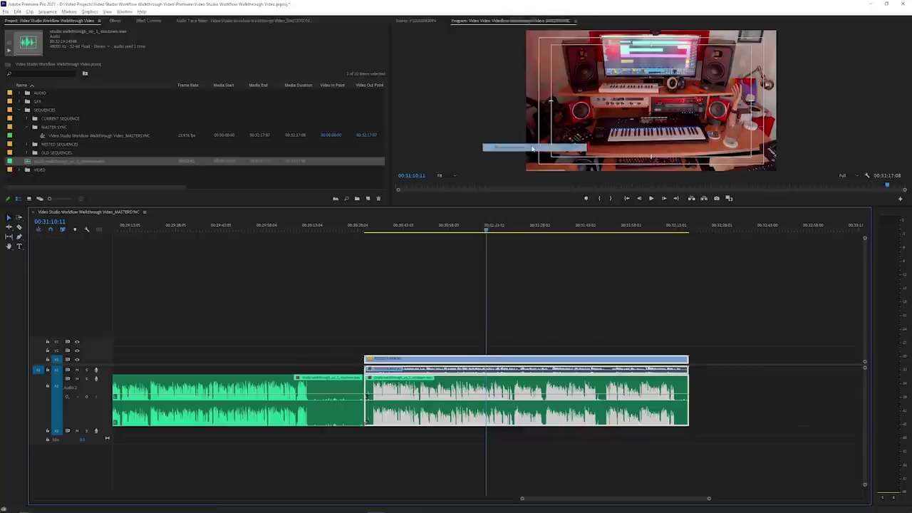
key(Return)
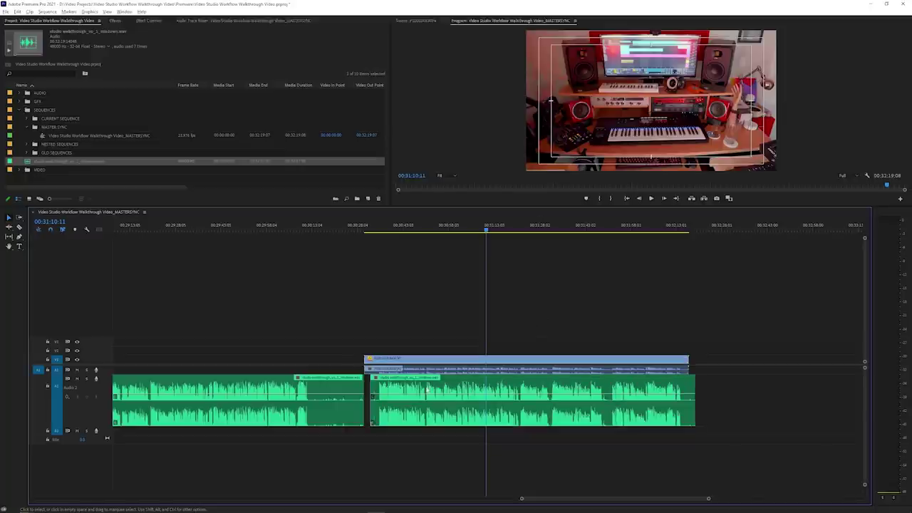
drag(687, 394, 688, 397)
drag(363, 359, 370, 358)
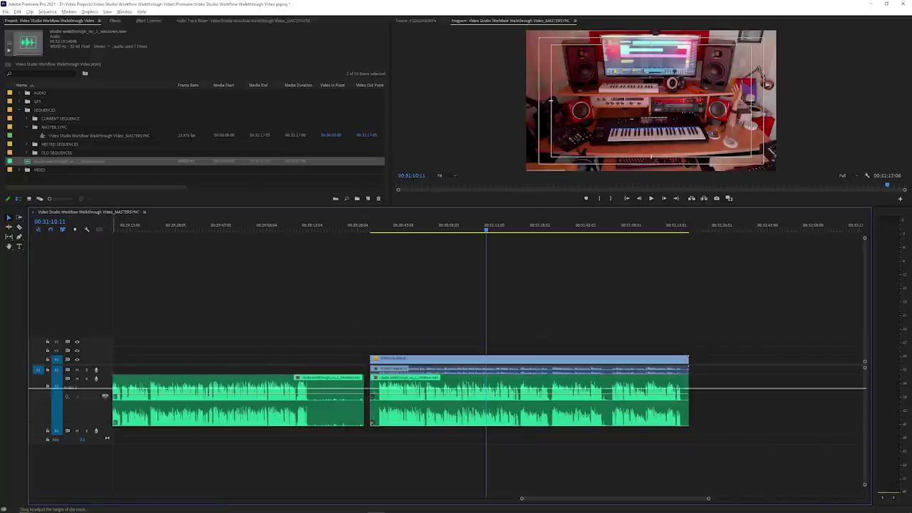
Enlarge the Audio 1 track, solo Audio 2, and check the synced final section up to 00:30:59:19.
drag(104, 374, 104, 426)
click(433, 414)
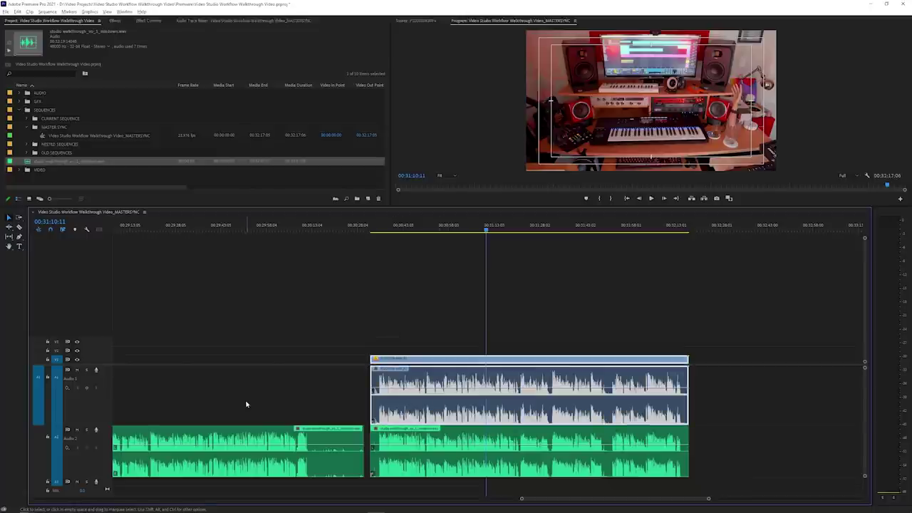
key(space)
click(86, 430)
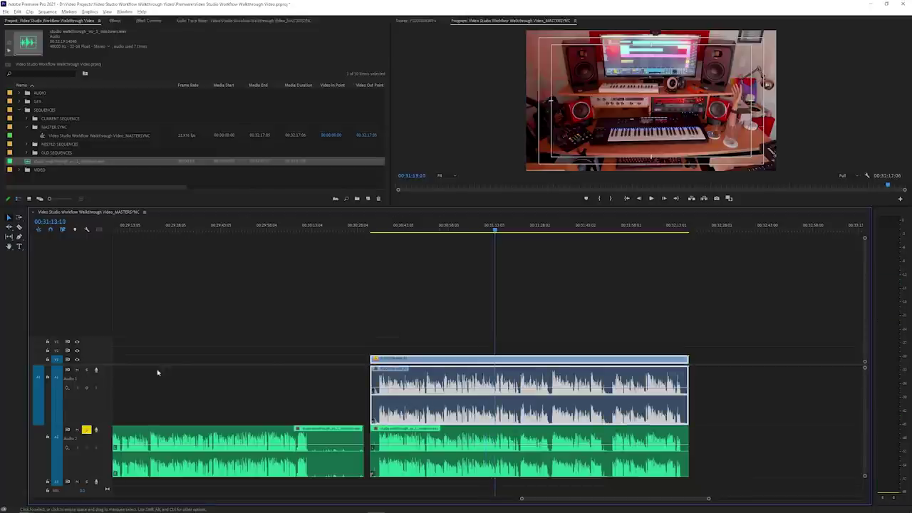
drag(550, 228, 445, 241)
click(483, 312)
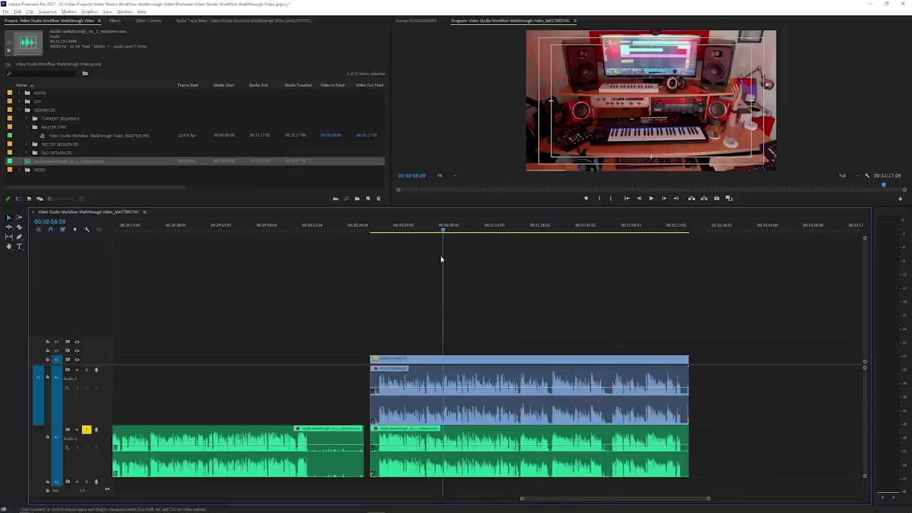
mouse_move(447, 229)
mouse_down()
mouse_move(464, 228)
mouse_move(454, 228)
mouse_up()
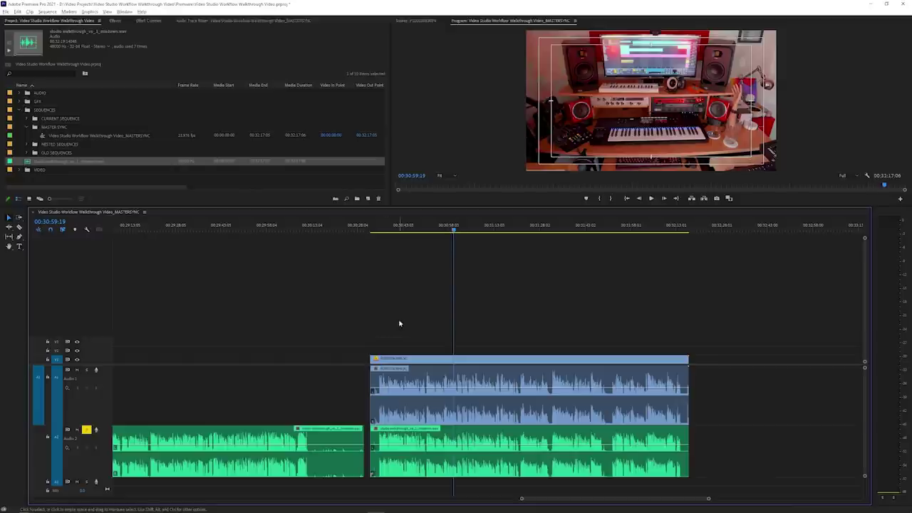
Move the synced final section about three minutes later and shift the preceding voice-over section away from its neighbours.
key(minus)
key(minus)
key(minus)
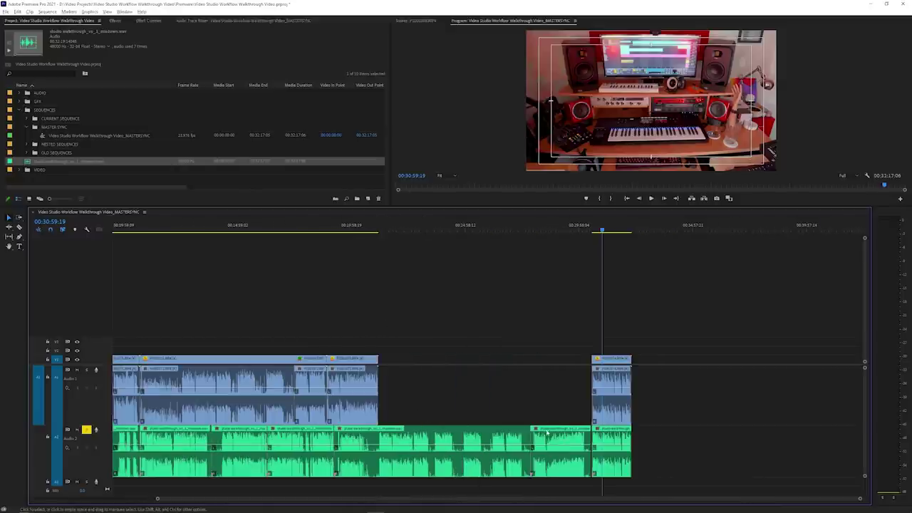
drag(678, 348, 605, 475)
drag(615, 367, 687, 368)
drag(567, 436, 590, 436)
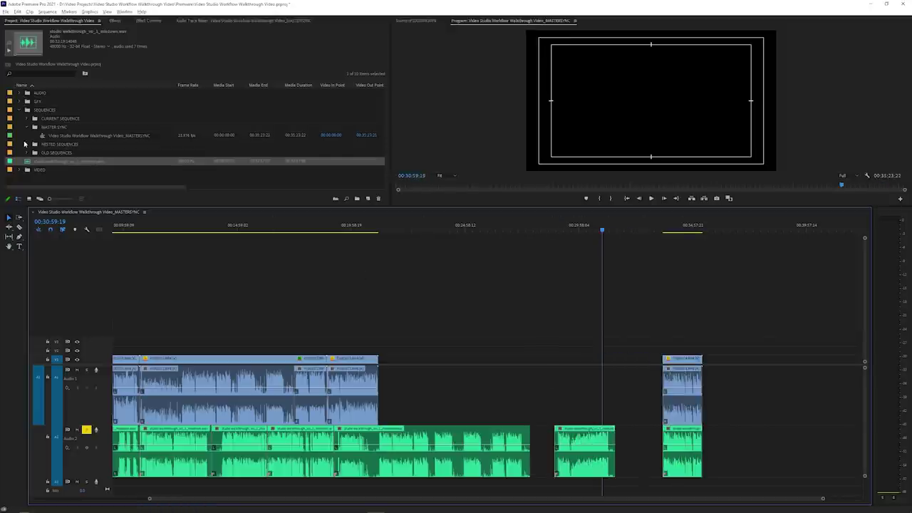
Move the last video clip of the main block above the separated voice-over section and synchronize the two.
drag(350, 392, 574, 392)
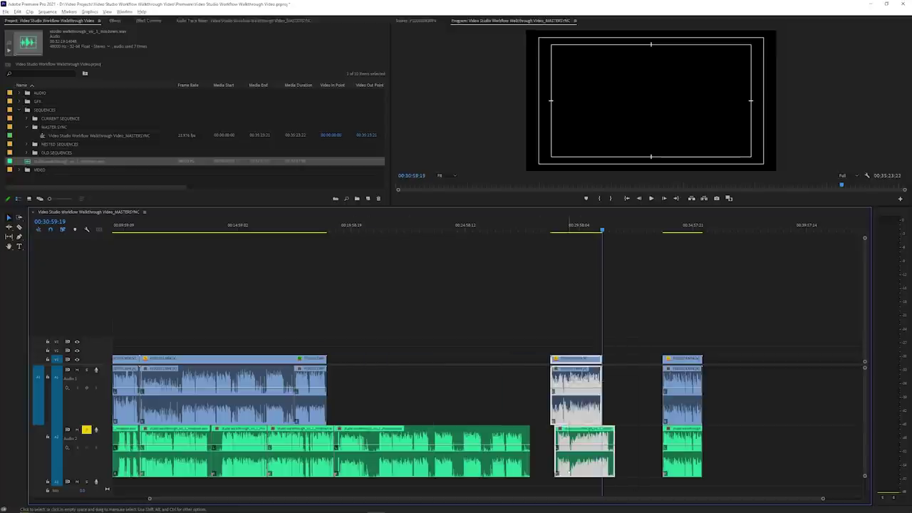
right_click(571, 401)
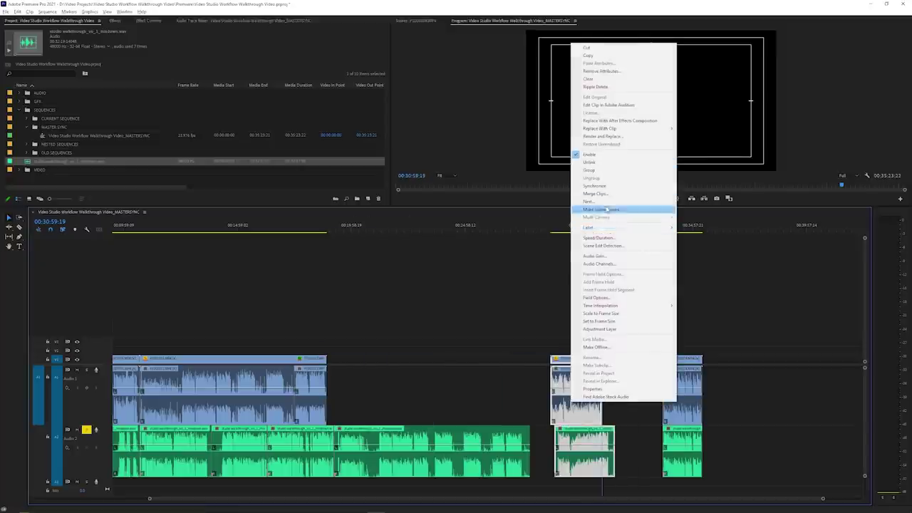
click(595, 186)
click(438, 292)
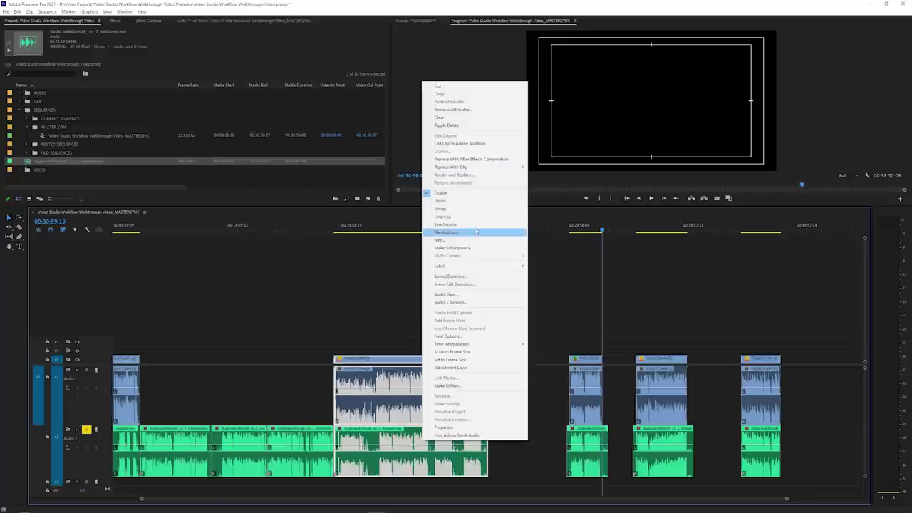
Synchronize the long video clip with its voice-over section and move the synced pair later in the sequence.
click(469, 230)
key(Return)
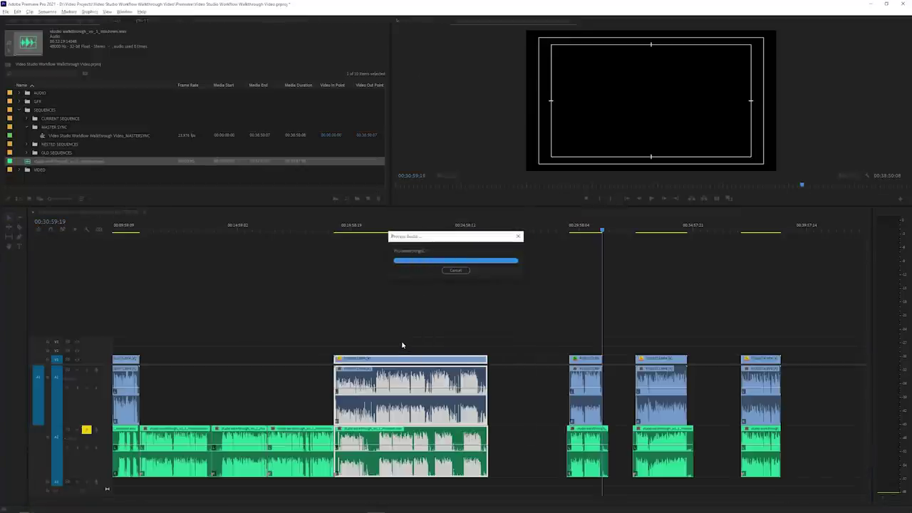
drag(406, 361, 465, 362)
Move the next video clip above the voice-over section starting near 00:16:18 and align their clap waveforms.
drag(127, 362, 327, 362)
click(273, 227)
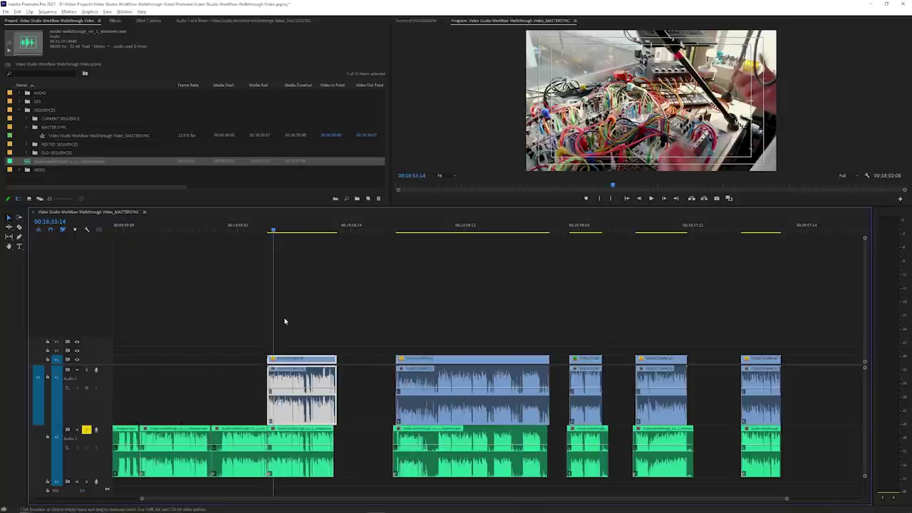
key(equal)
key(equal)
key(equal)
key(equal)
key(equal)
key(equal)
click(125, 226)
key(equal)
key(equal)
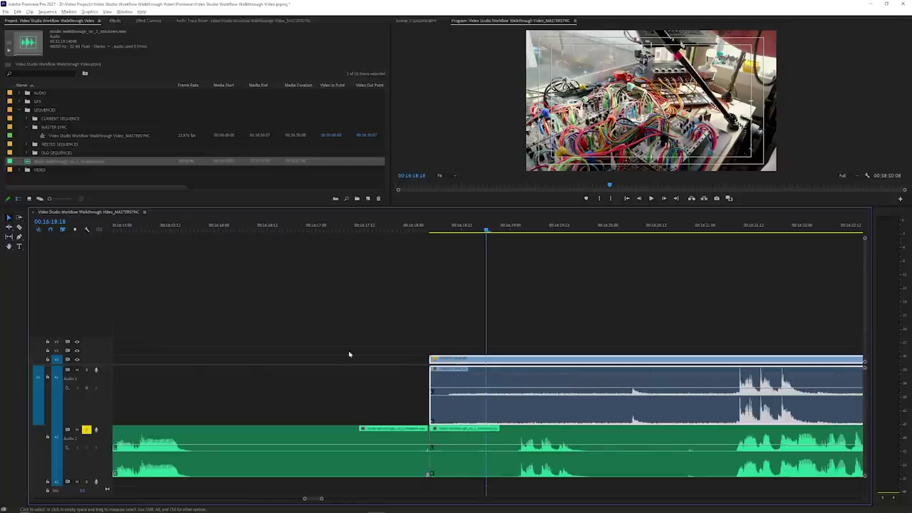
drag(733, 414, 591, 420)
drag(668, 418, 593, 419)
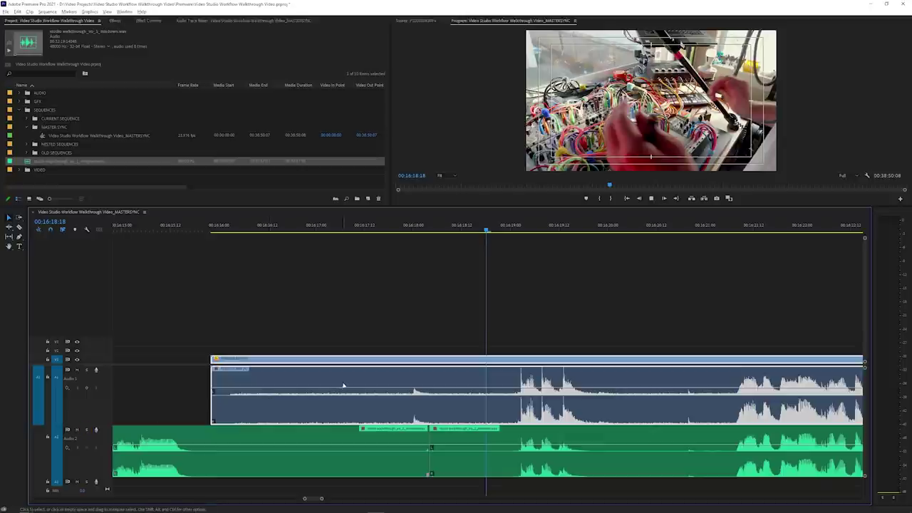
Play the claps, try shifting the video clip slightly later against the voice-over, and undo the shift.
key(space)
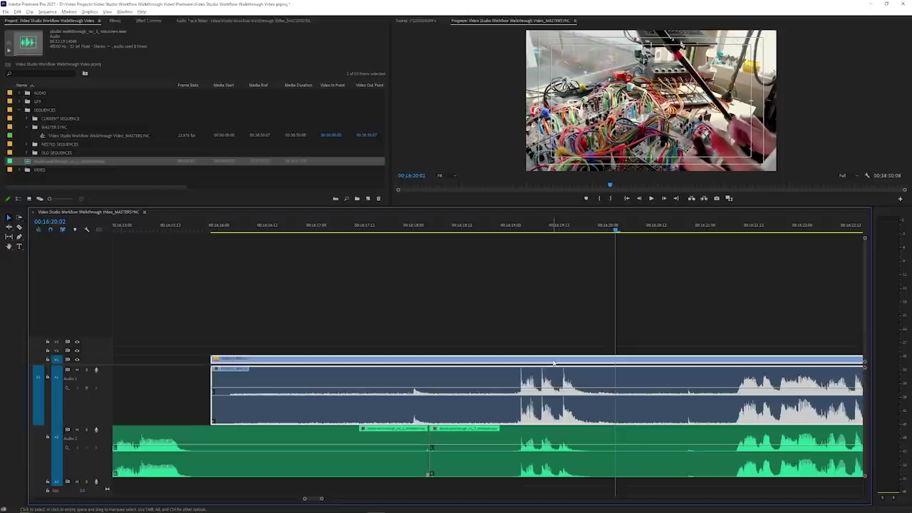
drag(554, 363, 561, 364)
click(510, 232)
key(space)
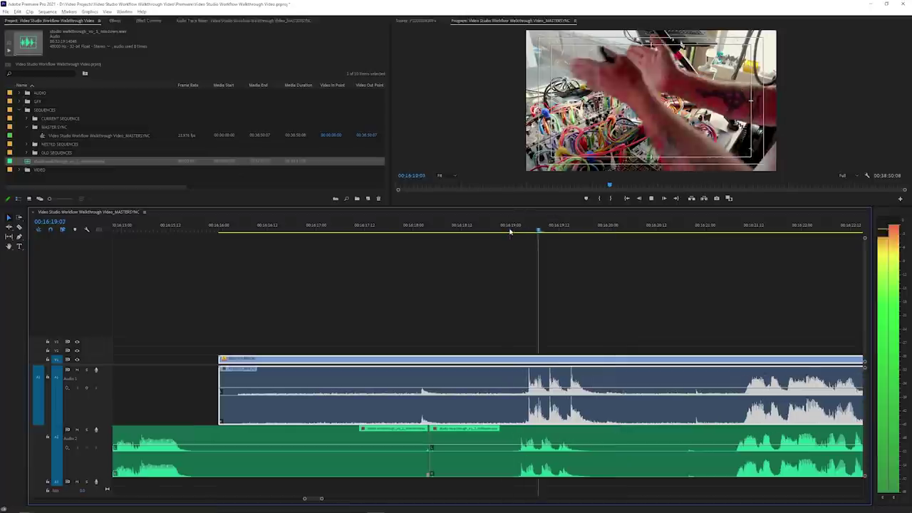
key(space)
key(ctrl+z)
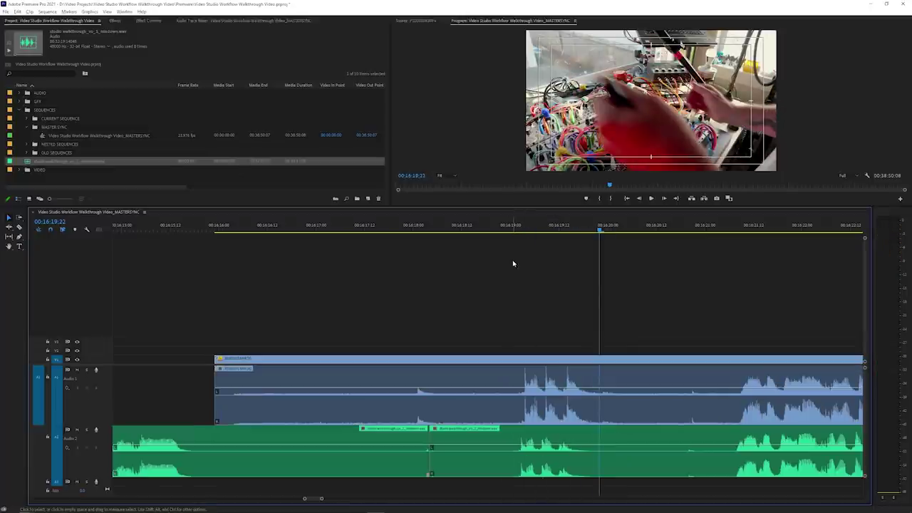
Split the video clip and voice-over just before the claps near 00:16:19 and delete the short pieces ahead of the cut.
key(c)
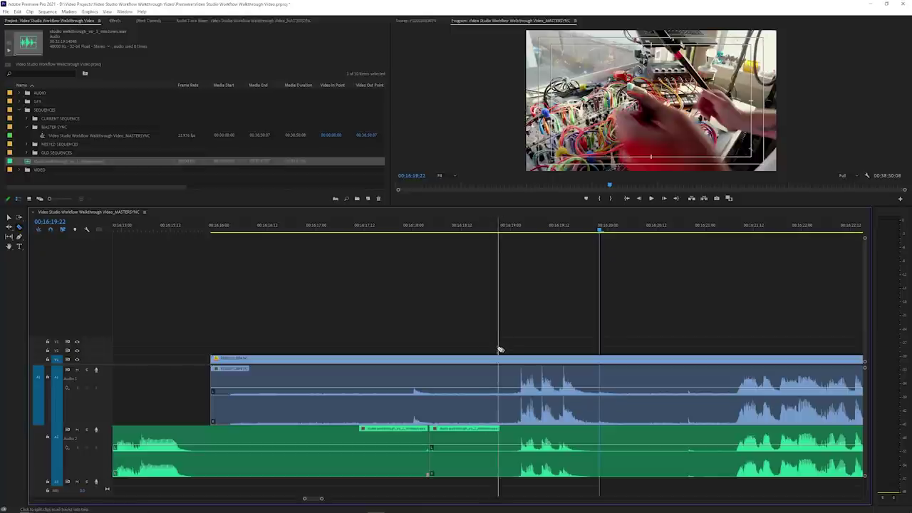
click(500, 349)
key(v)
drag(500, 308, 427, 479)
key(Delete)
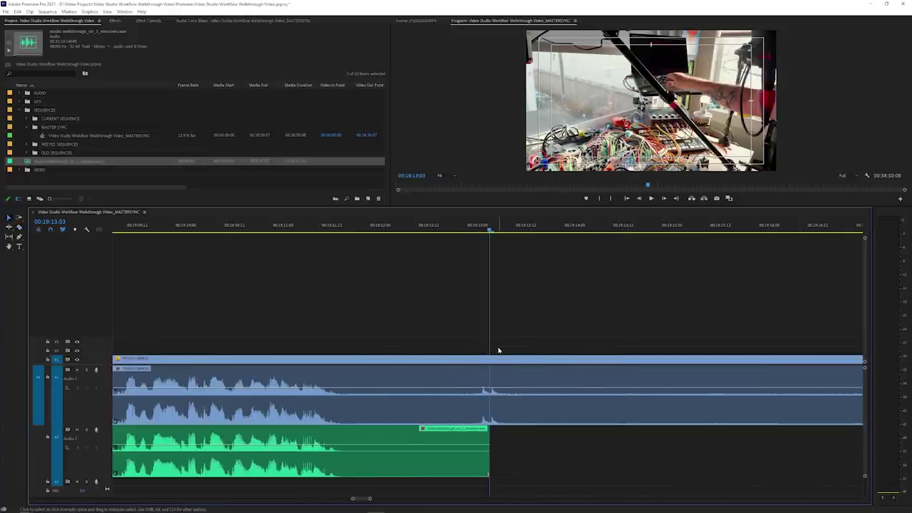
Trim the video clip's end to the end of its voice-over section at 00:19:13:03 and select the matched clips.
key(minus)
key(minus)
key(minus)
key(minus)
drag(527, 367, 486, 367)
drag(435, 333, 370, 435)
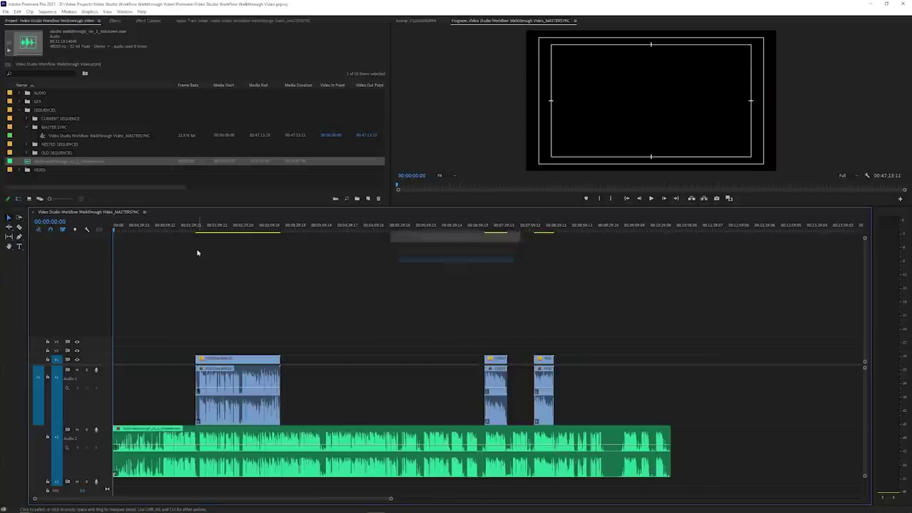
Scrub through the three video clips above the unsplit voice-over and examine the last clip's waveform alignment near 00:08:20.
click(205, 227)
drag(207, 227, 251, 225)
click(491, 225)
drag(495, 224, 497, 225)
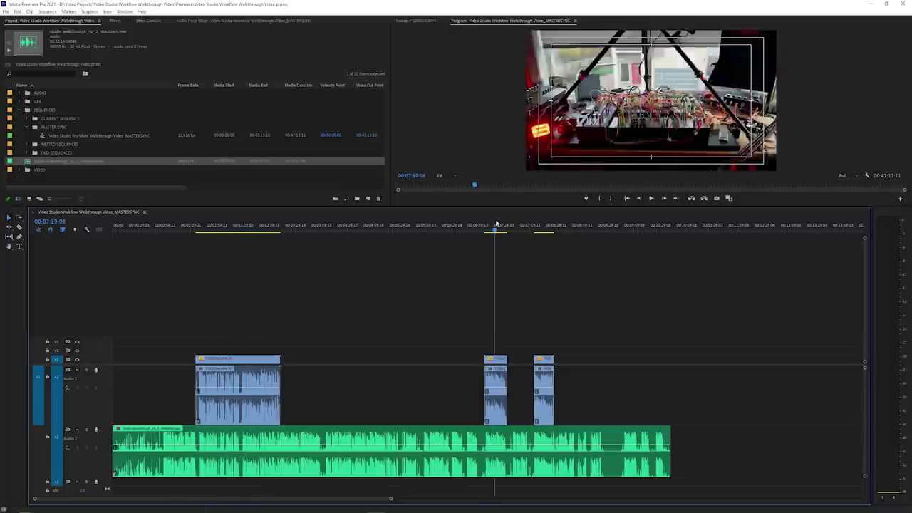
click(547, 225)
click(548, 221)
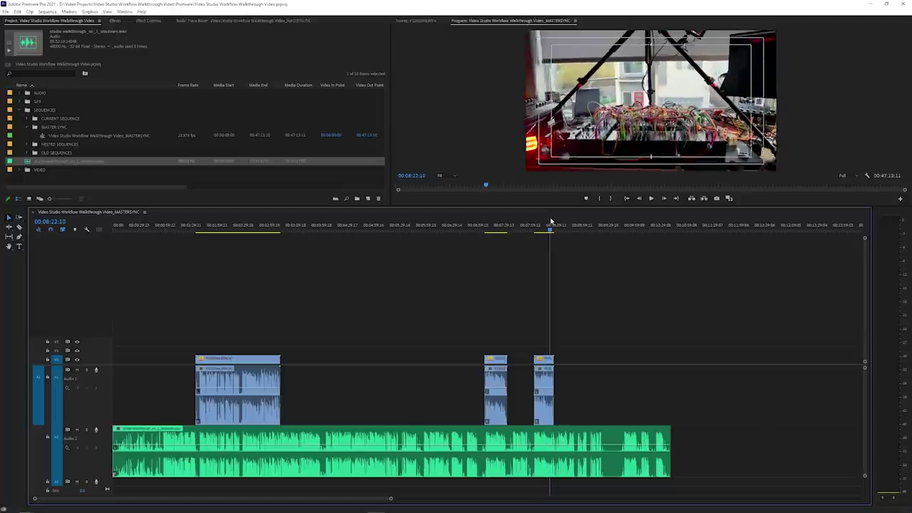
key(=)
key(=)
key(=)
key(=)
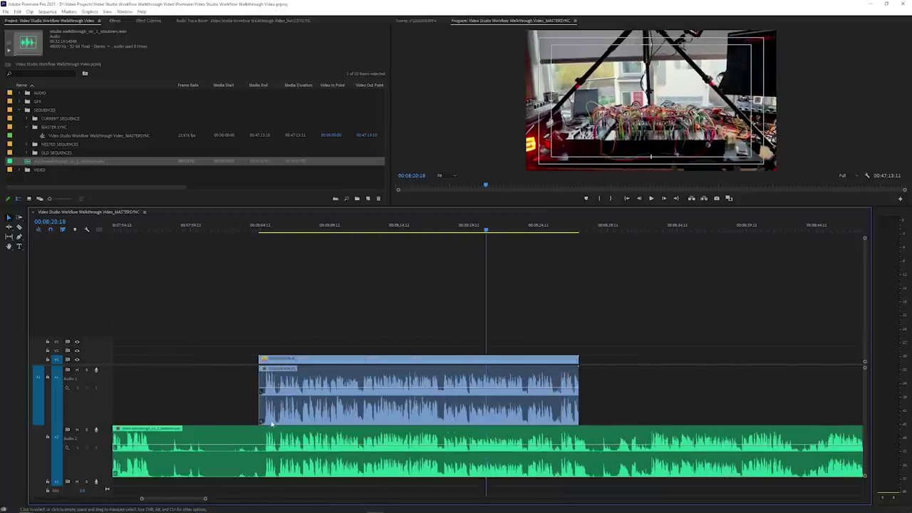
key(minus)
key(minus)
key(minus)
key(minus)
Place NINJAV_S001_S001_T001.MOV on a free video track above the synced clips and set it to the sequence's frame size.
key(alt+Tab)
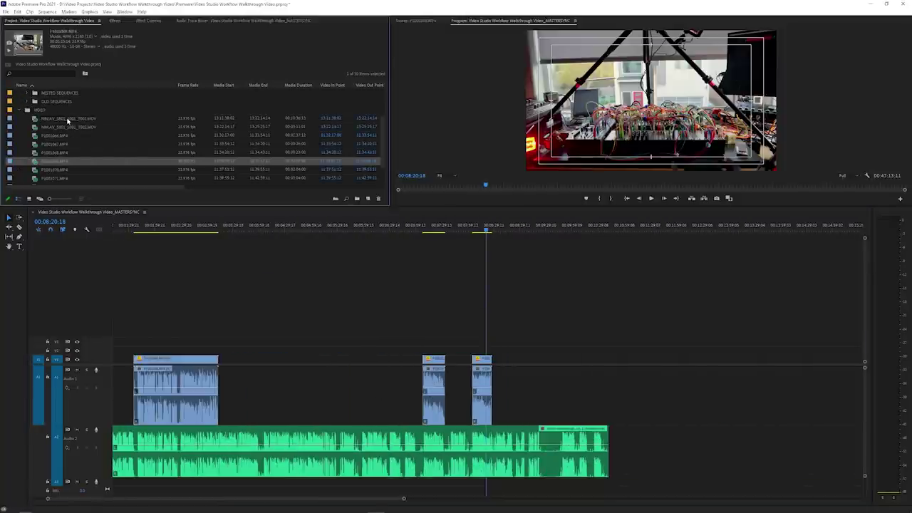
drag(68, 119, 122, 328)
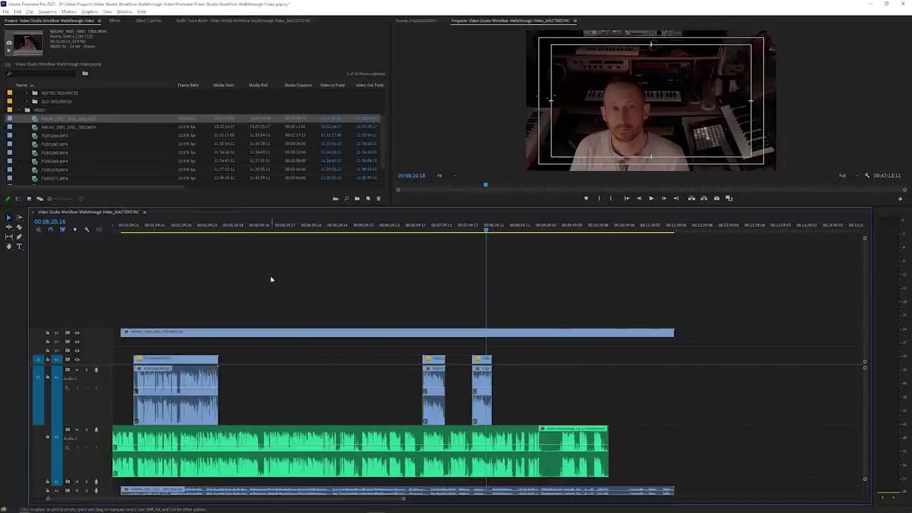
right_click(281, 335)
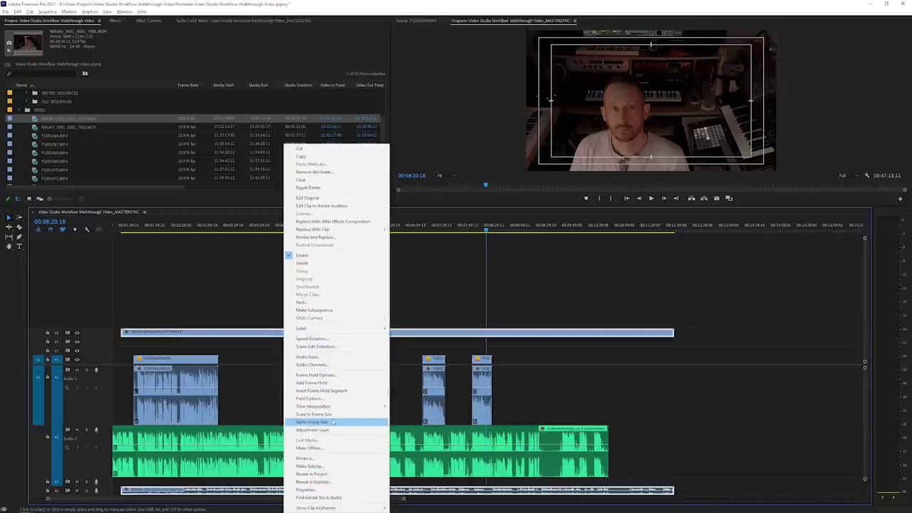
click(333, 422)
Sync the NINJAV clip to the opening voice-over with its audio on A1, check playback, and move its video directly above the V1 clips.
drag(282, 228, 591, 236)
drag(135, 238, 93, 234)
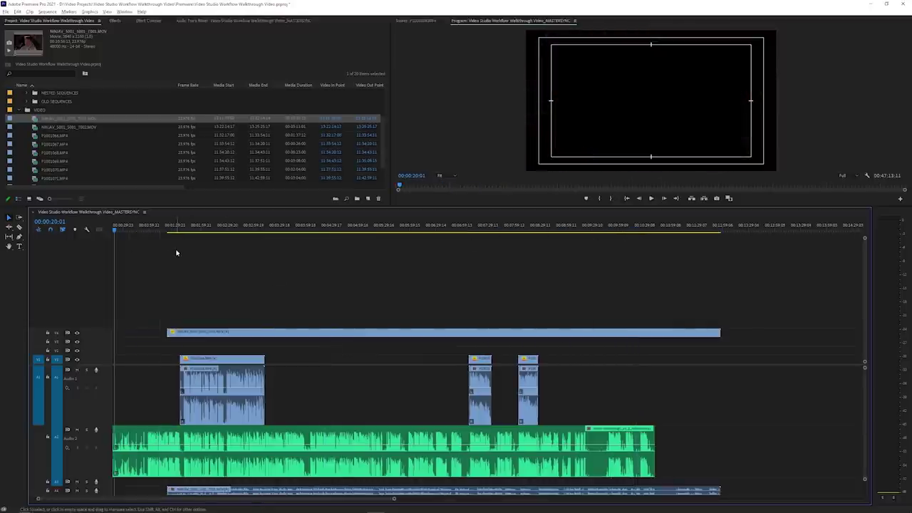
key(=)
key(=)
drag(425, 488, 142, 392)
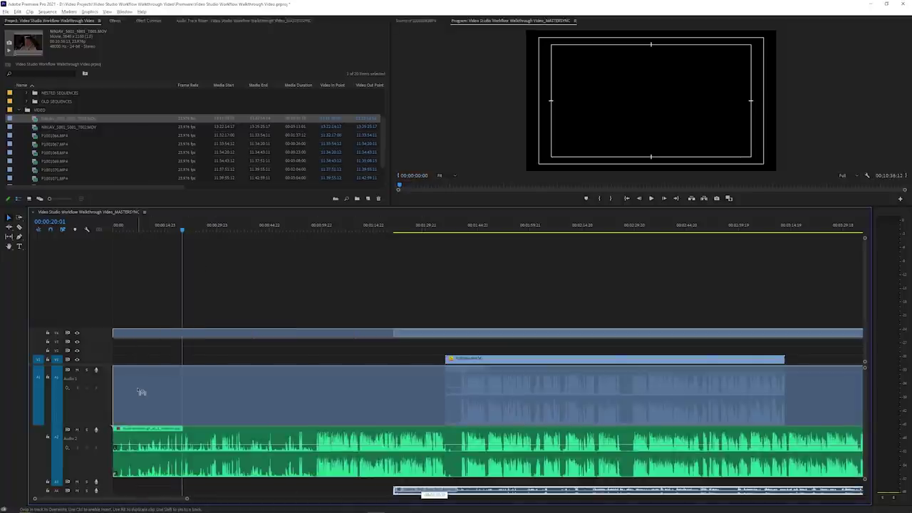
drag(138, 390, 141, 391)
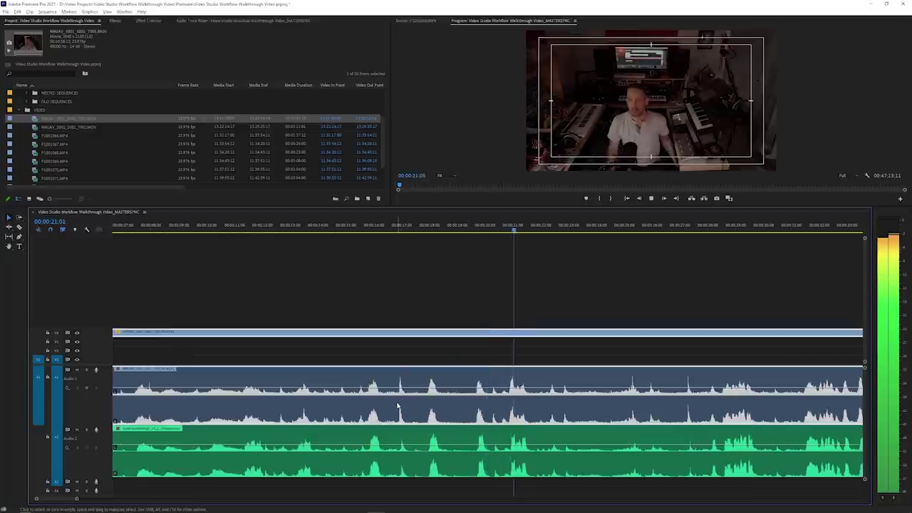
key(space)
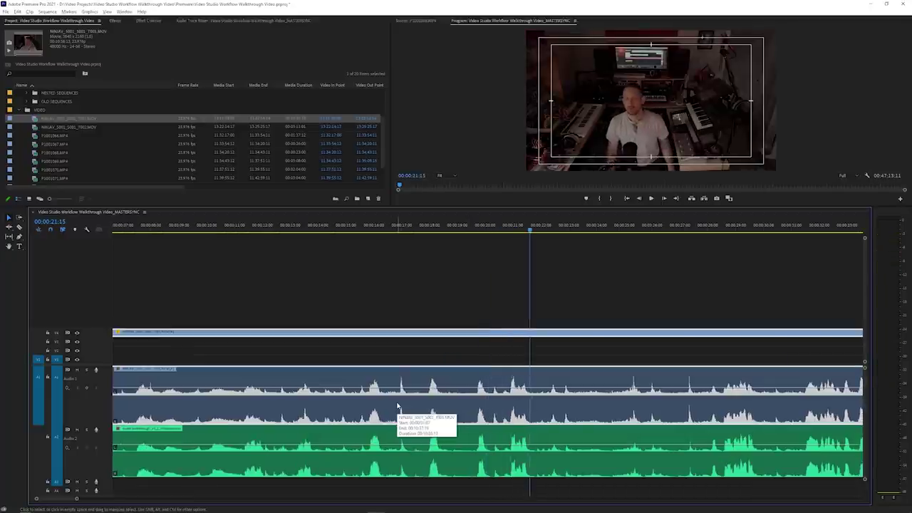
key(backslash)
drag(293, 332, 294, 351)
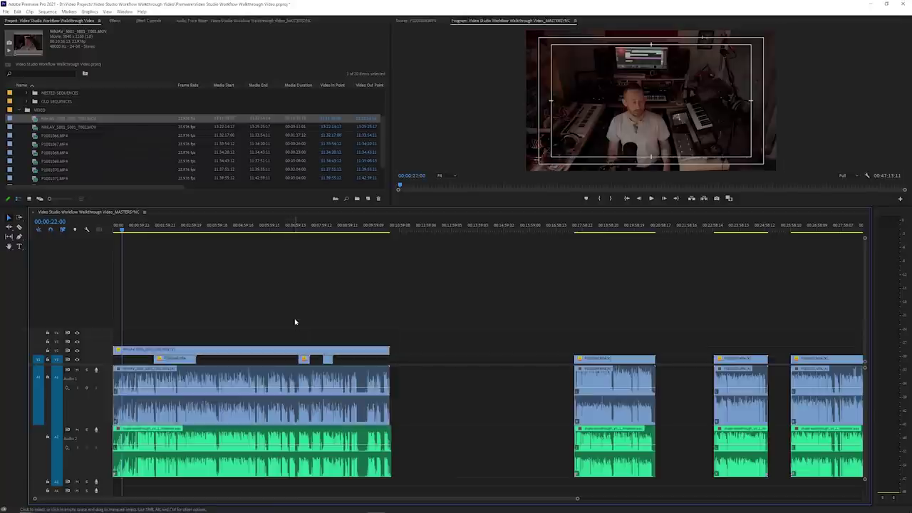
Apply the Lumetri 0 preset to the source of NINJAV_S001_S001_T001.MOV and run the automatic Basic Correction.
click(148, 20)
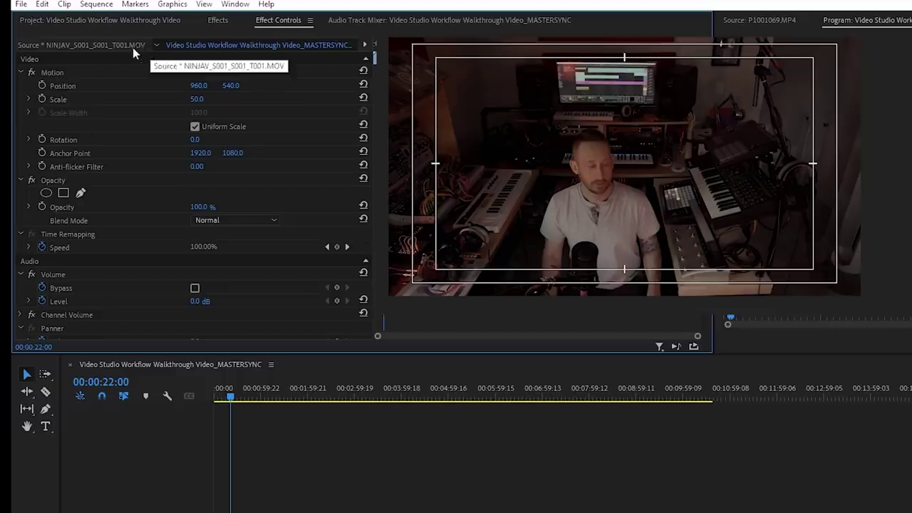
click(218, 19)
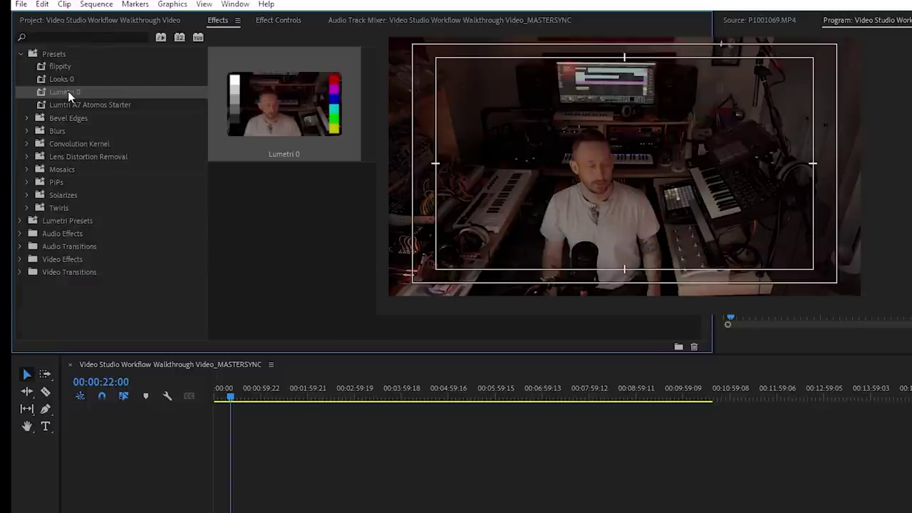
click(280, 21)
click(29, 198)
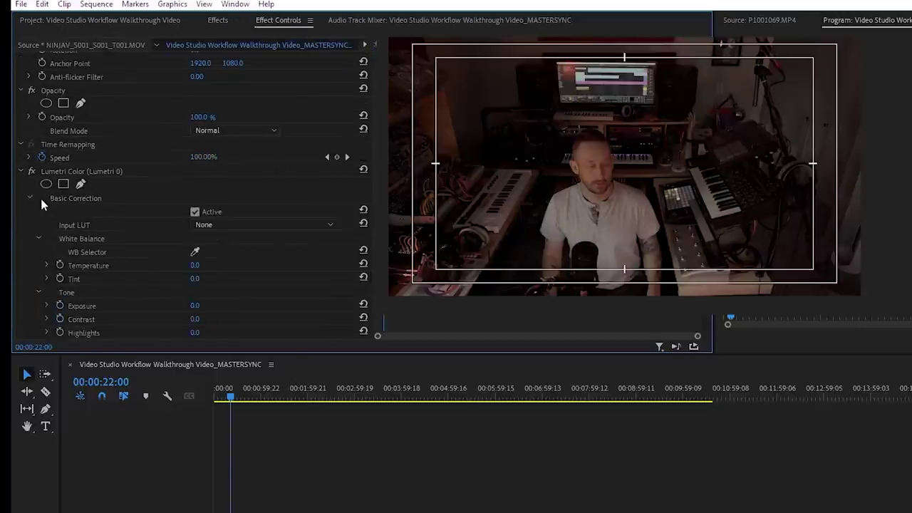
scroll(33, 201, down, 3)
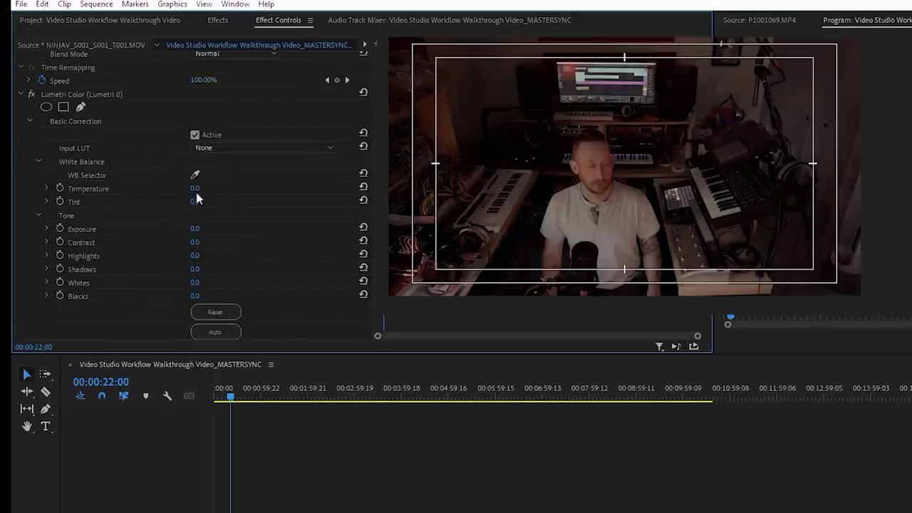
click(230, 330)
scroll(193, 214, down, 1)
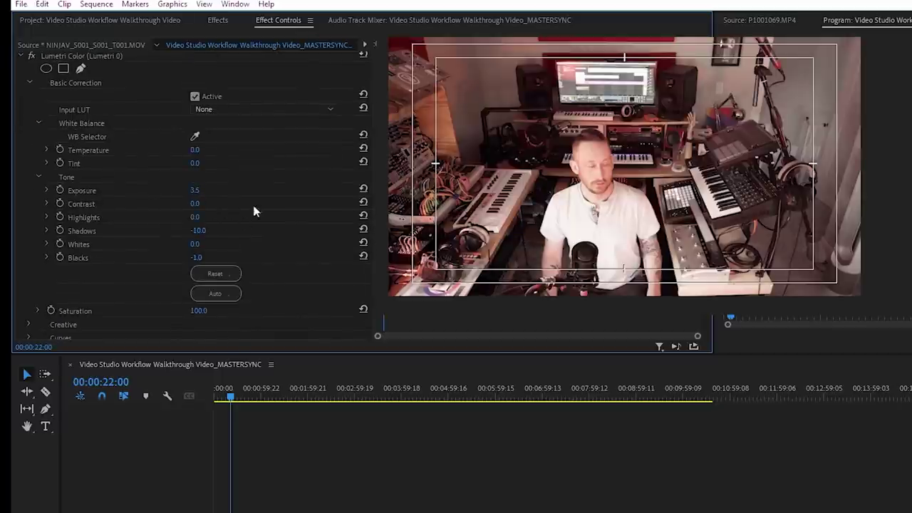
Set the Basic Correction exposure to 2.0 and saturation to 177 on the NINJAV source clip.
click(196, 198)
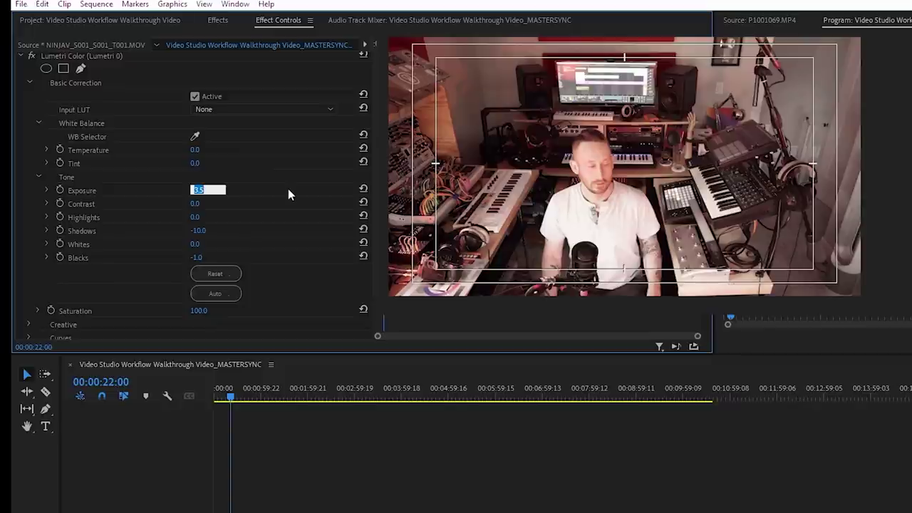
text(2)
key(Return)
scroll(306, 250, down, 3)
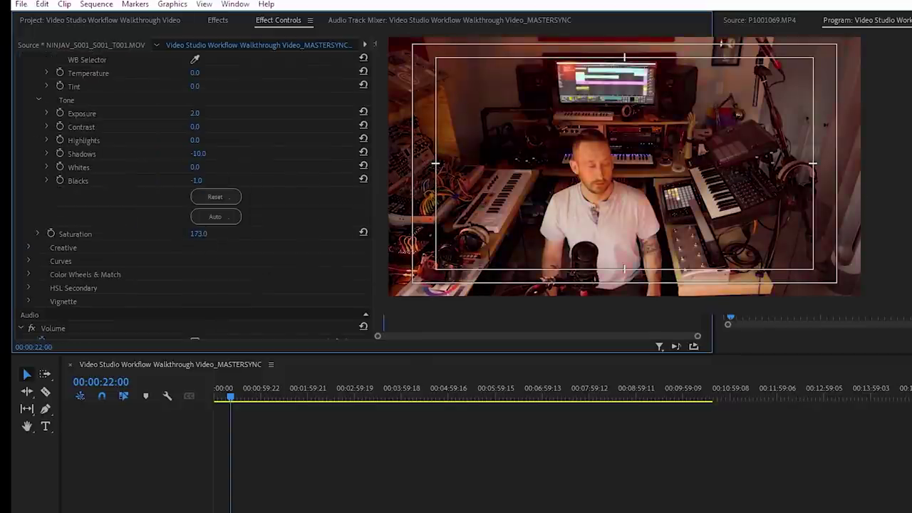
drag(198, 233, 194, 233)
Go to 00:03:55:01 and sample the white balance from the white keyboard in the frame.
drag(344, 397, 398, 385)
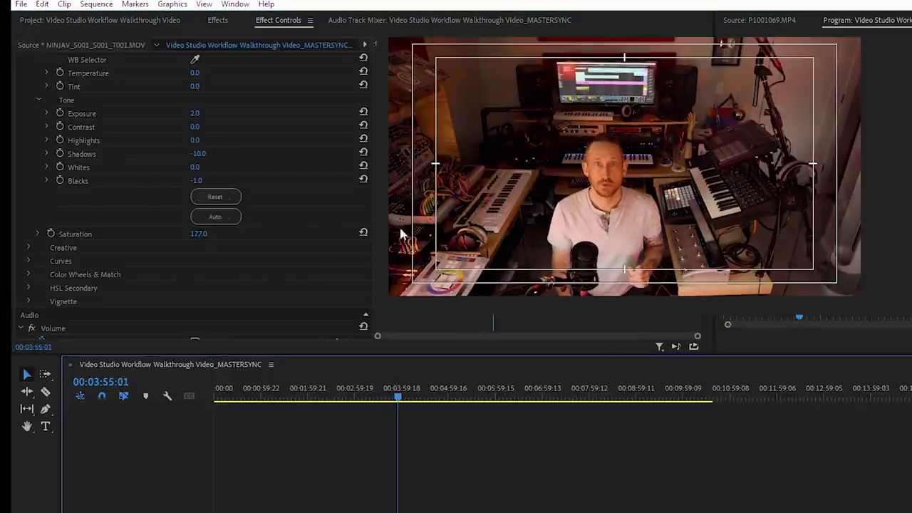
scroll(195, 107, up, 3)
click(194, 110)
click(507, 168)
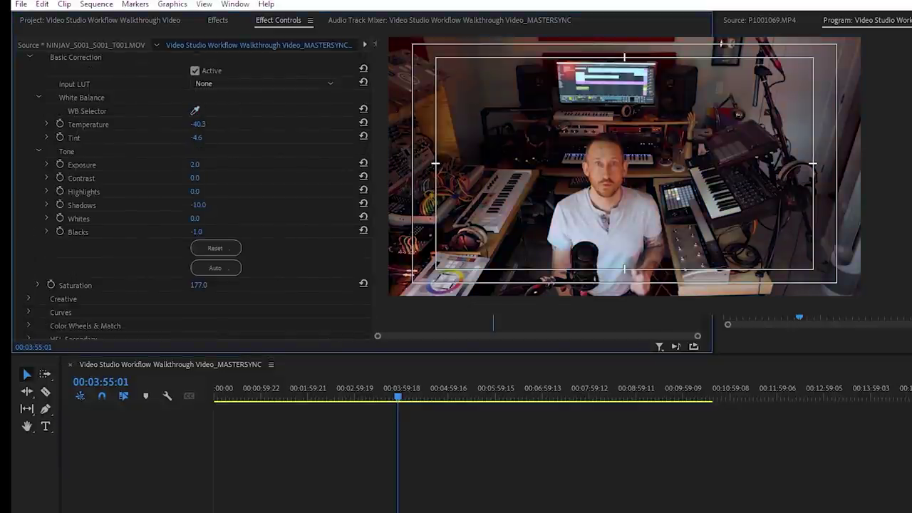
Raise the Basic Correction saturation of the NINJAV source clip to 253.
scroll(243, 163, up, 2)
scroll(242, 163, down, 3)
scroll(227, 228, down, 2)
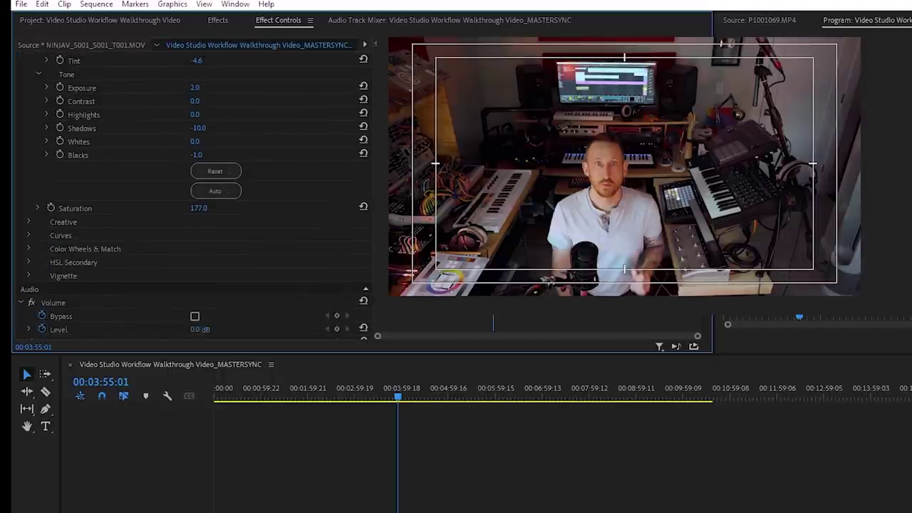
scroll(227, 228, up, 2)
drag(200, 246, 252, 246)
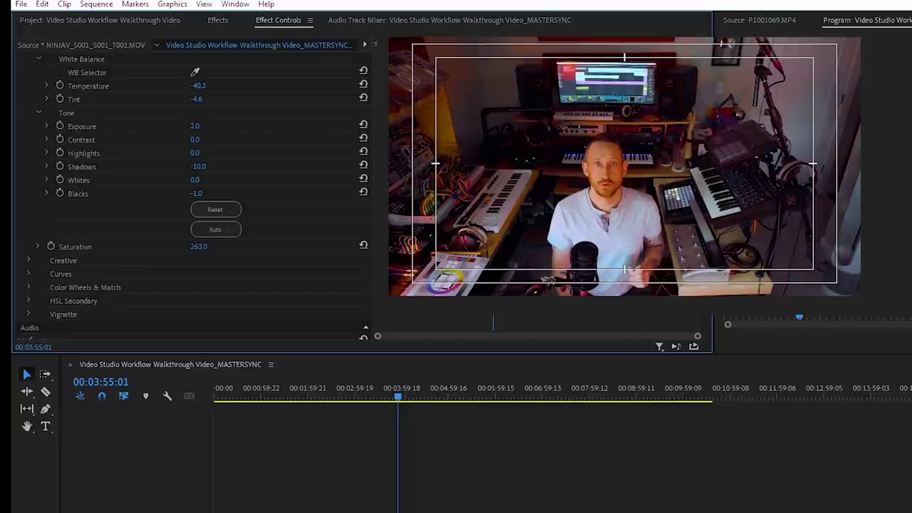
scroll(236, 283, down, 1)
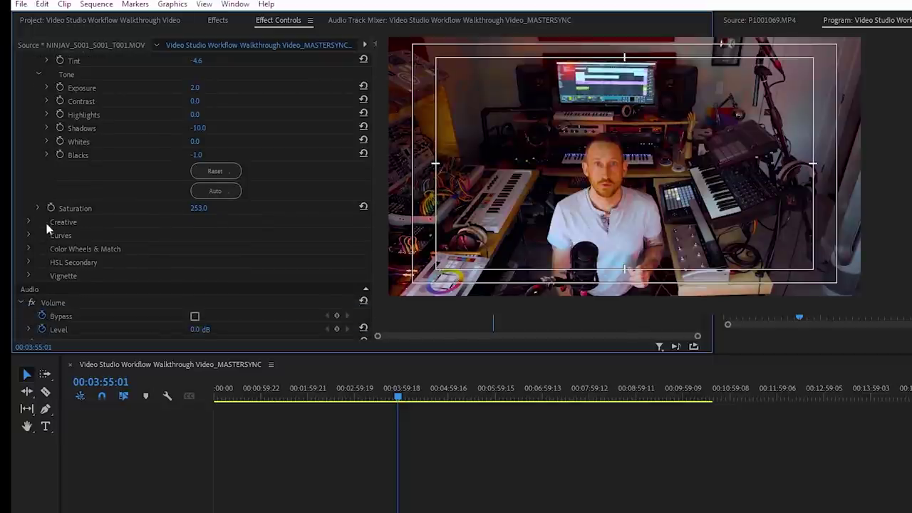
Set the Creative adjustments Sharpen to 15.3 and Vibrance to 9.6, previewing the frame at 00:05:00:13.
click(31, 222)
scroll(199, 290, down, 1)
drag(201, 289, 834, 504)
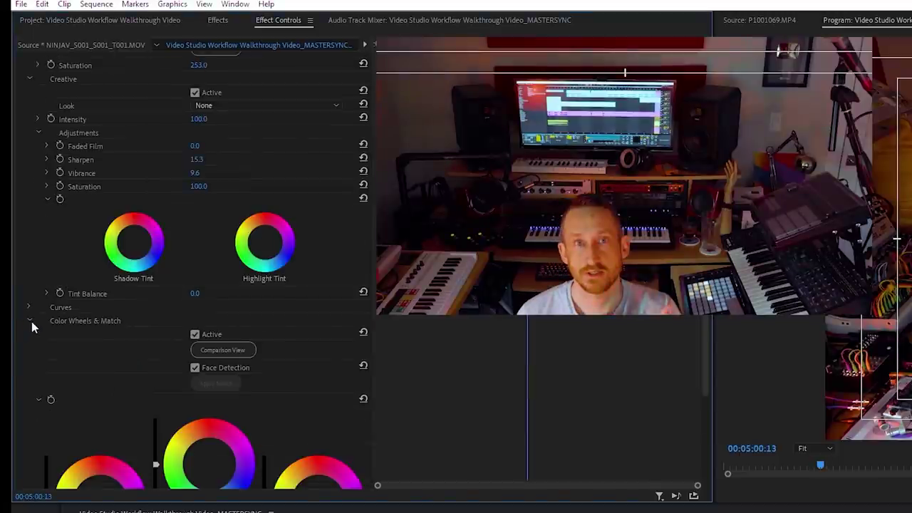
click(30, 321)
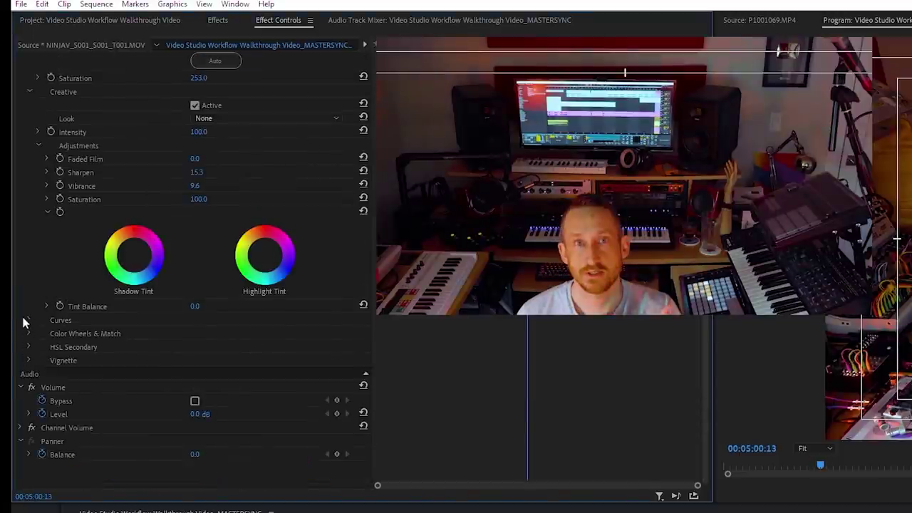
Key the skin tone in HSL Secondary by sampling and adding colors from the face, and show the mask.
click(29, 347)
scroll(251, 203, down, 5)
click(196, 235)
click(579, 250)
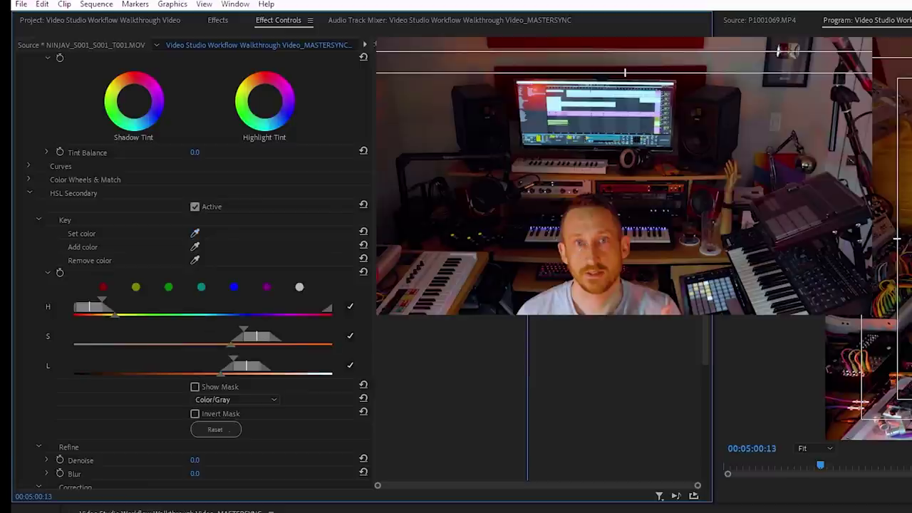
click(195, 246)
click(608, 253)
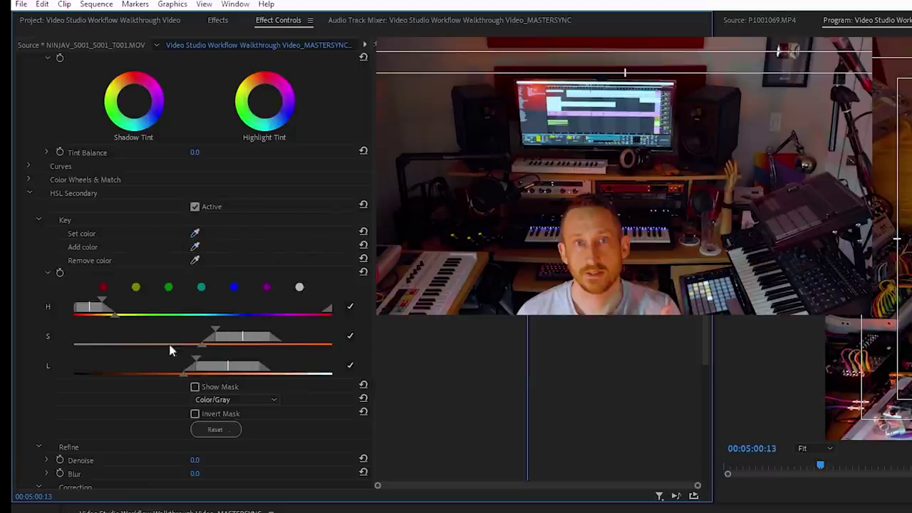
click(202, 387)
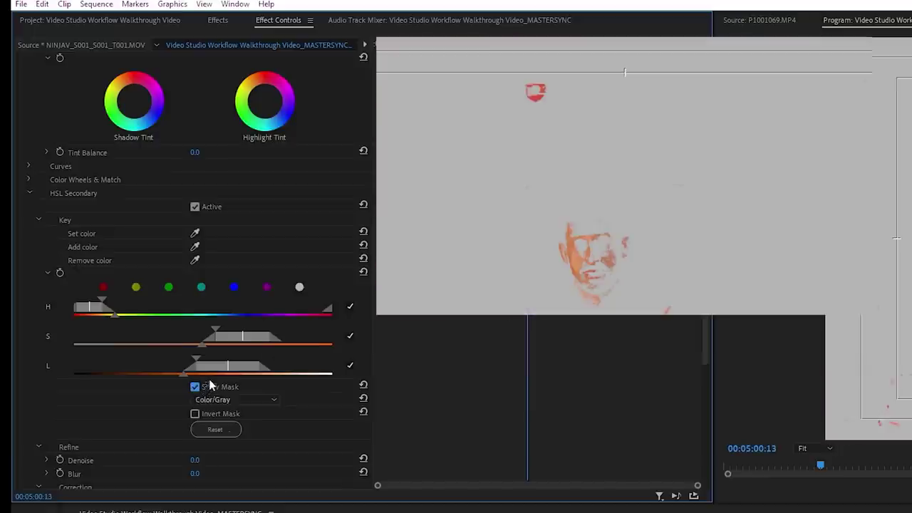
Narrow the key's hue range and shift and widen its saturation and luminance ranges until the mask covers the whole face.
scroll(437, 352, down, 3)
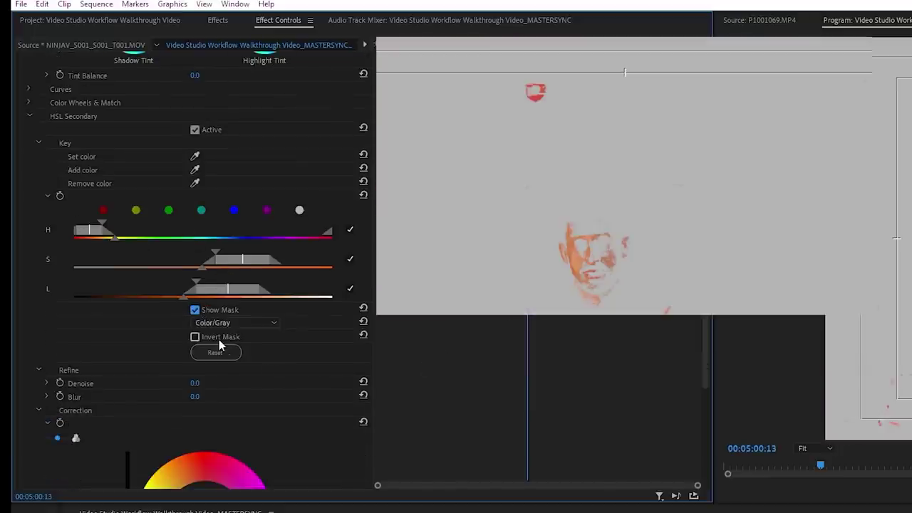
drag(198, 285, 167, 287)
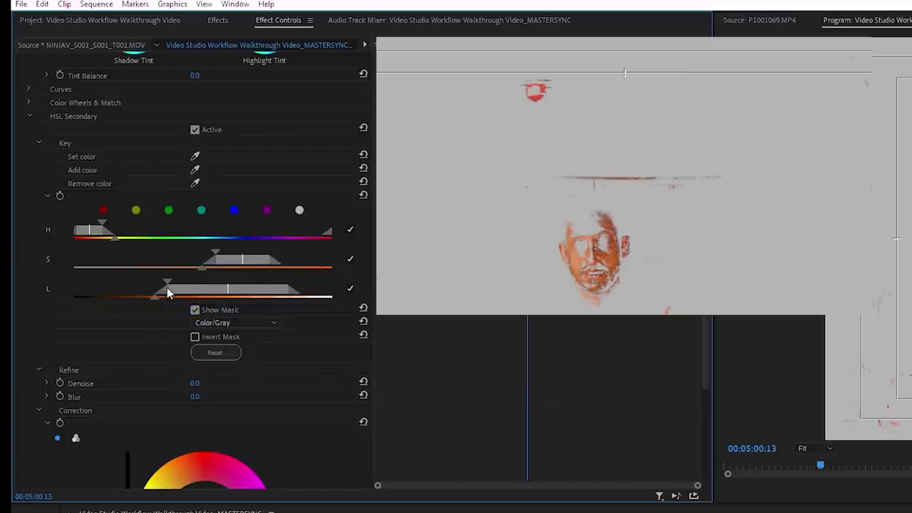
drag(212, 251, 166, 261)
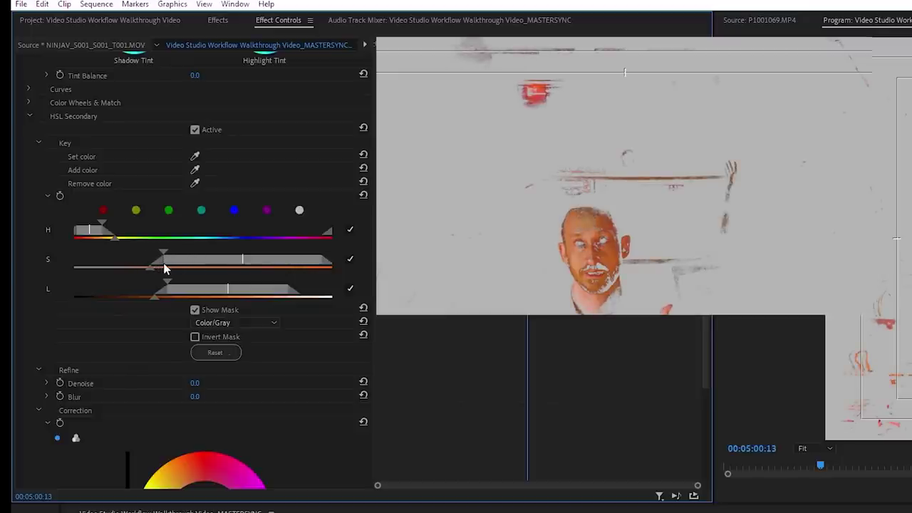
mouse_move(101, 226)
mouse_down()
mouse_move(122, 222)
mouse_move(91, 230)
mouse_up()
scroll(234, 282, down, 1)
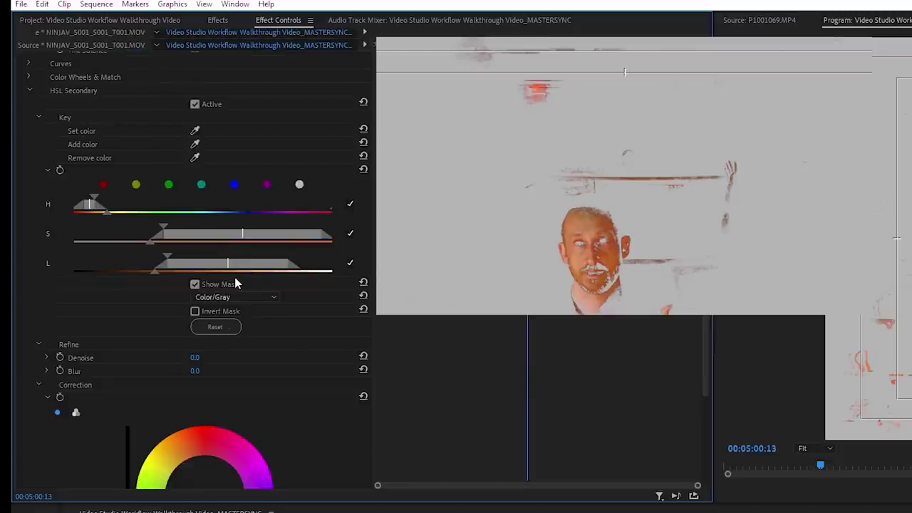
mouse_move(176, 231)
mouse_down()
mouse_move(190, 230)
mouse_move(169, 236)
mouse_up()
drag(189, 269, 165, 268)
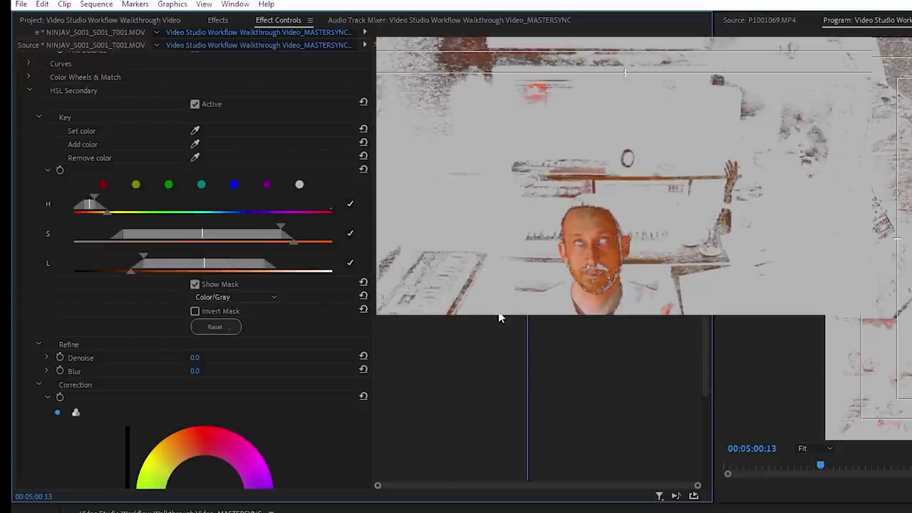
Refine the skin-tone key with Denoise 97.2 and Blur 9.8, and hide the mask.
drag(195, 306, 311, 306)
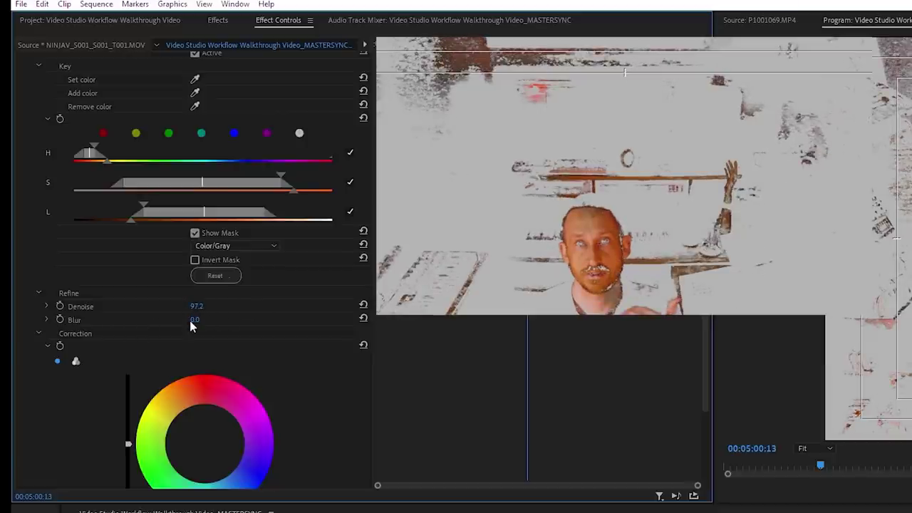
drag(191, 320, 207, 320)
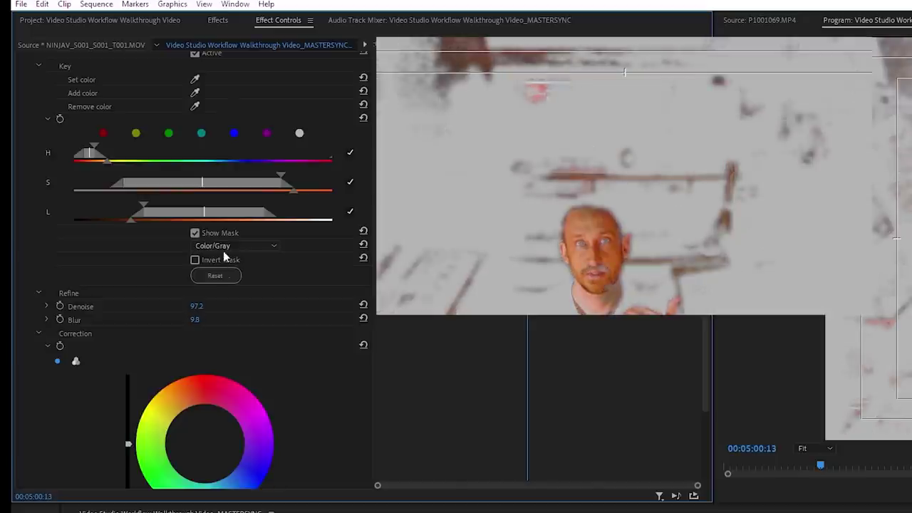
click(194, 233)
Try removing all saturation from the keyed skin tones, and set the HSL Secondary correction saturation to 80.
scroll(478, 335, down, 5)
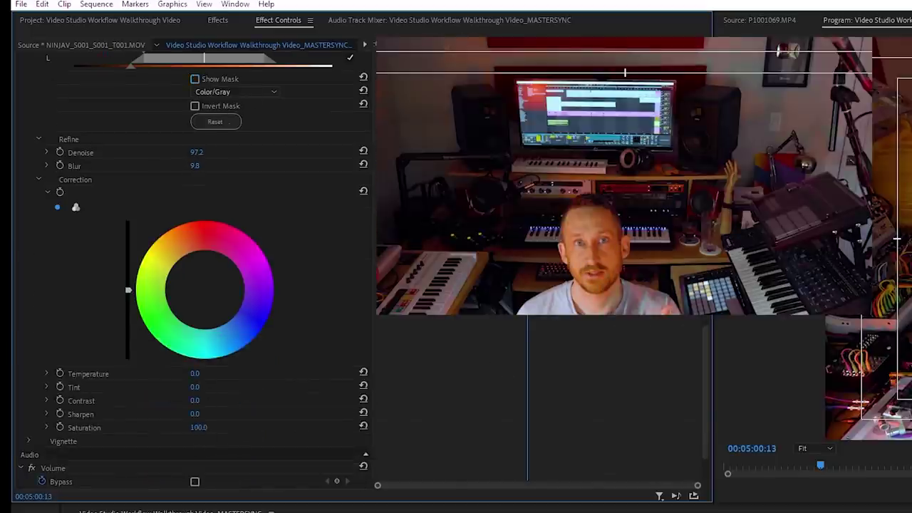
drag(205, 427, 134, 427)
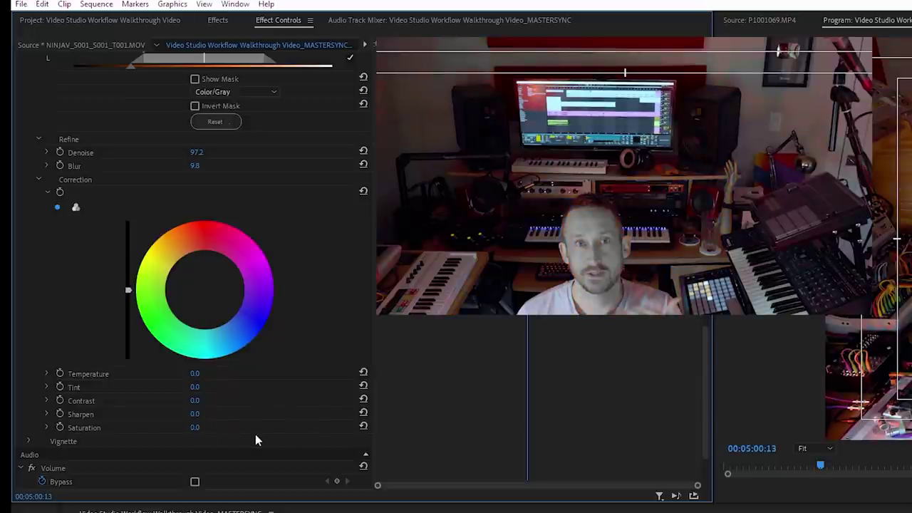
drag(195, 428, 278, 427)
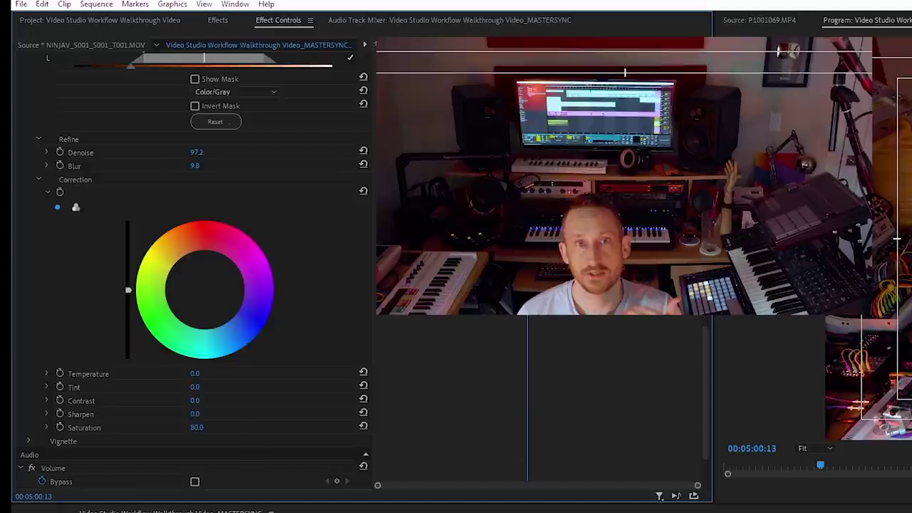
Compare the shot with the HSL Secondary skin-tone correction switched off and on, leaving it active.
scroll(439, 360, up, 5)
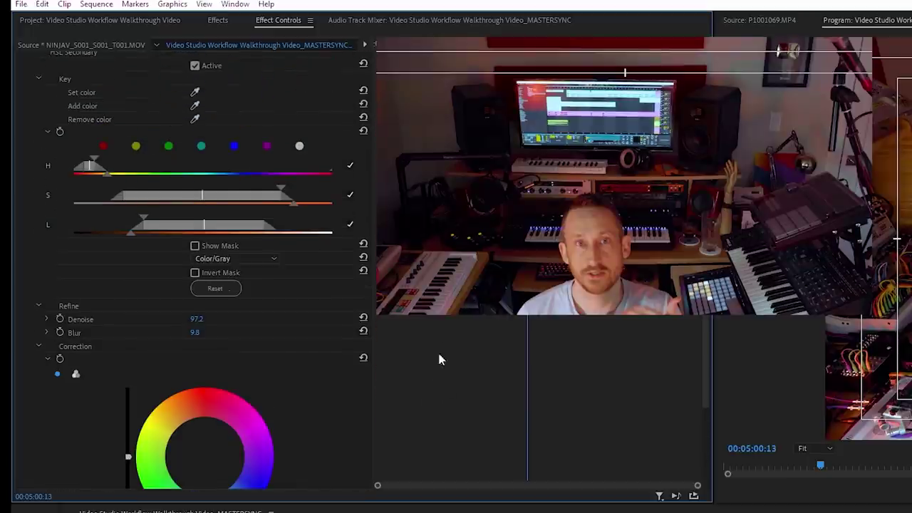
click(195, 66)
click(195, 65)
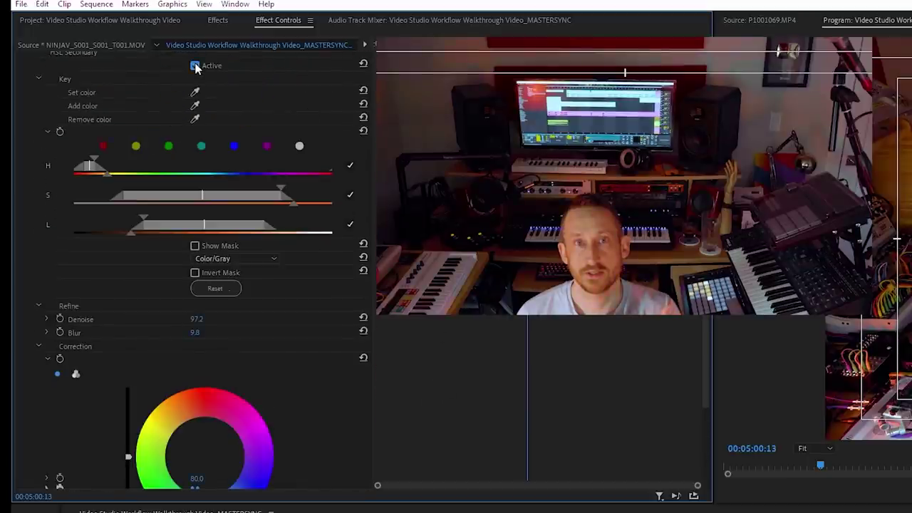
click(196, 66)
click(195, 66)
scroll(480, 340, up, 15)
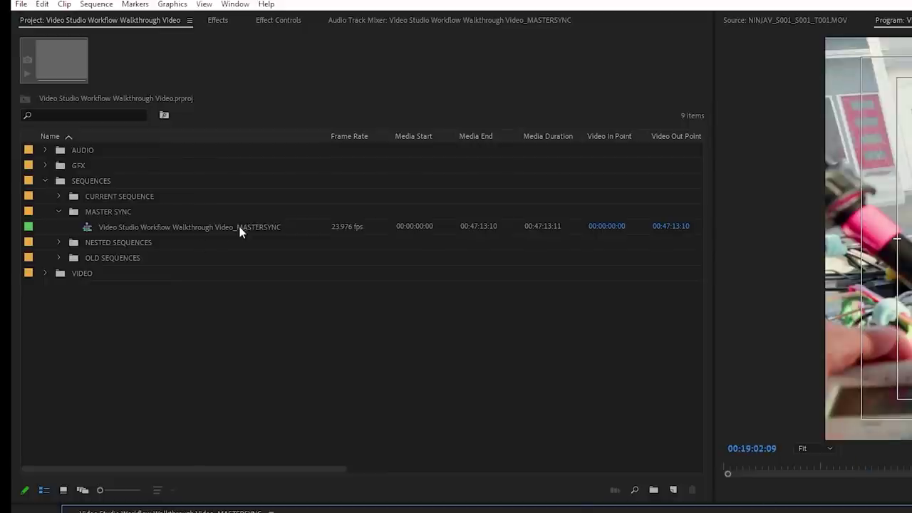
Copy the MASTERSYNC sequence from the MASTER SYNC bin into the CURRENT SEQUENCE bin and expand that bin.
click(239, 228)
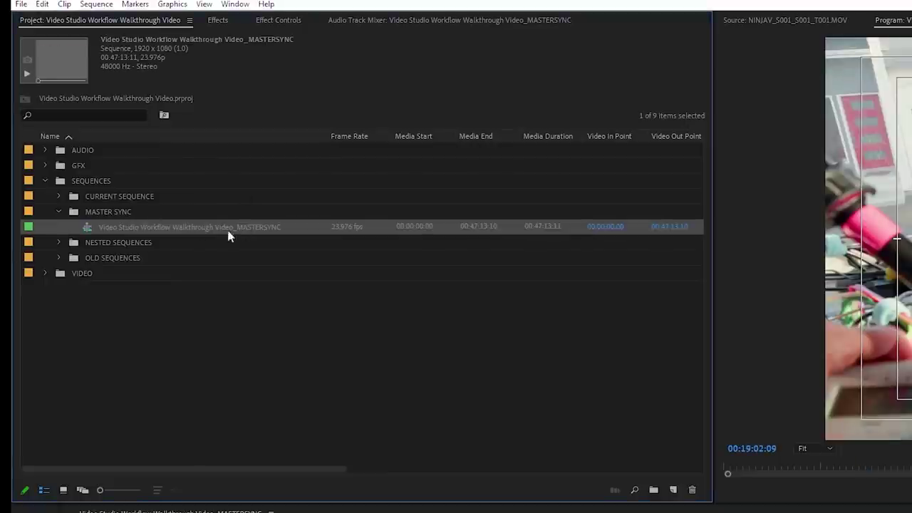
click(130, 191)
click(143, 278)
click(58, 195)
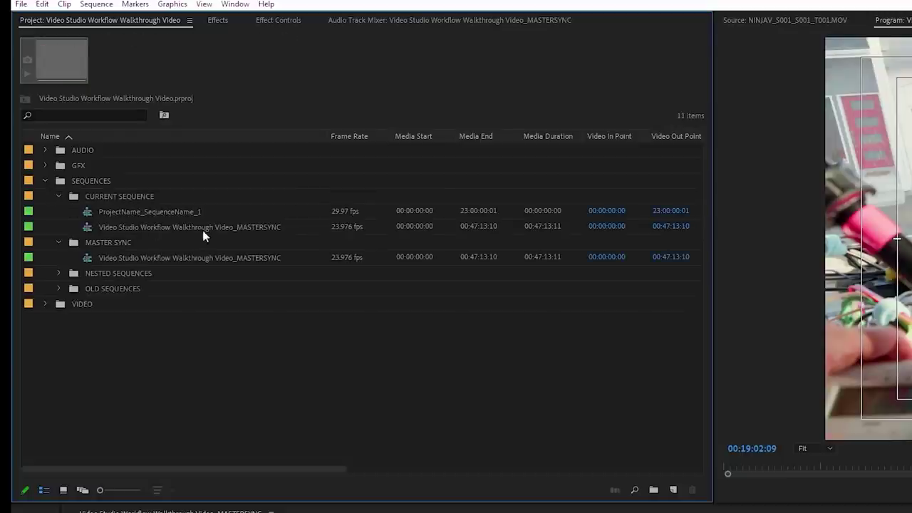
Rename the sequence copy in CURRENT SEQUENCE as Video Studio Workflow Walkthrough Video_Main Edit.
click(239, 228)
click(238, 228)
click(243, 227)
drag(246, 227, 308, 235)
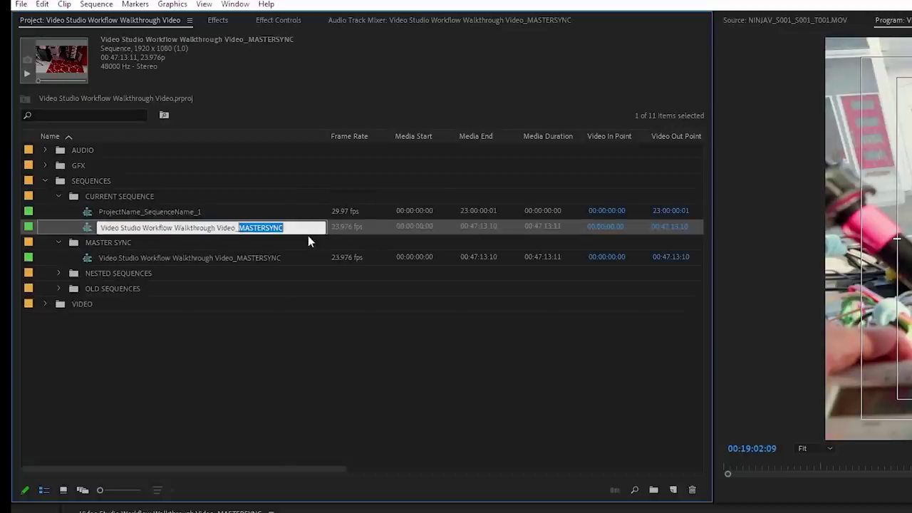
text(Main Edit)
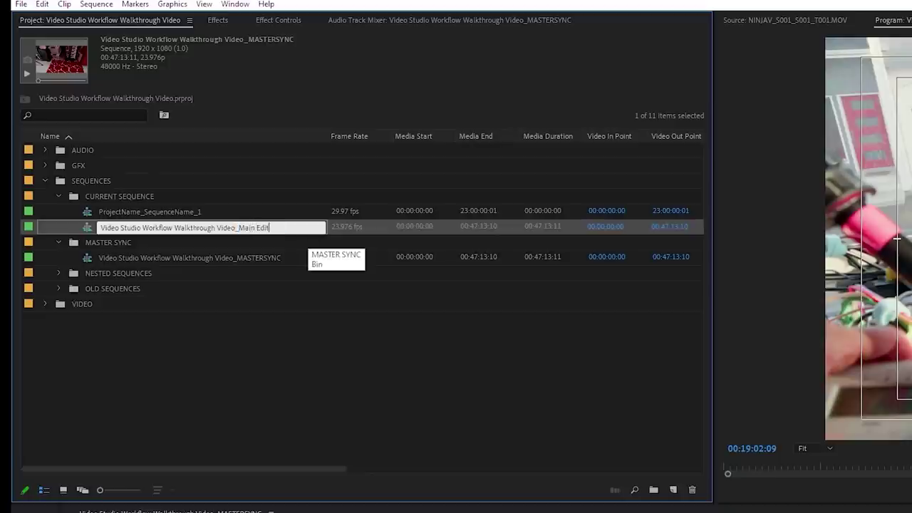
key(Return)
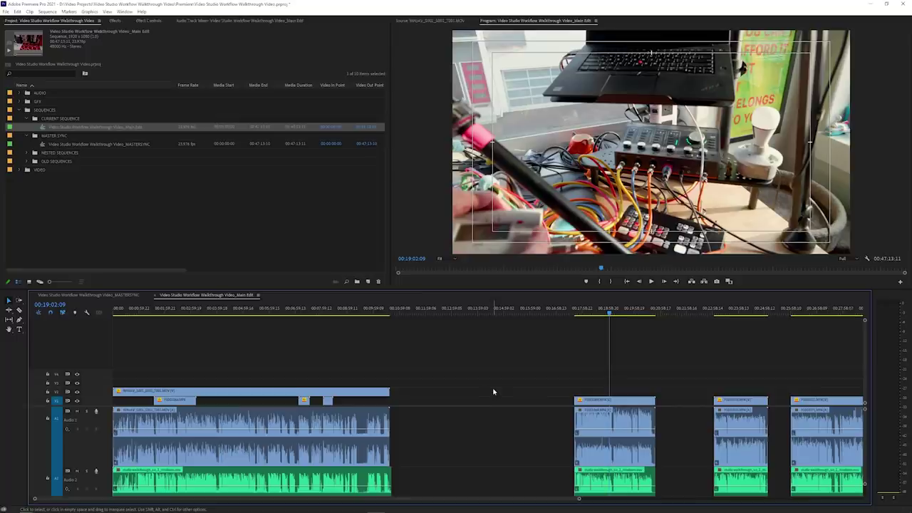
Mute the camera audio track Audio 1 and adjust the audio track heights so the voice-over track is taller.
key(minus)
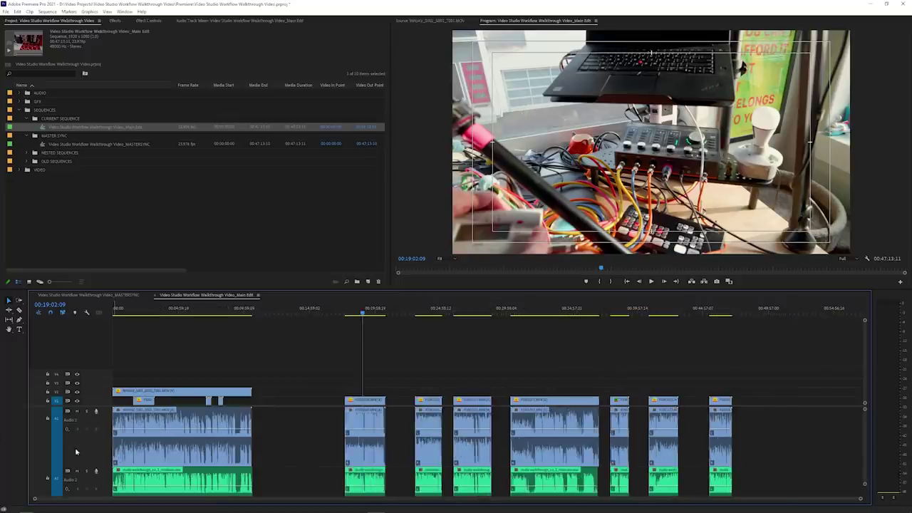
click(78, 412)
drag(102, 466, 102, 430)
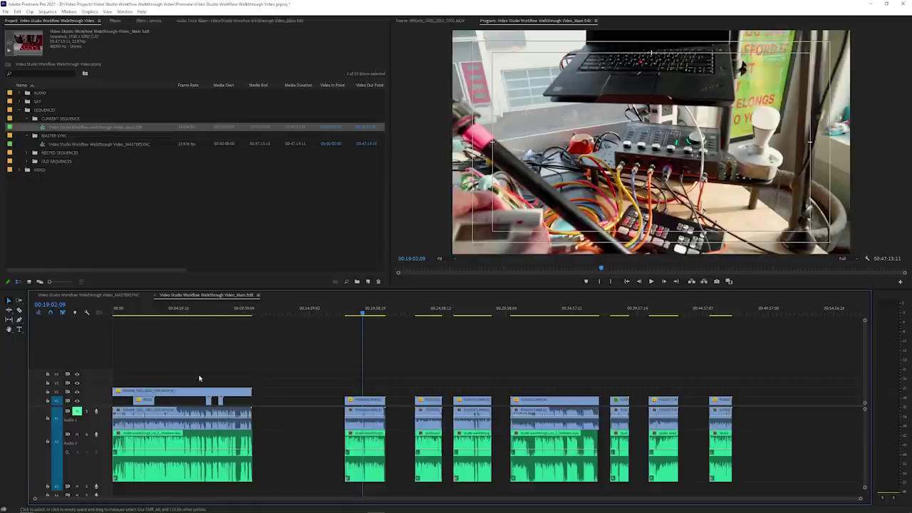
Review the synced footage at several points across the Main Edit sequence, from the first clip through the last.
click(215, 309)
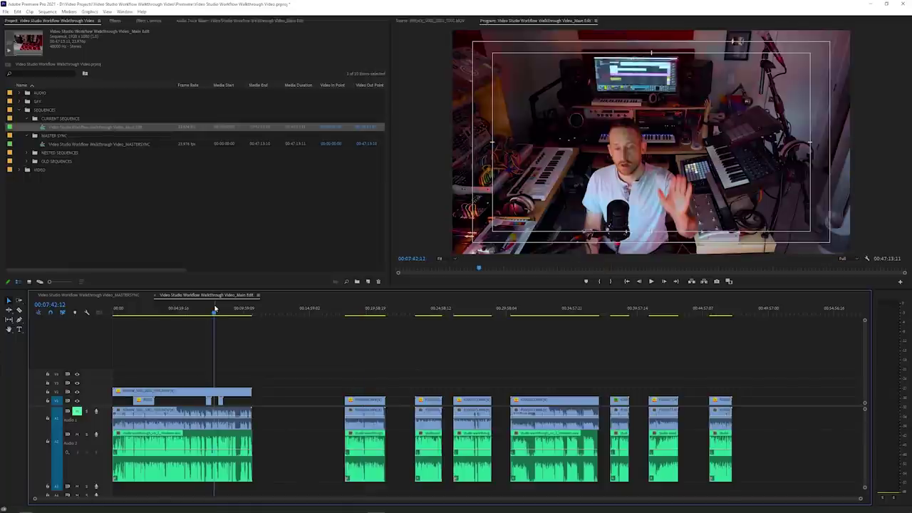
click(178, 308)
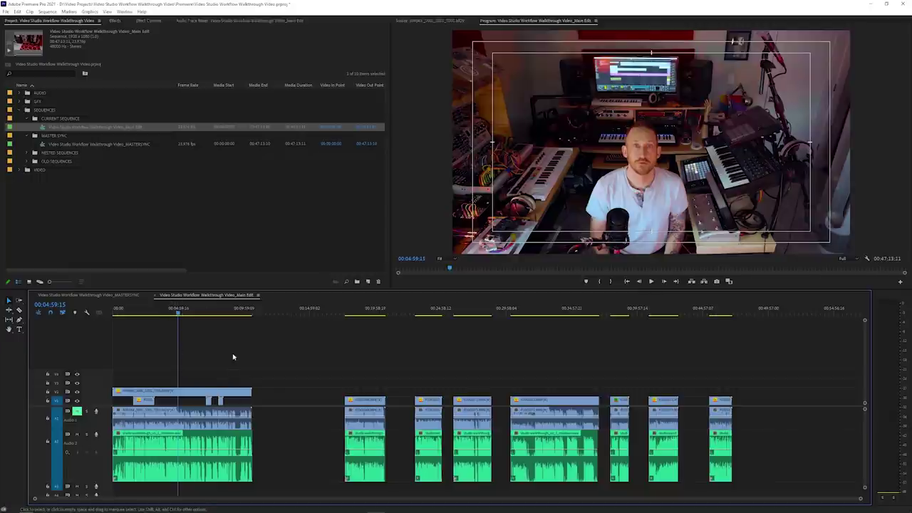
click(364, 309)
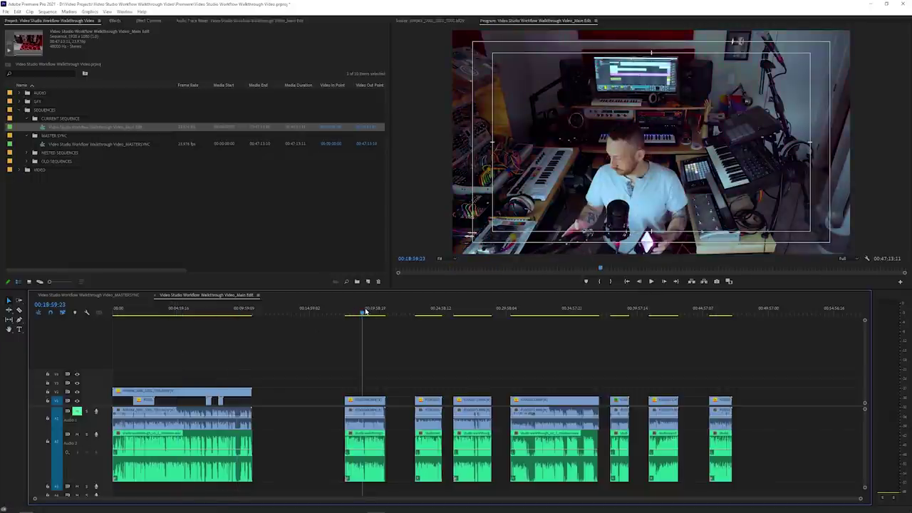
drag(366, 312, 671, 304)
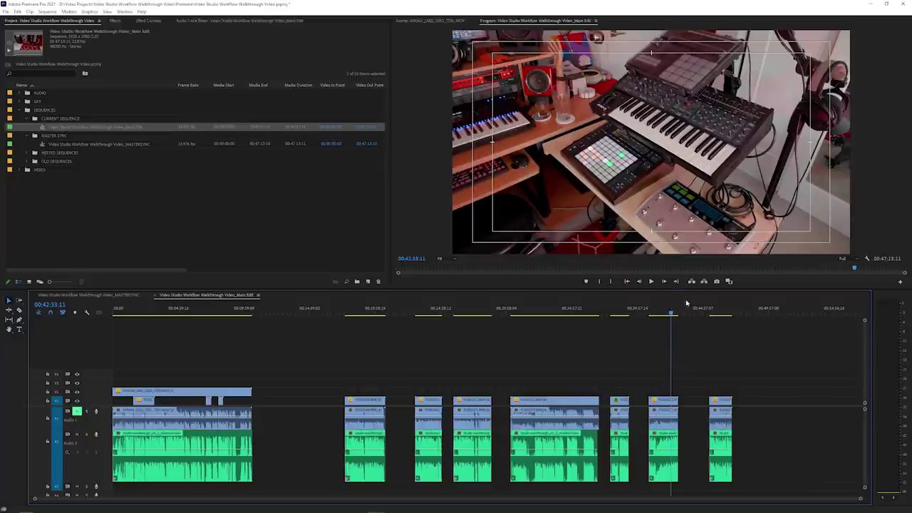
click(726, 311)
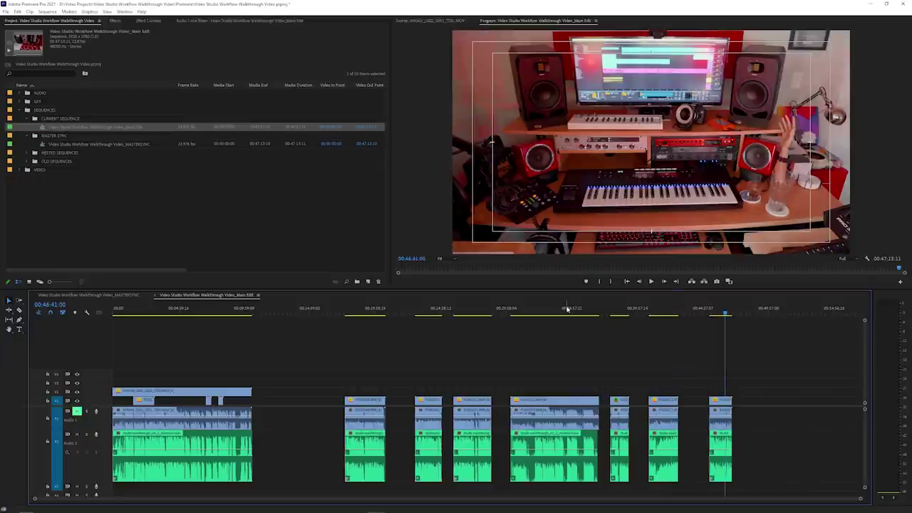
drag(459, 311, 371, 315)
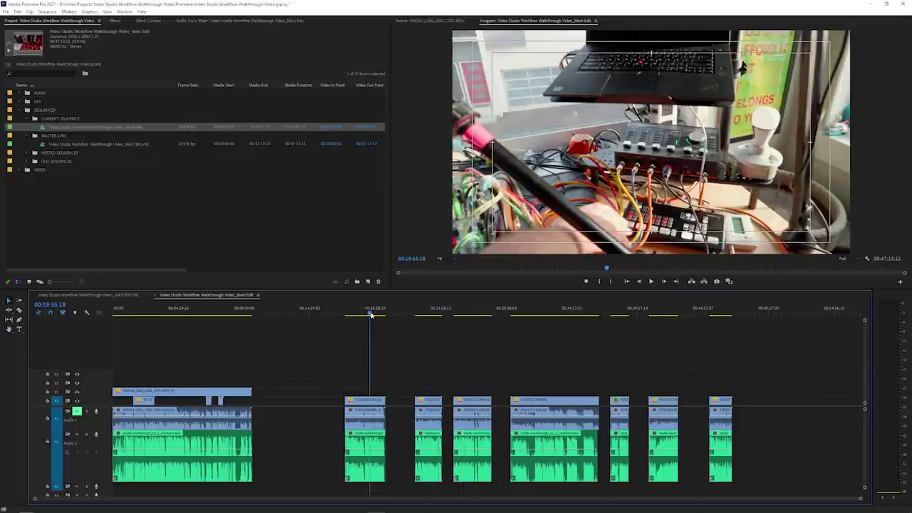
scroll(670, 204, up, 10)
scroll(671, 204, up, 8)
Scale up the modular-synth clip at about 00:23:51:11 and shift its horizontal position to reframe the shot.
click(426, 310)
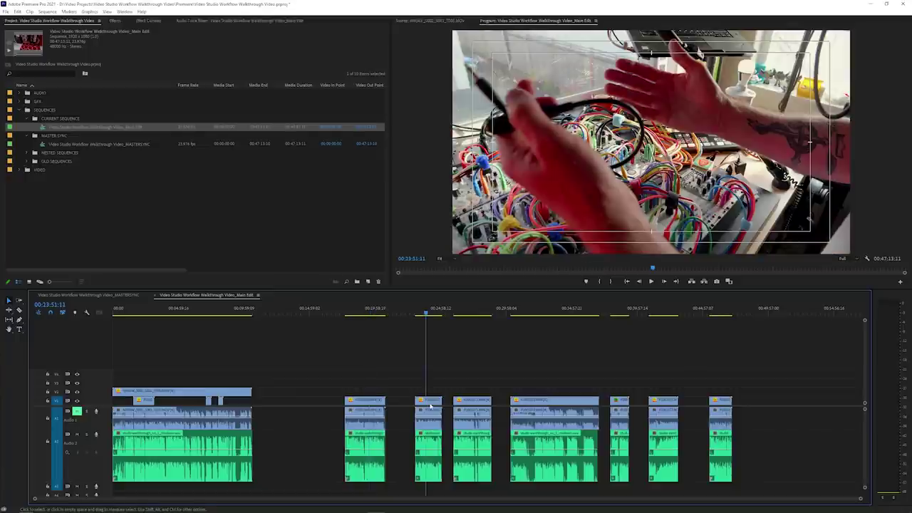
click(430, 403)
click(148, 20)
drag(100, 67, 196, 57)
drag(105, 57, 14, 57)
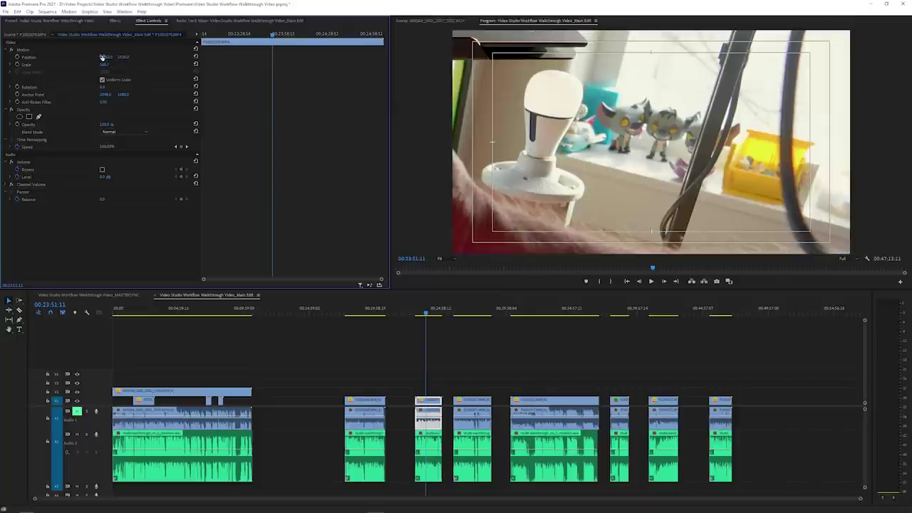